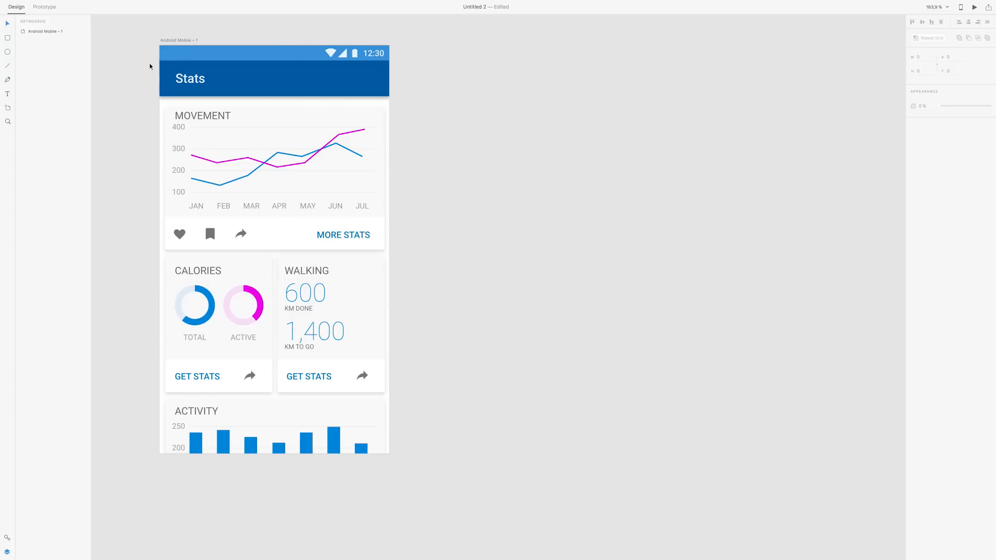
Add a second Android Mobile artboard beside the existing Stats artboard
click(7, 108)
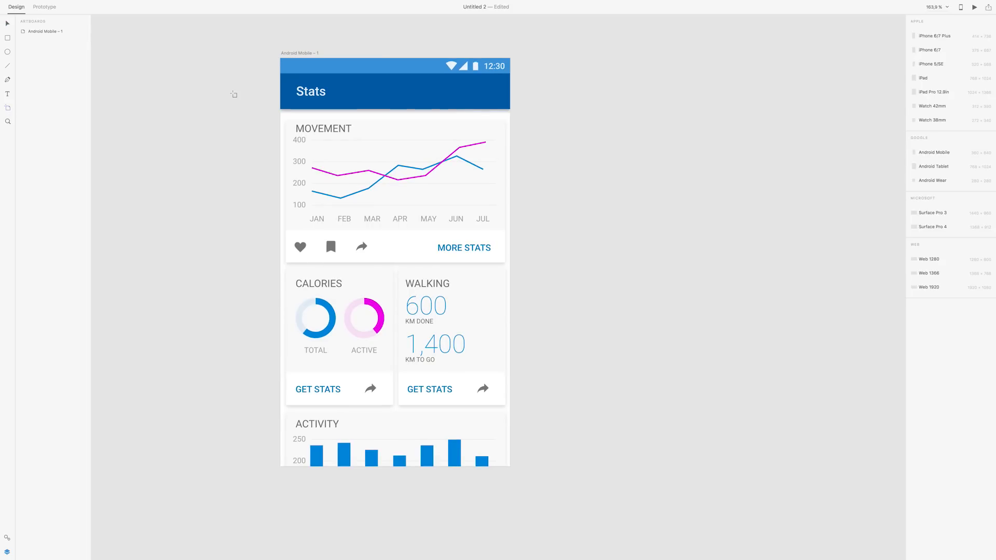
click(298, 53)
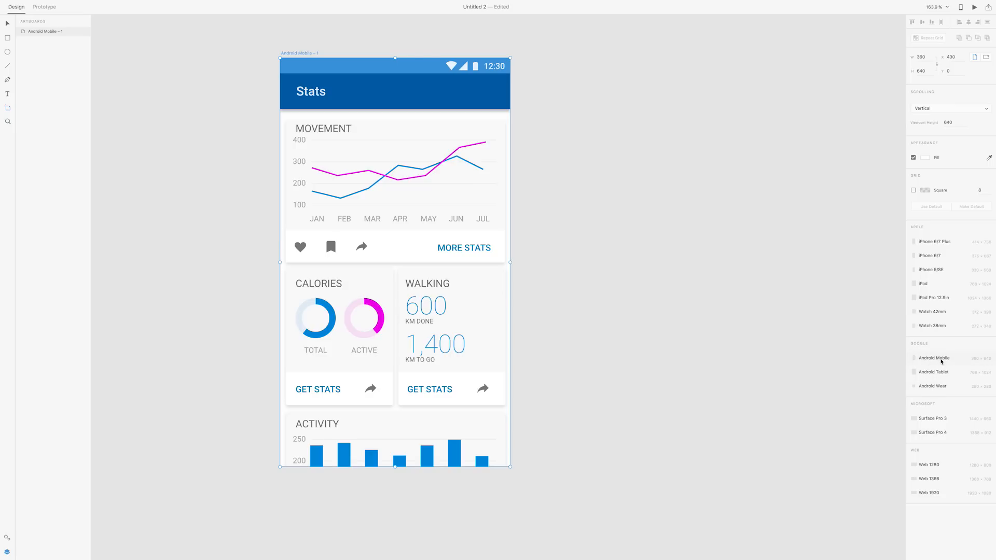
click(940, 360)
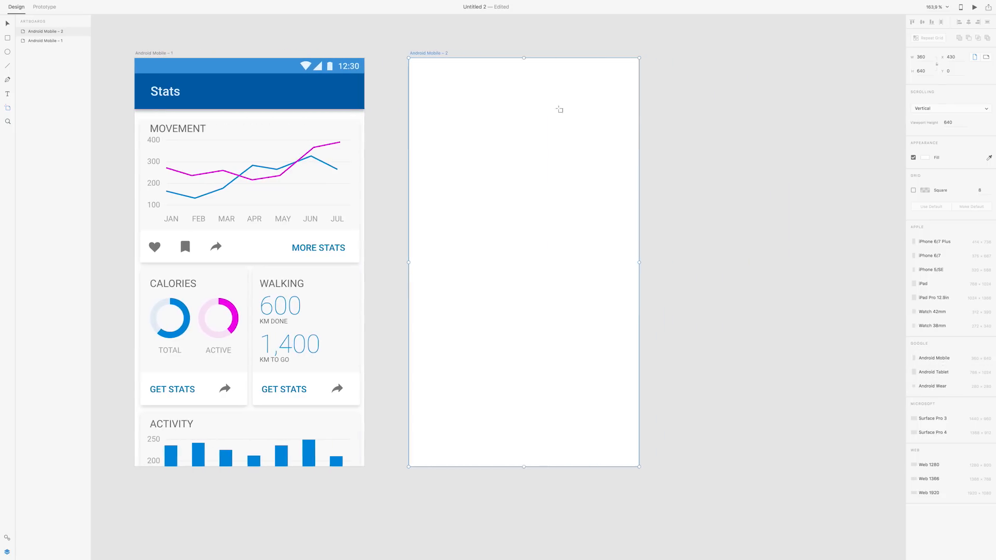
click(9, 24)
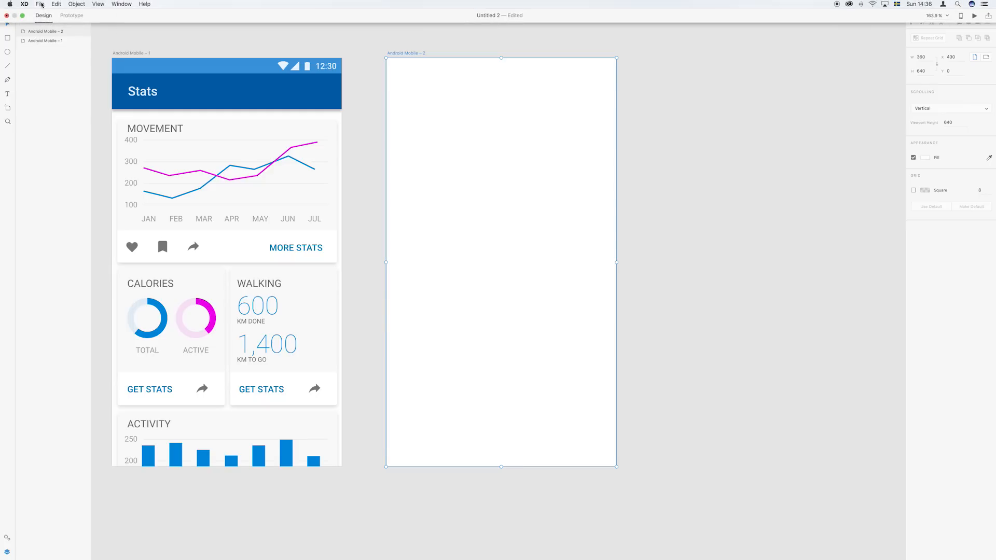
click(38, 4)
mouse_move(85, 38)
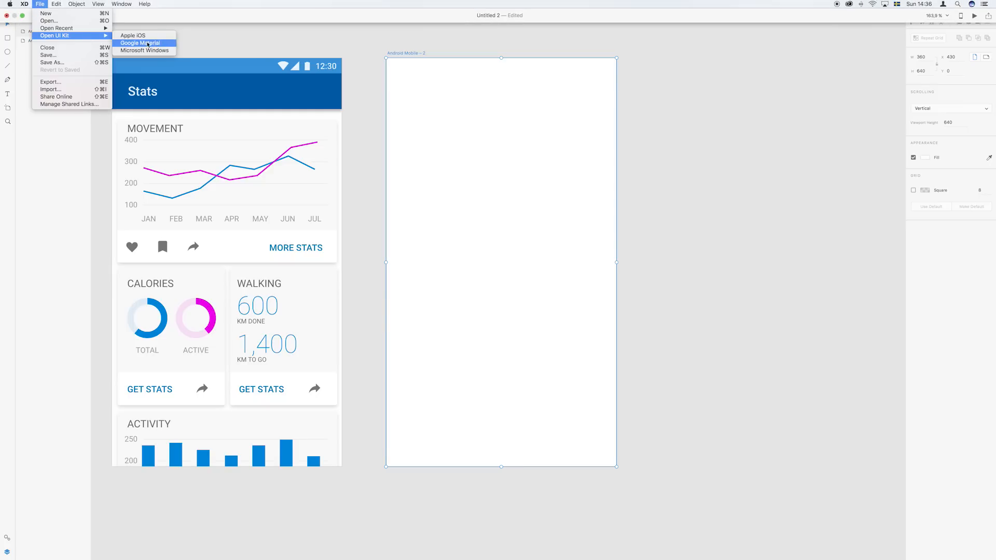
click(254, 72)
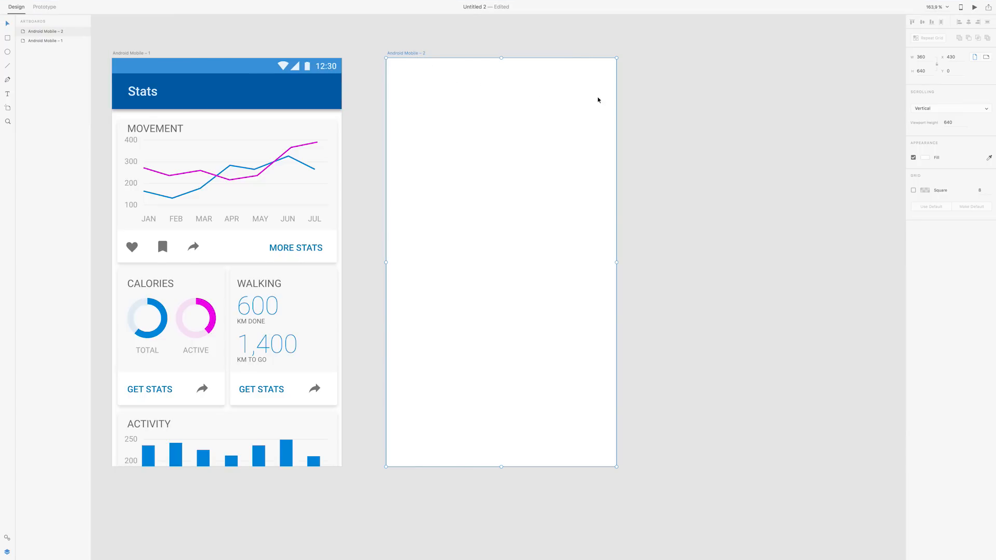
Set the new artboard's fill to a very light grey
click(924, 159)
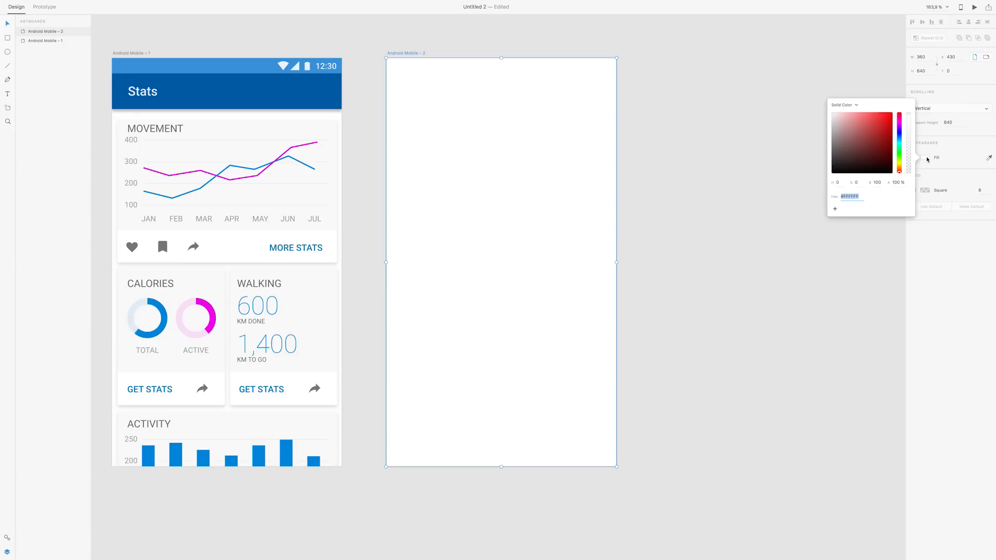
click(833, 116)
click(764, 124)
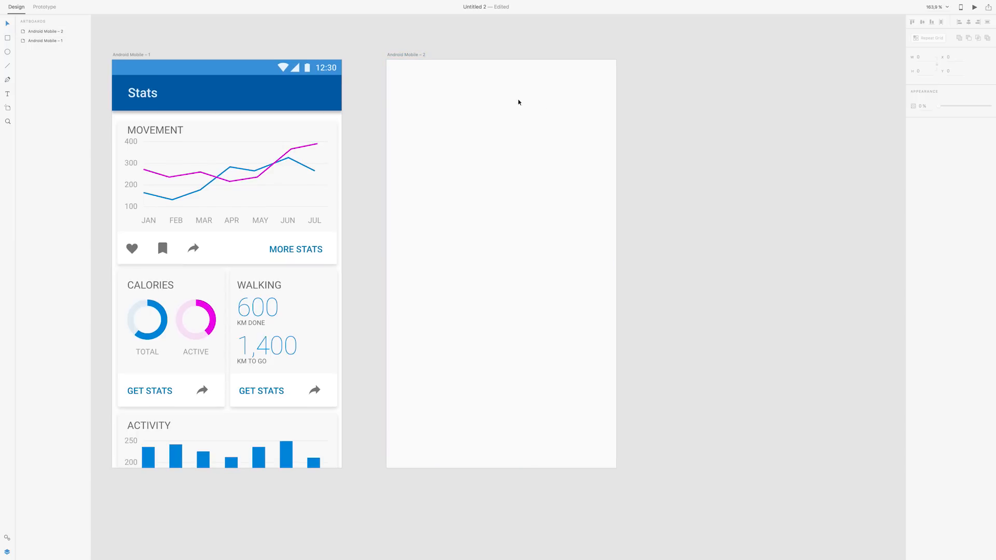
Draw a full-width rectangle along the top edge of the second artboard and set its height to 24
click(8, 40)
drag(387, 60, 616, 88)
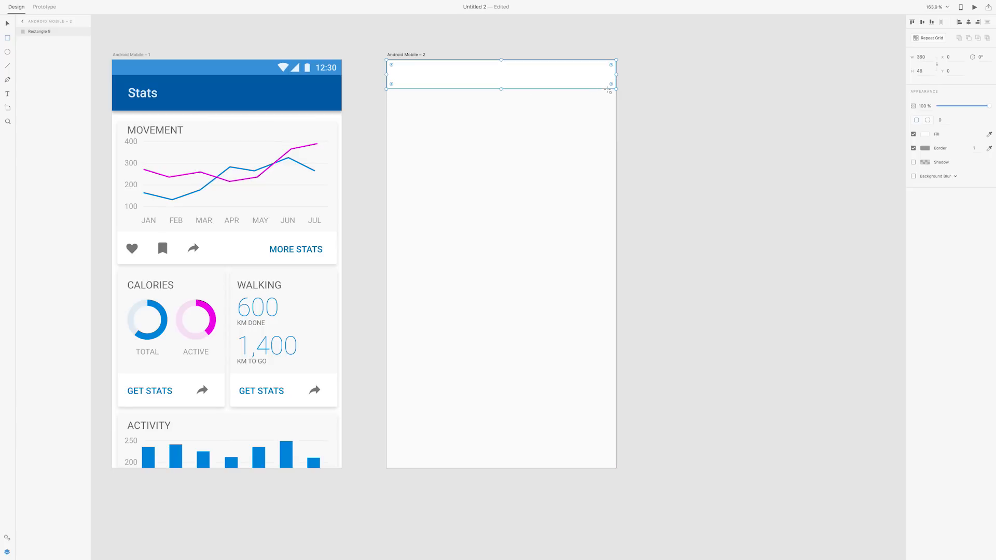
click(919, 73)
text(24)
key(Return)
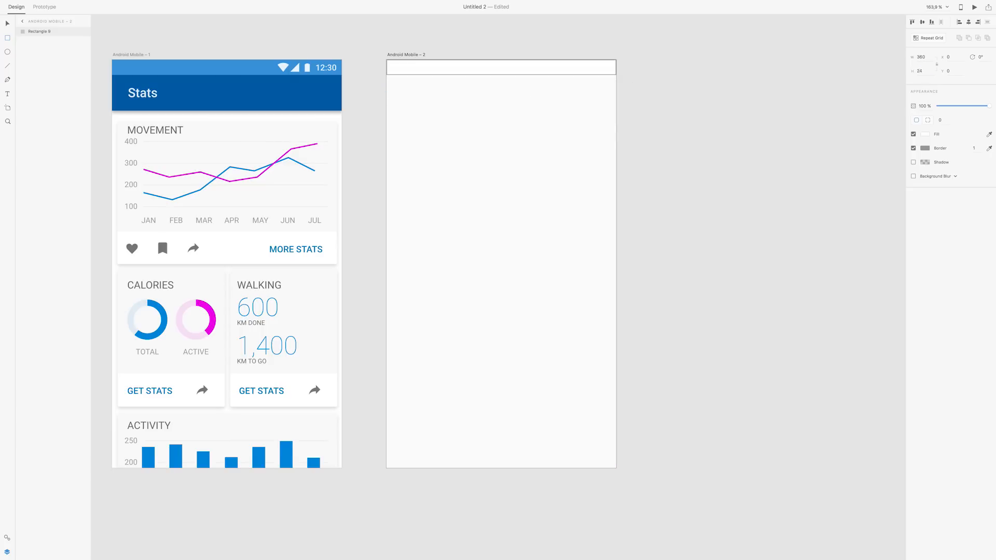
Remove the status bar rectangle's border and fill it with the light blue sampled from the first artboard's status bar
click(913, 149)
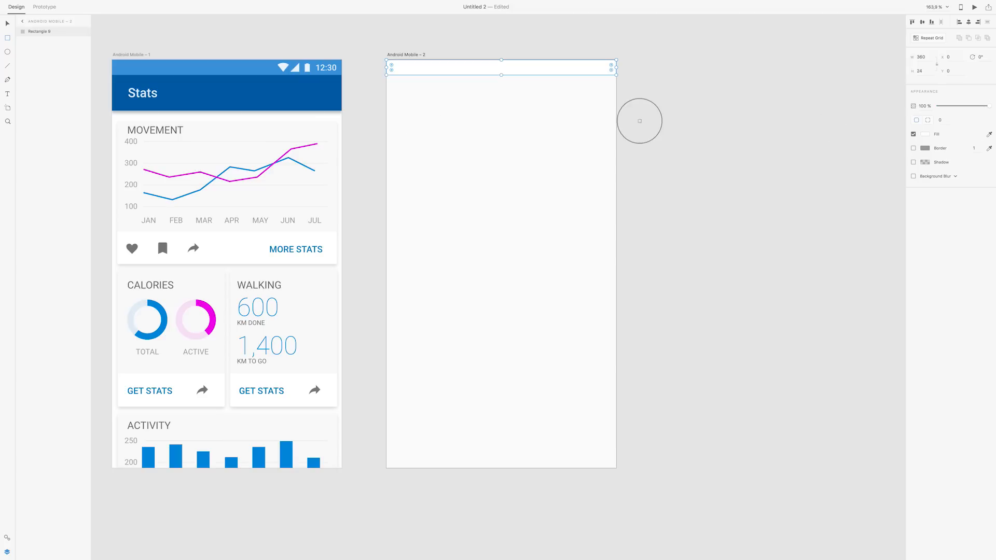
click(278, 62)
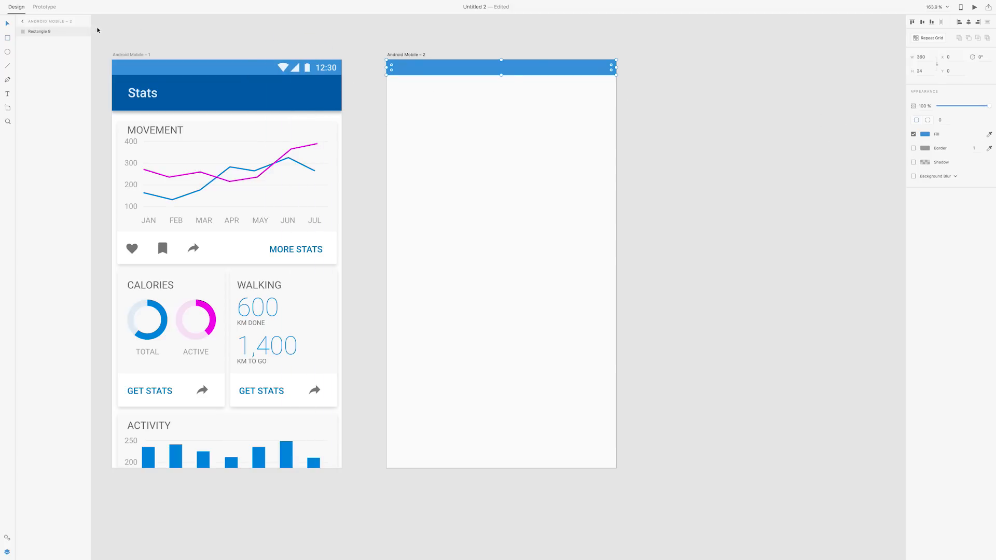
click(263, 32)
Draw a borderless 360 × 80 rectangle at the second artboard's top edge, filled with the dark blue sampled from the first artboard's app bar
click(278, 100)
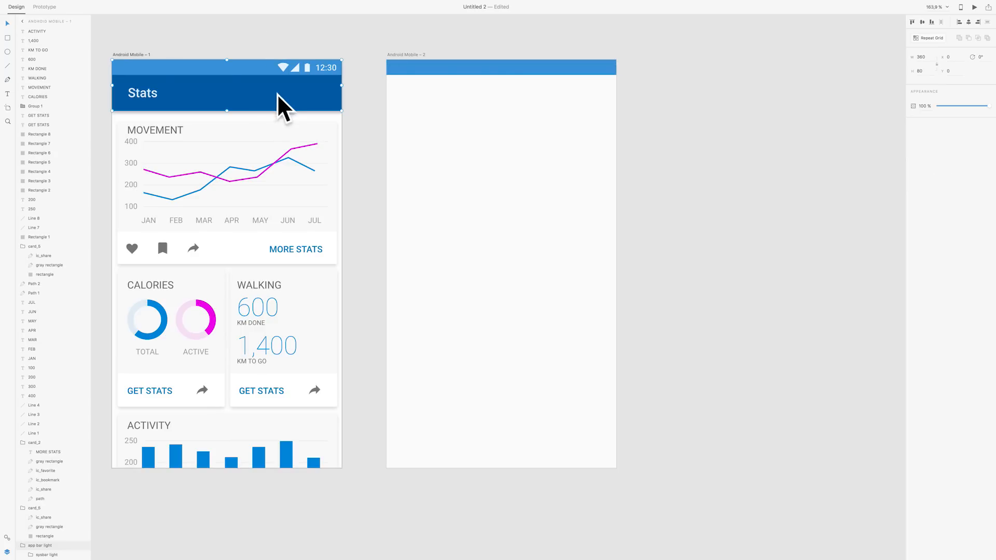
click(412, 105)
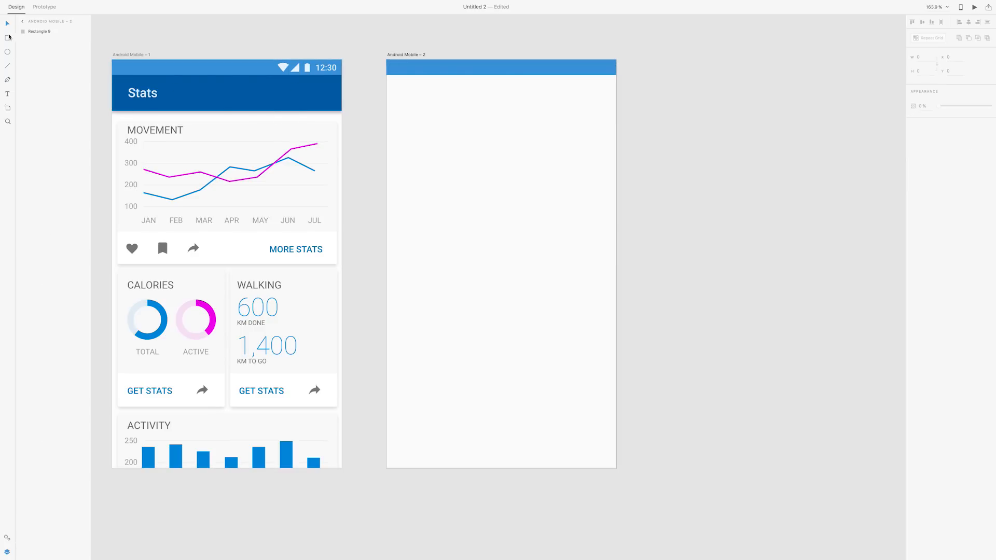
drag(386, 60, 617, 110)
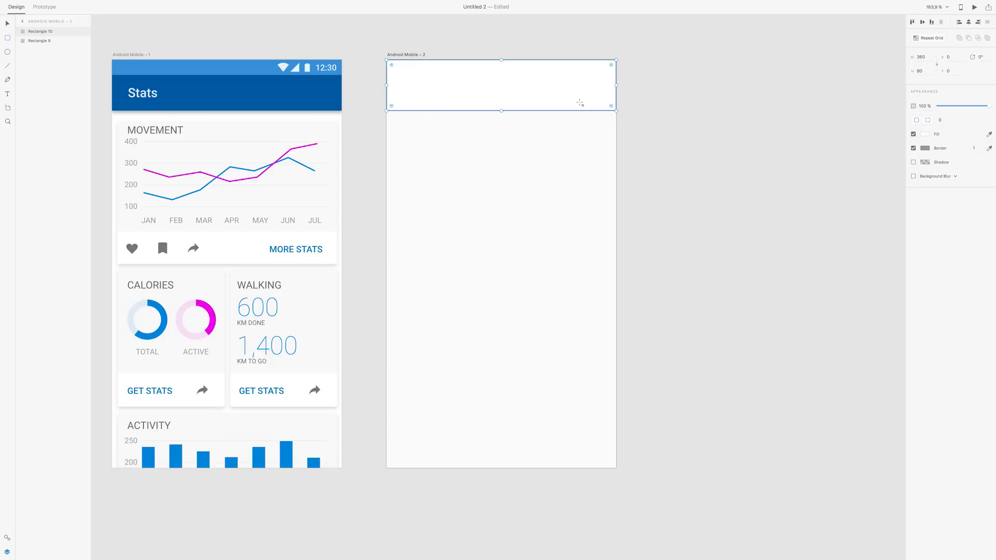
click(913, 149)
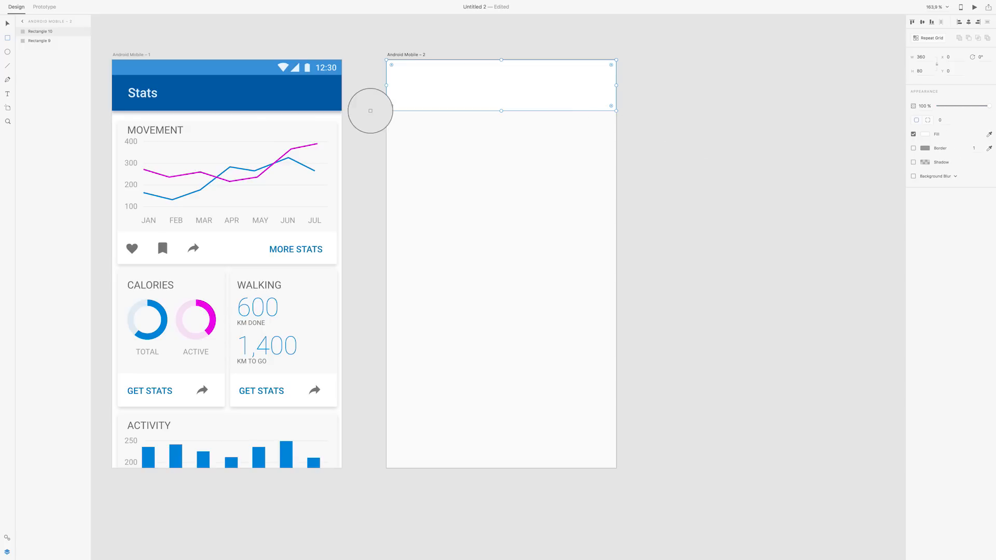
click(322, 101)
Send the dark blue app bar rectangle behind the light blue status bar rectangle
click(5, 24)
right_click(477, 88)
click(541, 181)
click(533, 147)
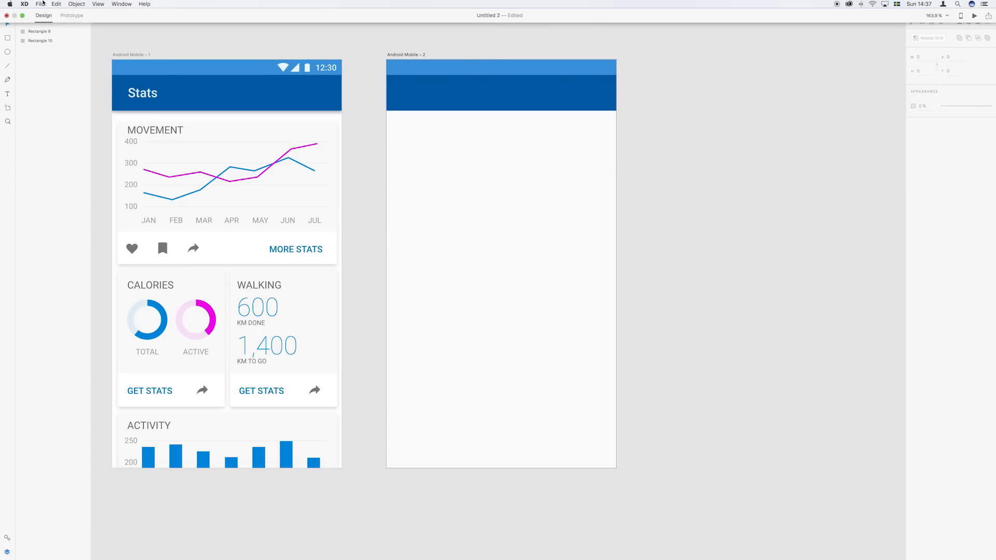
Copy the Wi-Fi, signal and battery icons and the 12:30 time from the first artboard's status bar to the second artboard
double_click(283, 70)
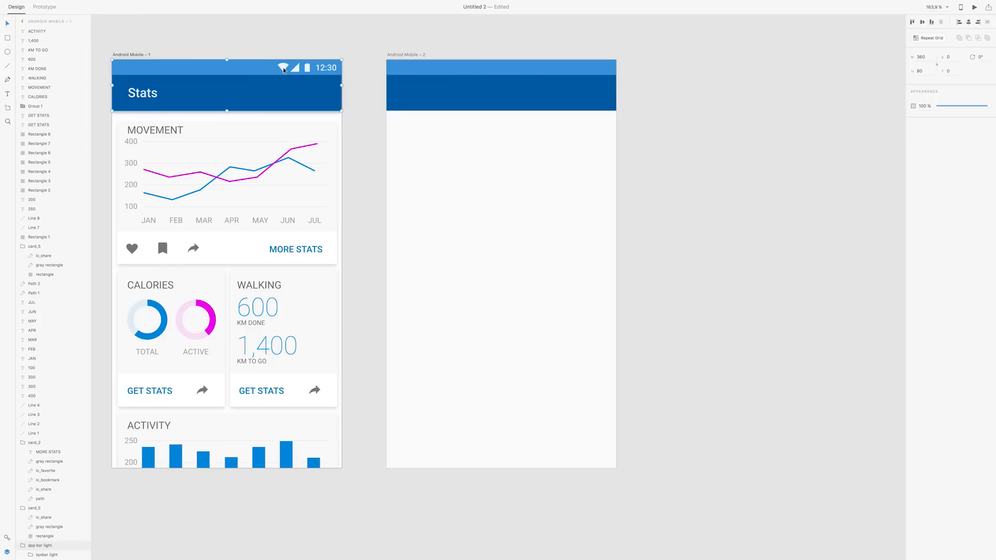
double_click(283, 70)
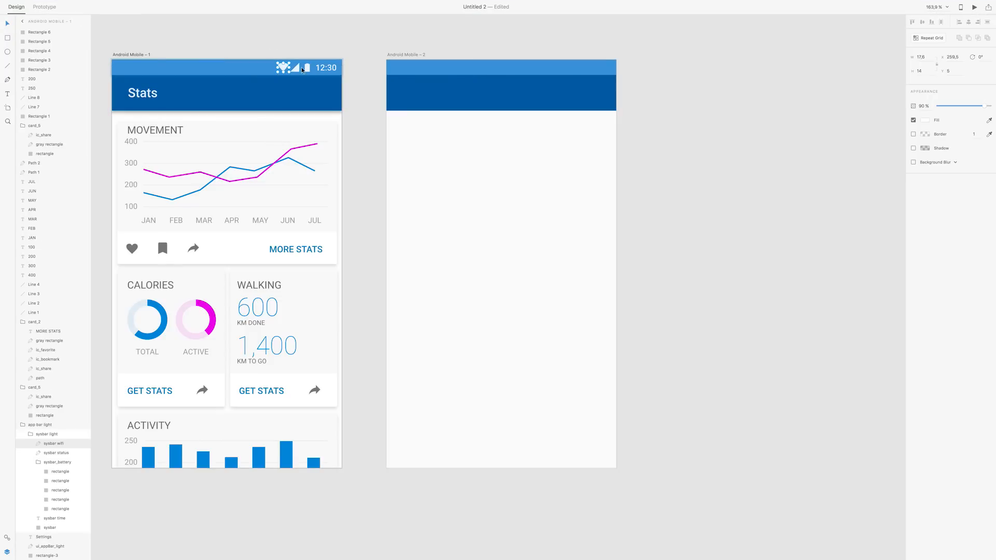
shift+click(295, 68)
shift+click(307, 68)
shift+click(327, 70)
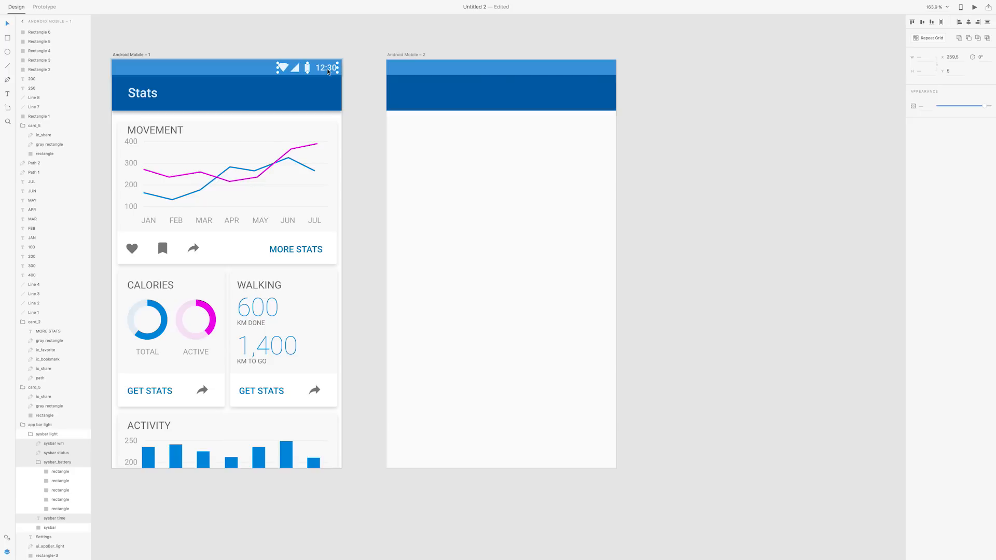
click(400, 55)
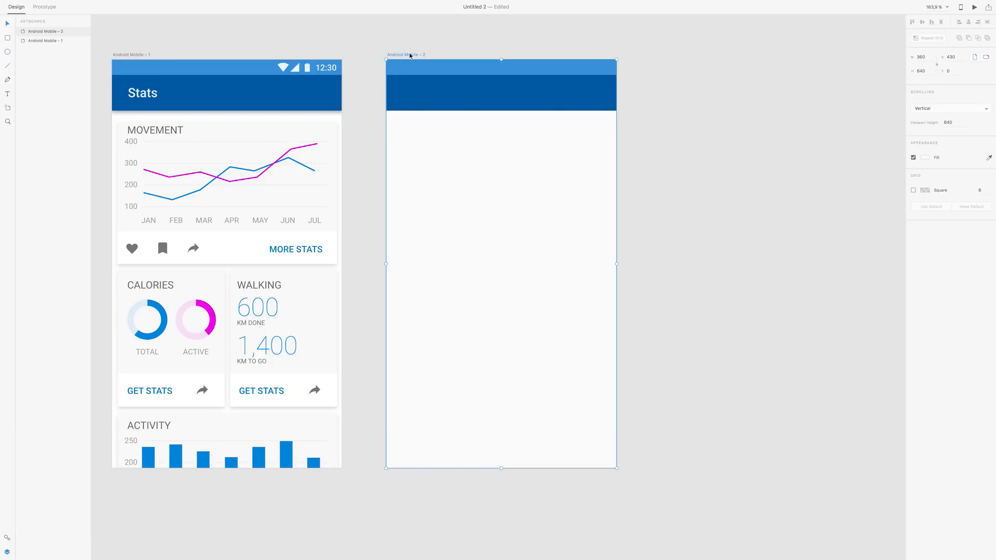
key(ctrl+v)
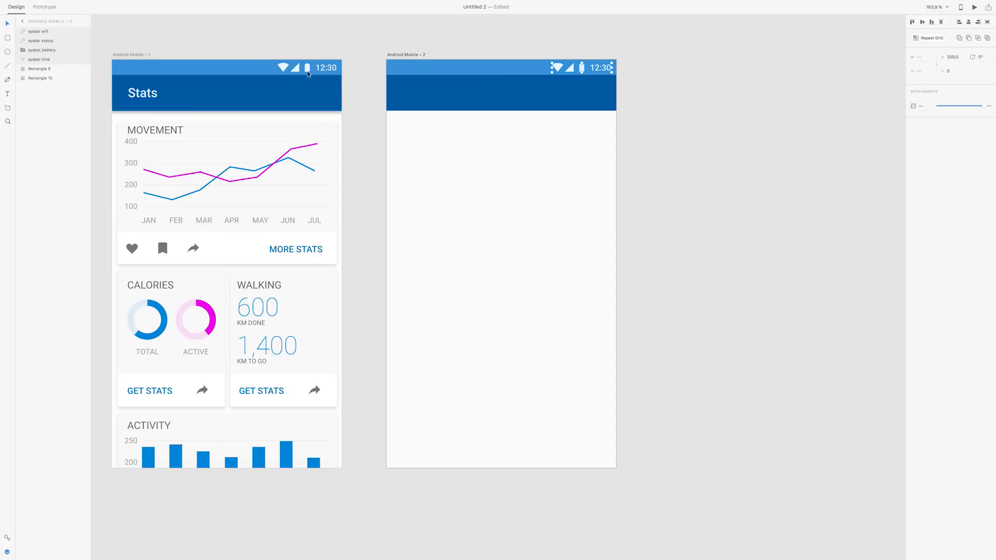
click(670, 83)
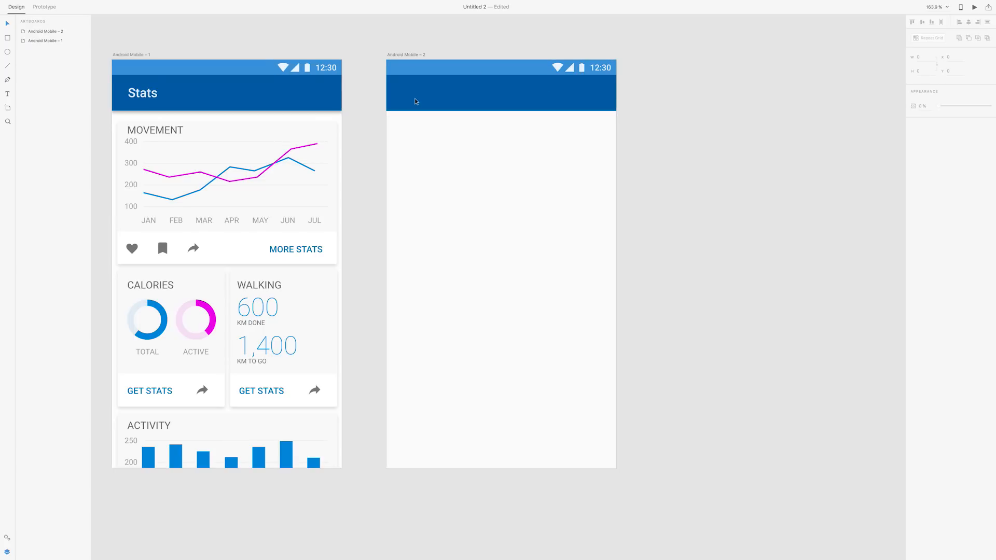
Add the text "Stats" to the dark blue app bar on the second artboard
click(143, 98)
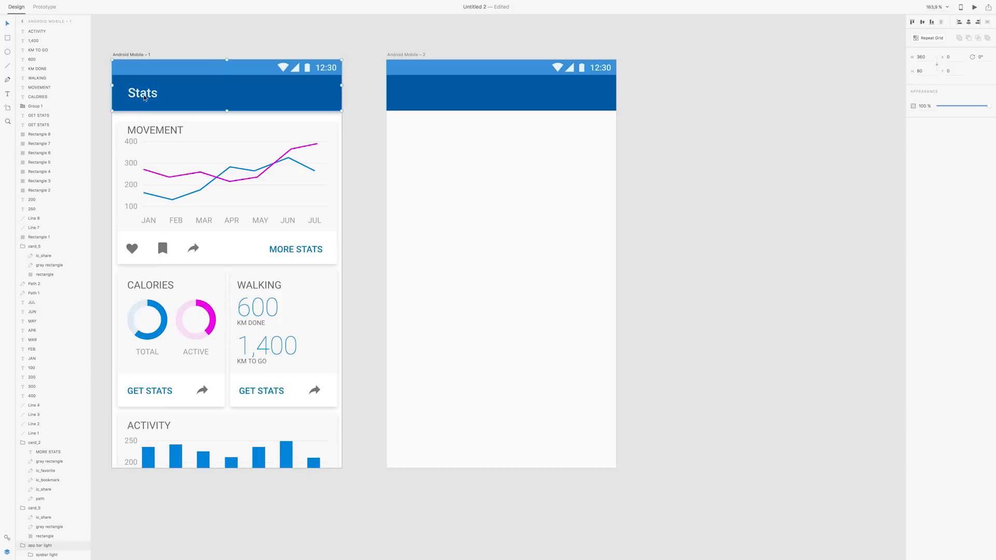
click(400, 55)
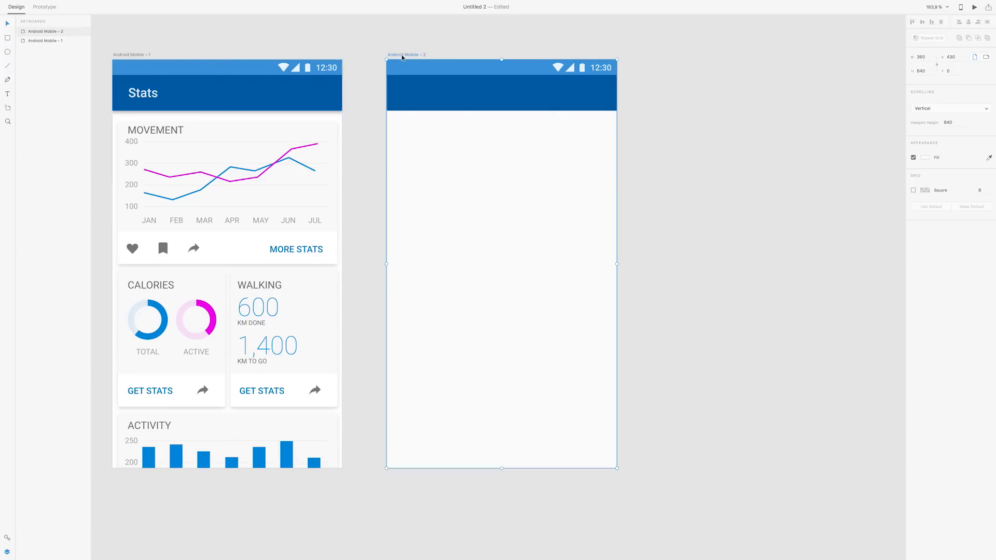
click(7, 96)
click(402, 94)
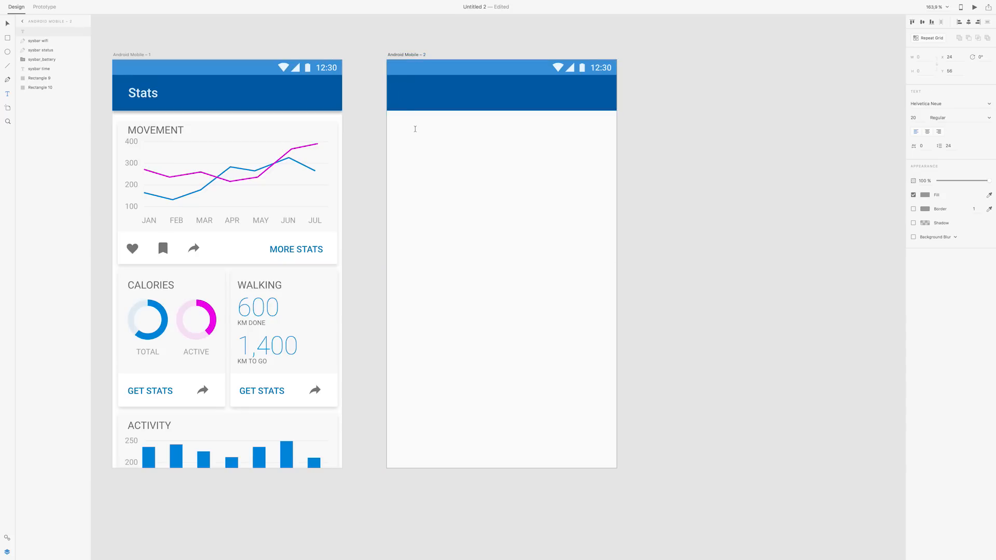
text(Stats)
Set the new "Stats" title's font to Roboto with the Medium weight
double_click(421, 96)
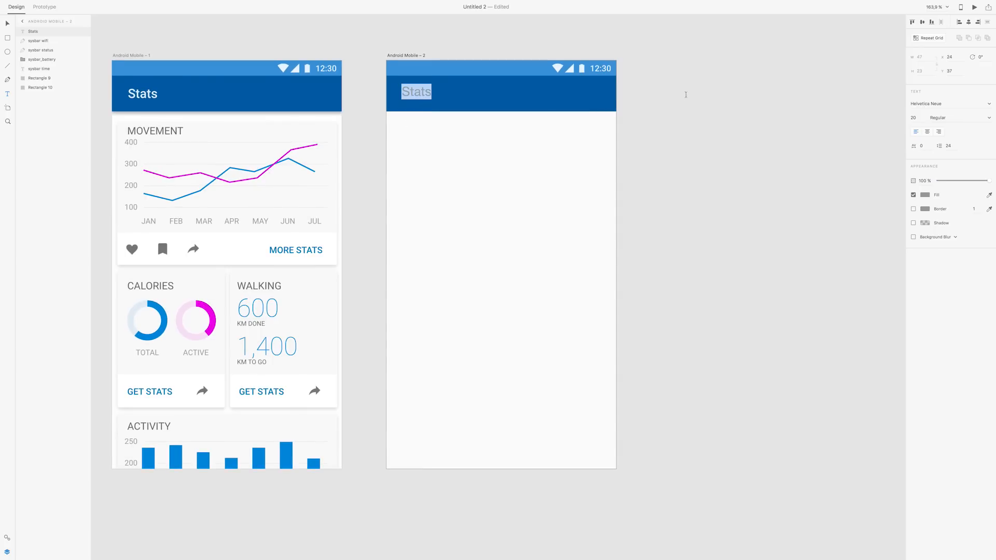
click(923, 102)
text(Roboto)
click(989, 120)
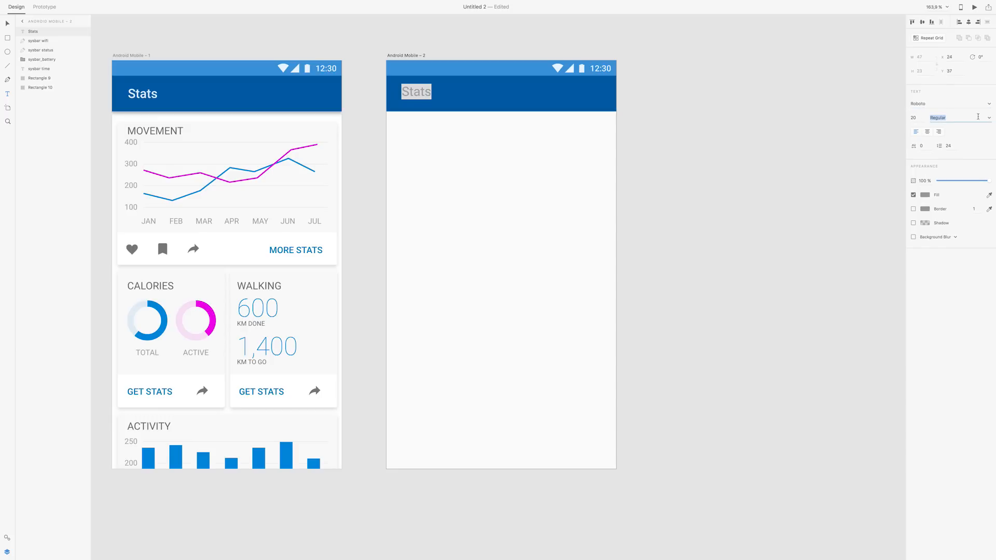
click(990, 118)
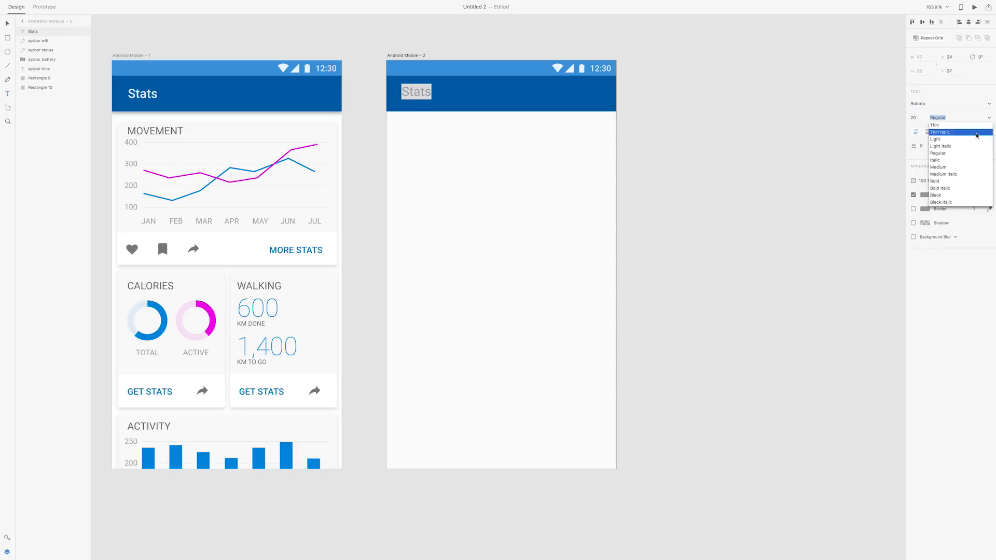
click(941, 169)
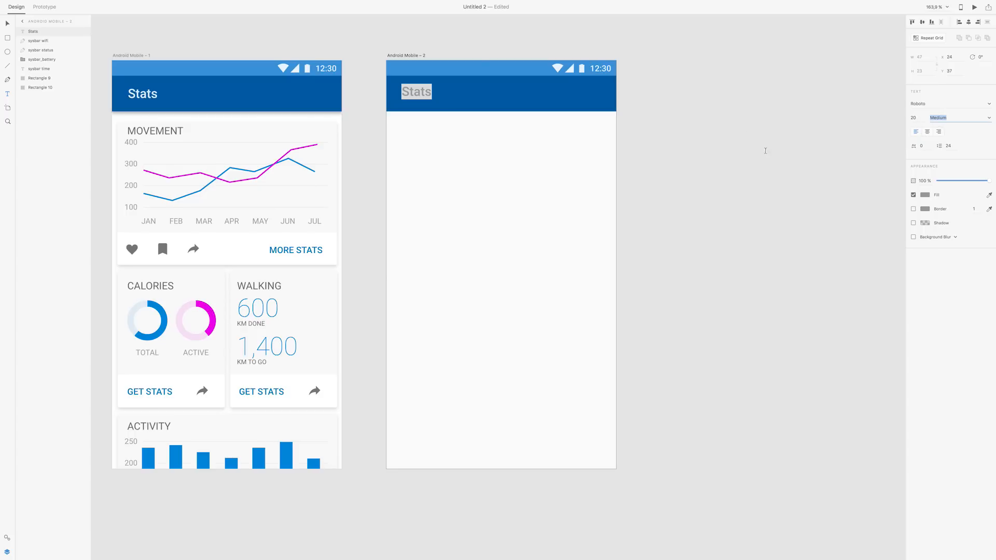
Set the "Stats" title's fill to white (#FFFFFF) and its opacity to 90%
click(925, 195)
drag(850, 166, 811, 141)
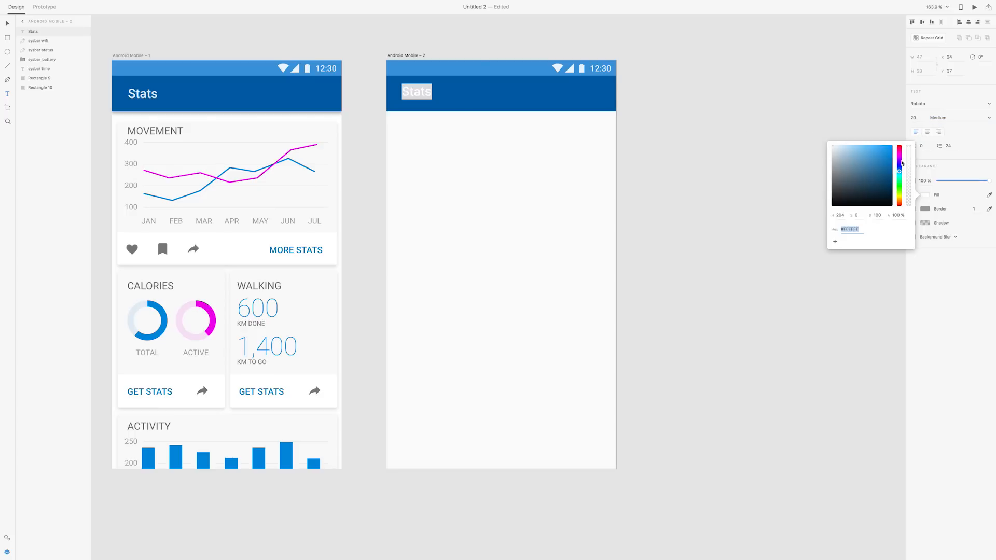
click(926, 181)
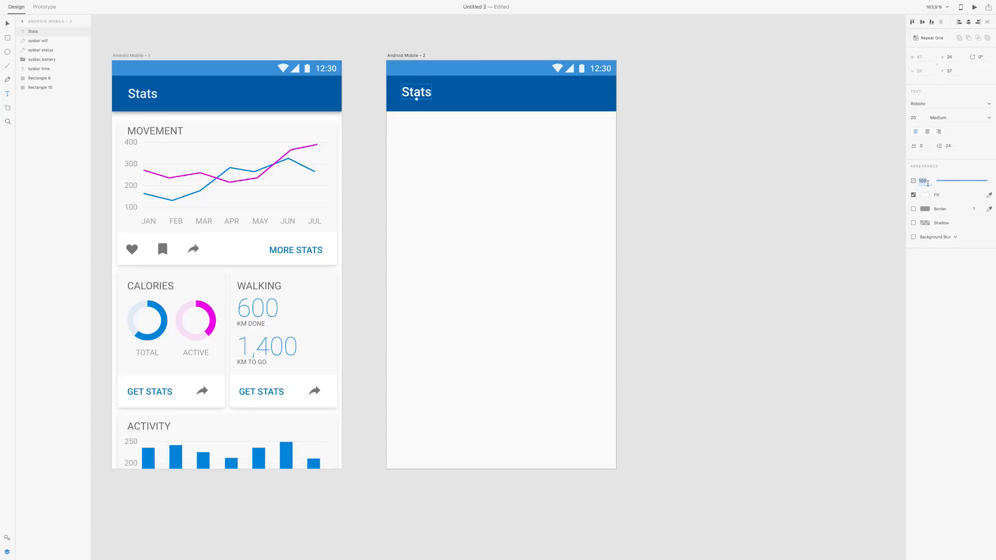
text(90)
key(Return)
Move the "Stats" title slightly down to line up with the first artboard's title
key(Escape)
drag(412, 96, 413, 98)
click(745, 111)
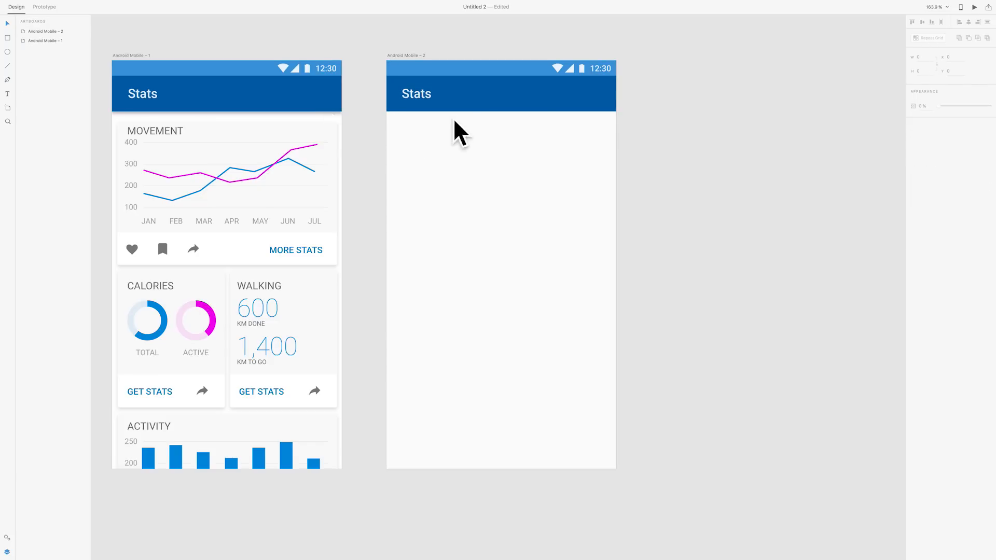
Add a shadow with a Y offset of 0 and a blur of 4 to the second artboard's dark blue app bar
click(556, 102)
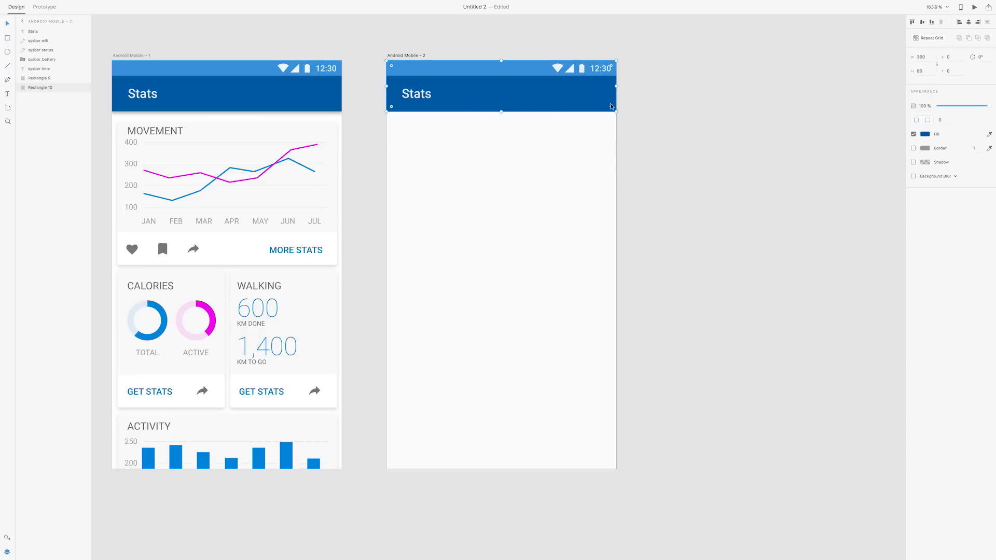
click(913, 163)
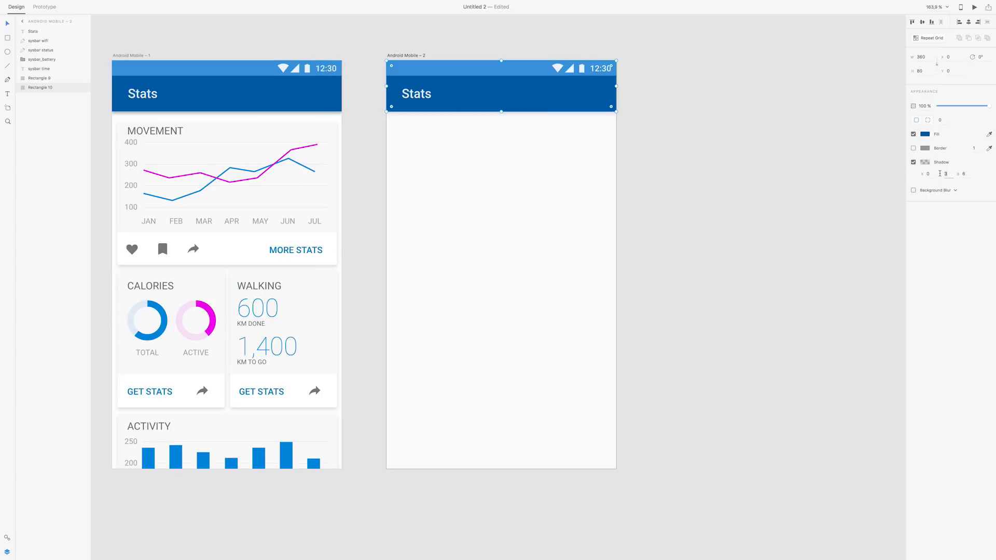
text(0)
click(965, 174)
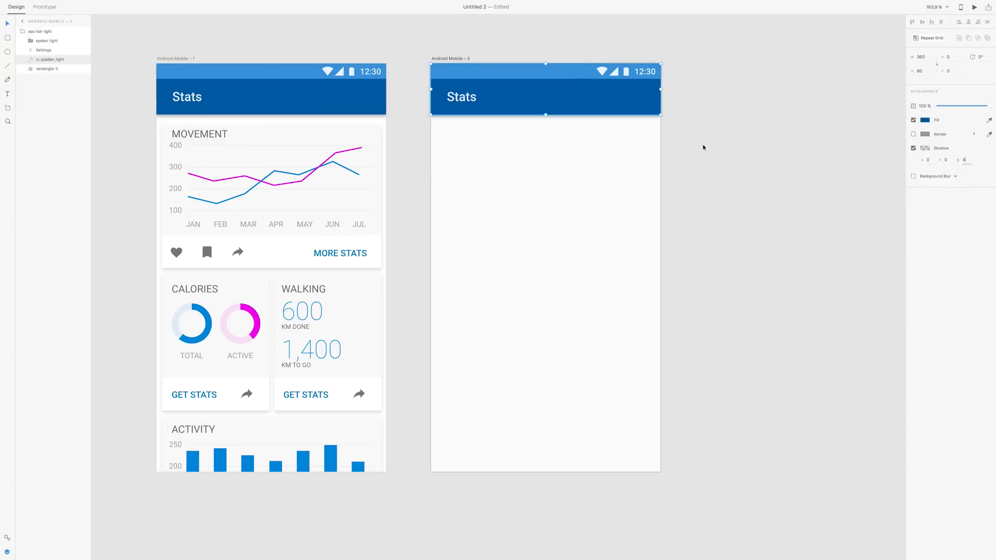
click(699, 147)
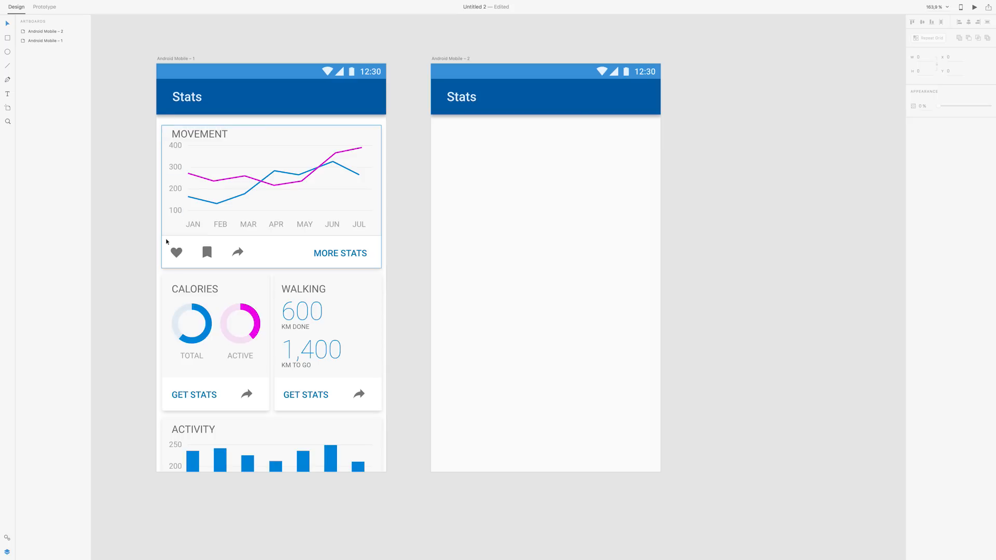
Draw a borderless white card about 342 × 222 below the second artboard's app bar, modelled on the first artboard's MOVEMENT card
click(377, 250)
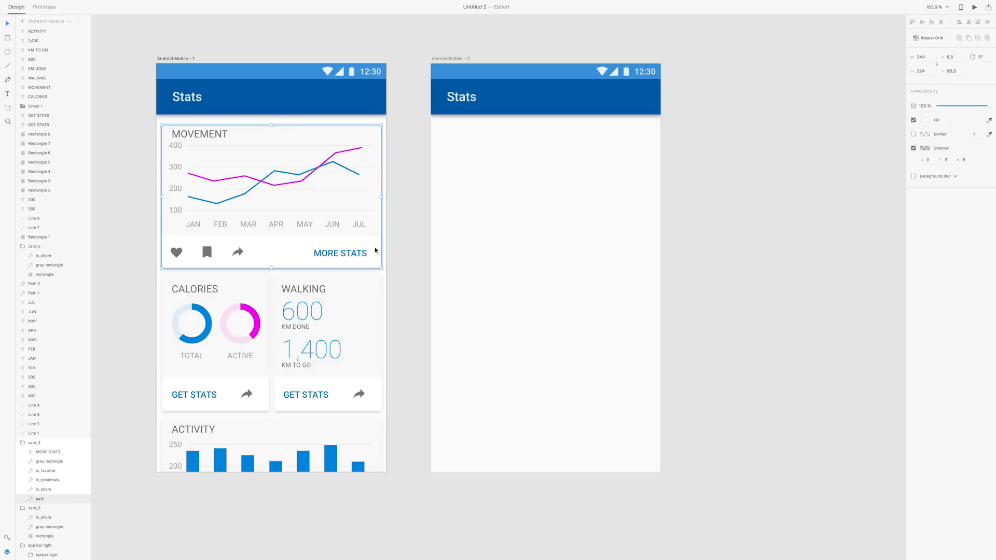
click(294, 247)
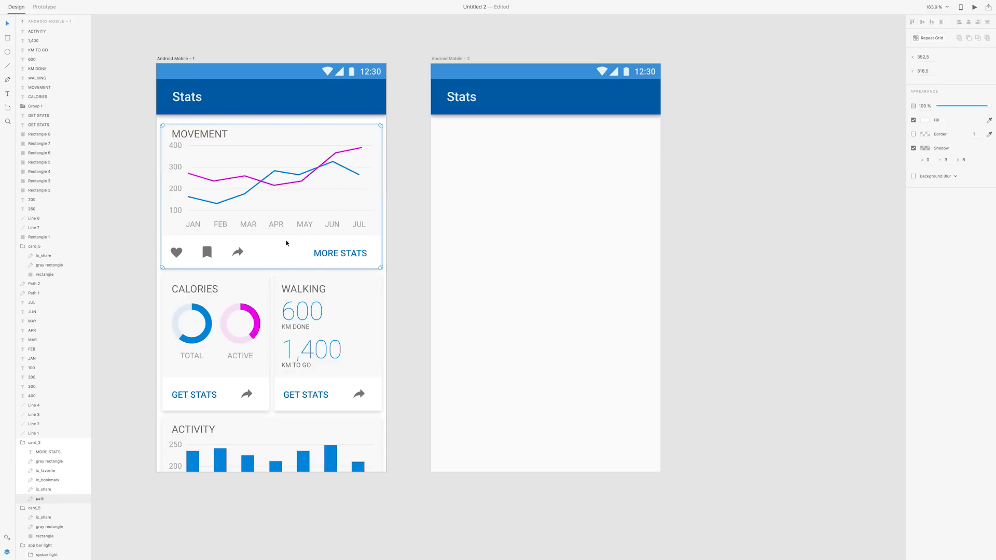
click(280, 234)
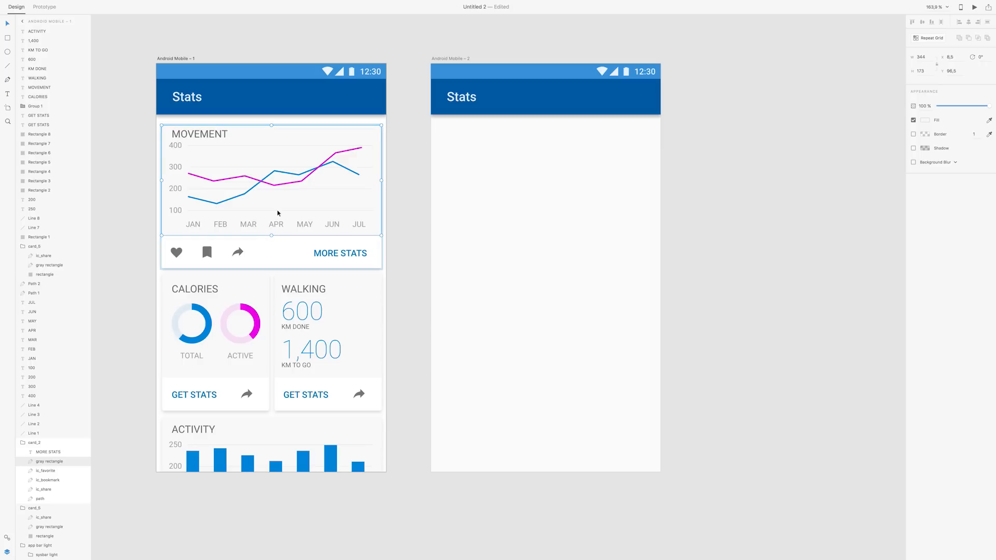
click(400, 228)
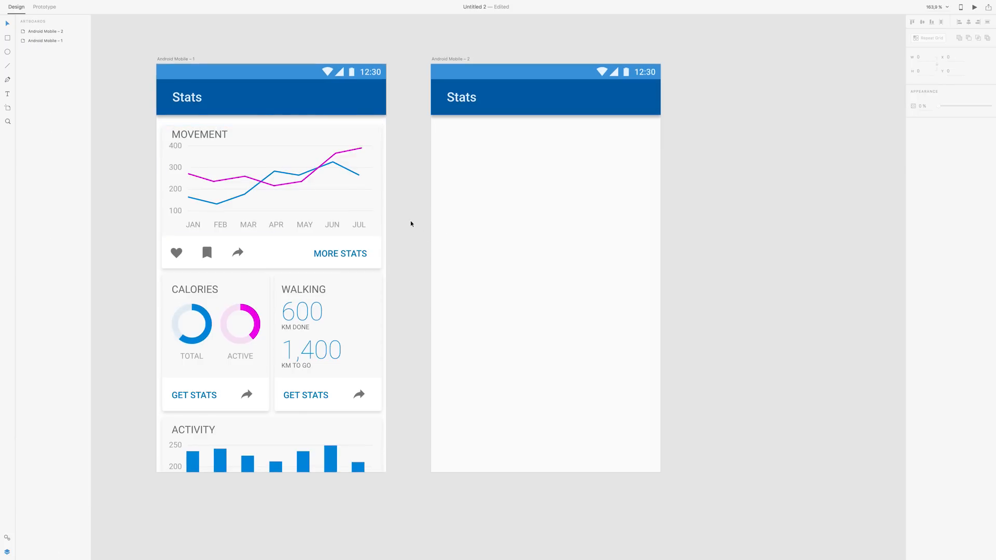
click(7, 38)
mouse_move(437, 125)
mouse_down()
mouse_move(468, 189)
mouse_move(533, 252)
mouse_move(656, 268)
mouse_up()
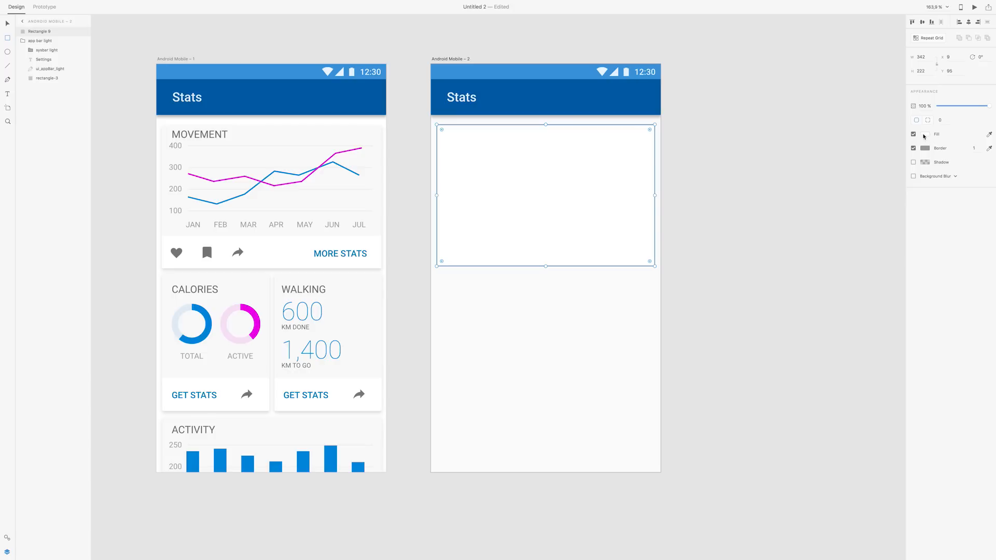
click(913, 148)
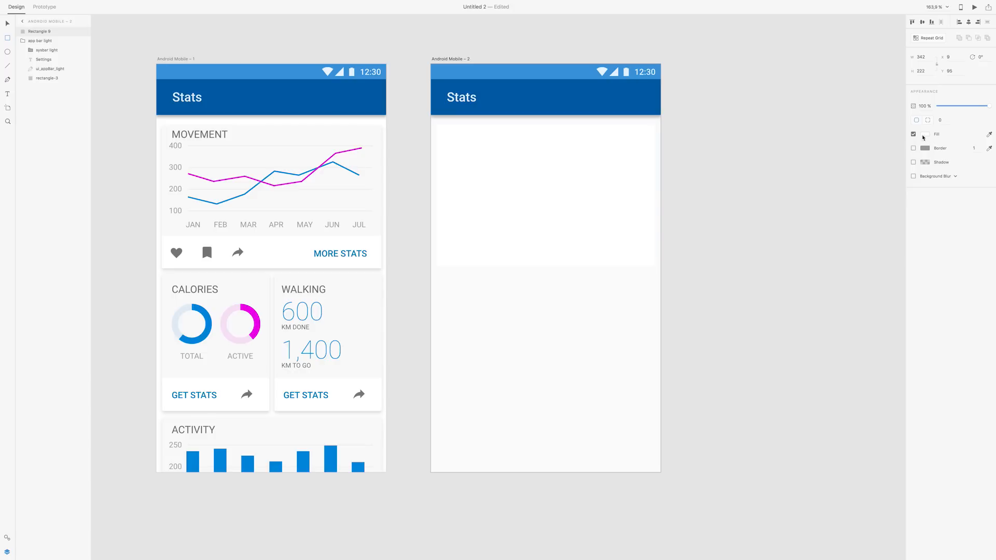
Round the new white card's corners to a radius of 2, add a shadow, and check a lower corner up close
click(947, 122)
text(2)
key(Return)
click(913, 163)
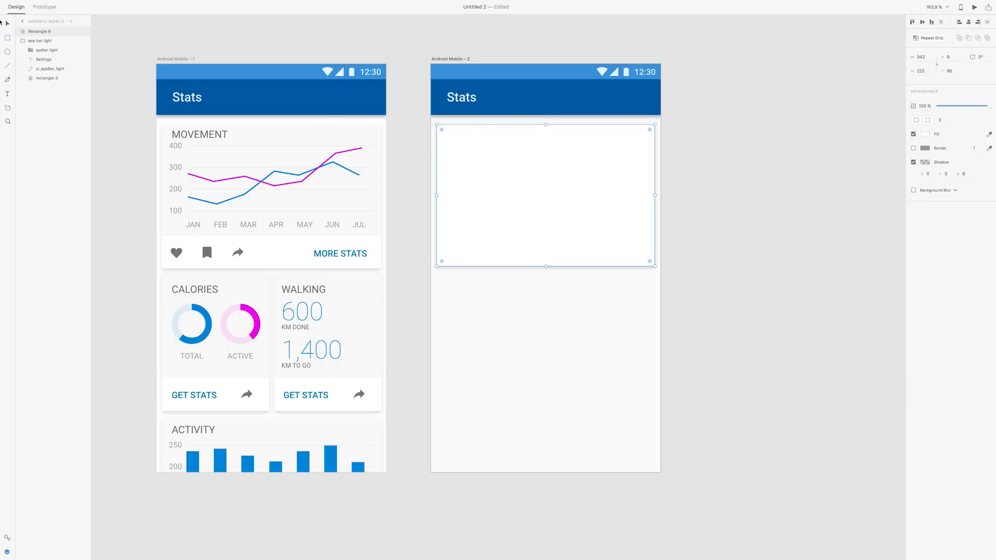
click(321, 43)
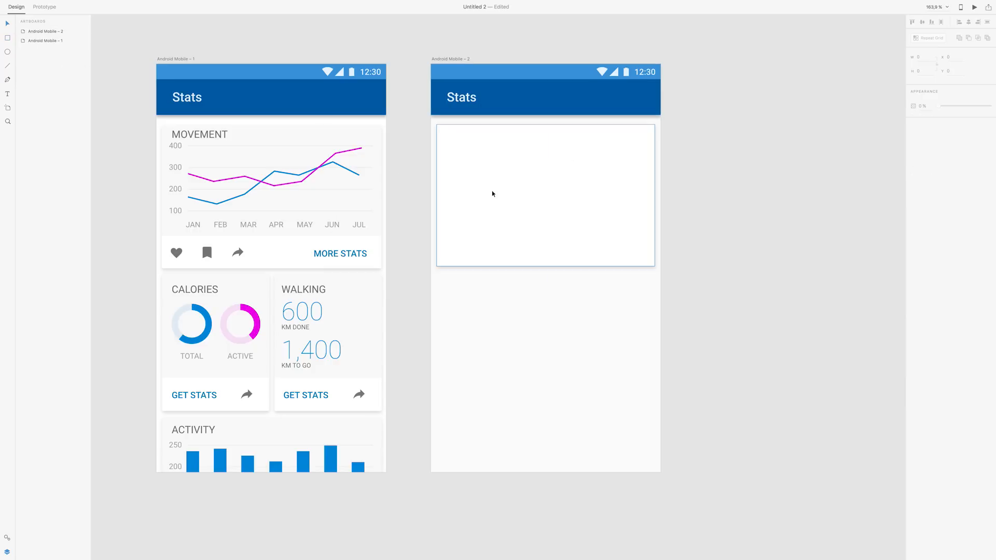
scroll(491, 191, right, 1)
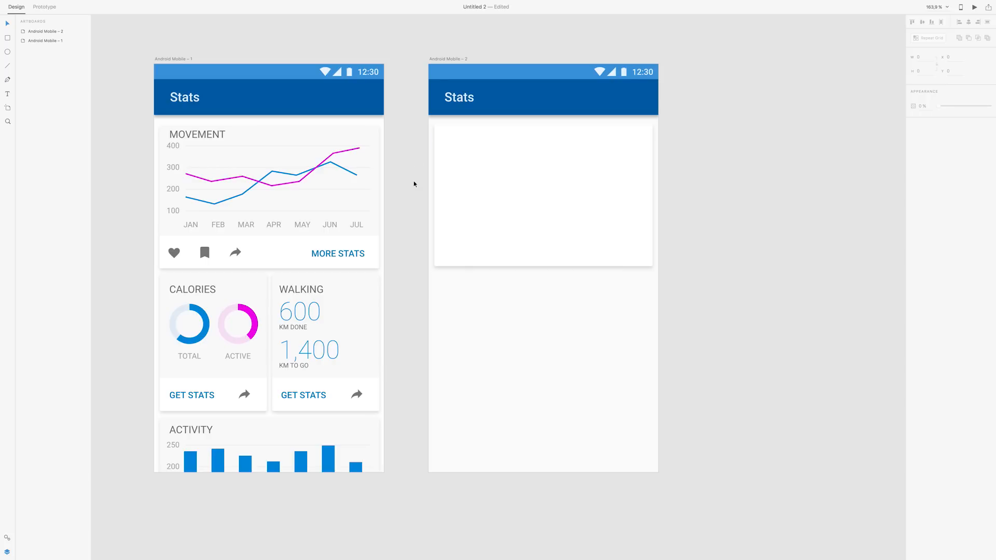
click(8, 123)
drag(414, 245, 491, 296)
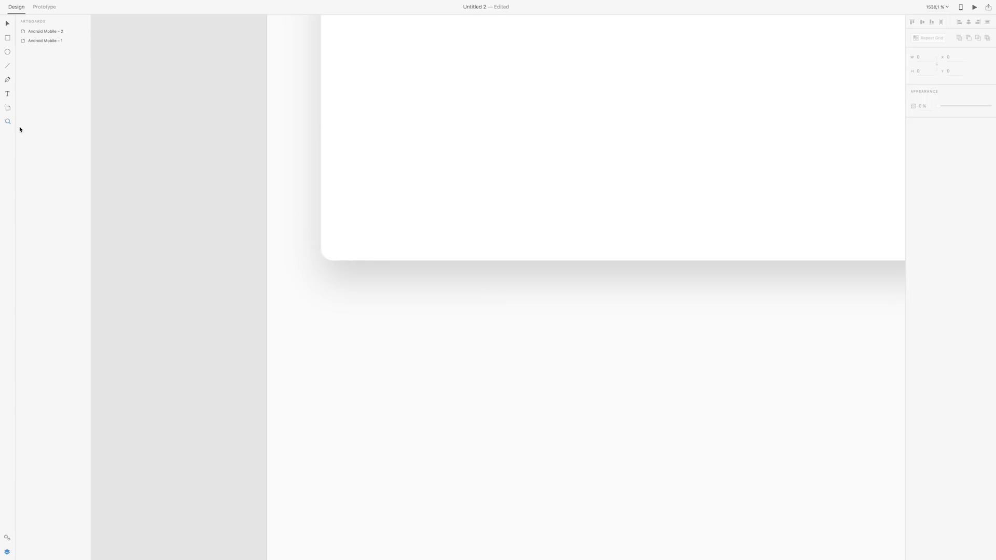
key(super+0)
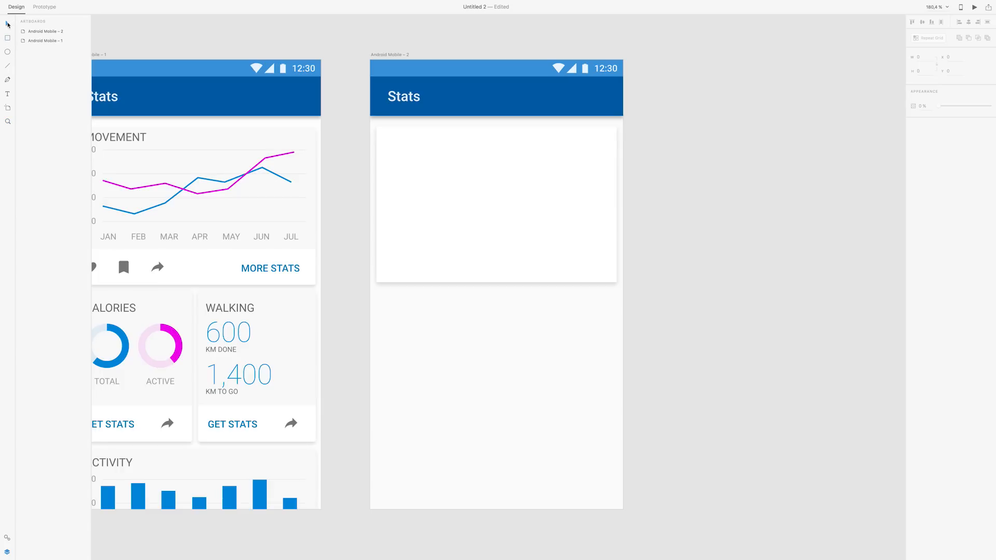
Duplicate the white card, shorten the copy from below to a height of 173, and remove the copy's shadow
click(475, 191)
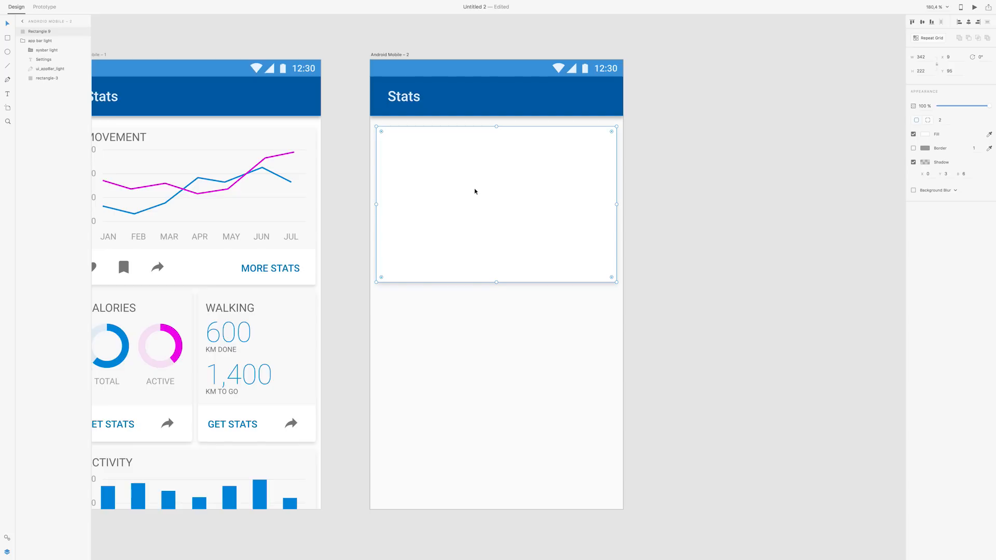
key(super+d)
drag(496, 282, 496, 248)
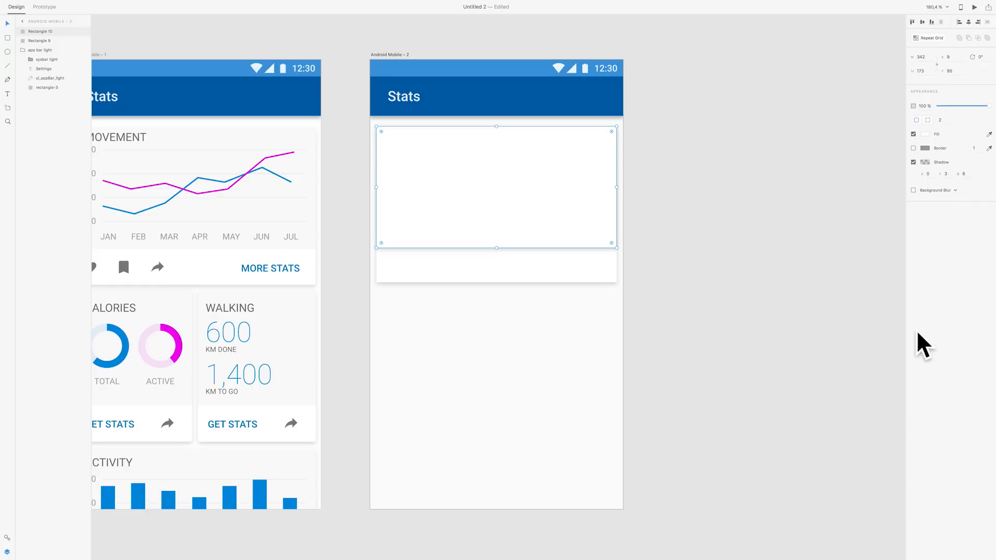
click(913, 162)
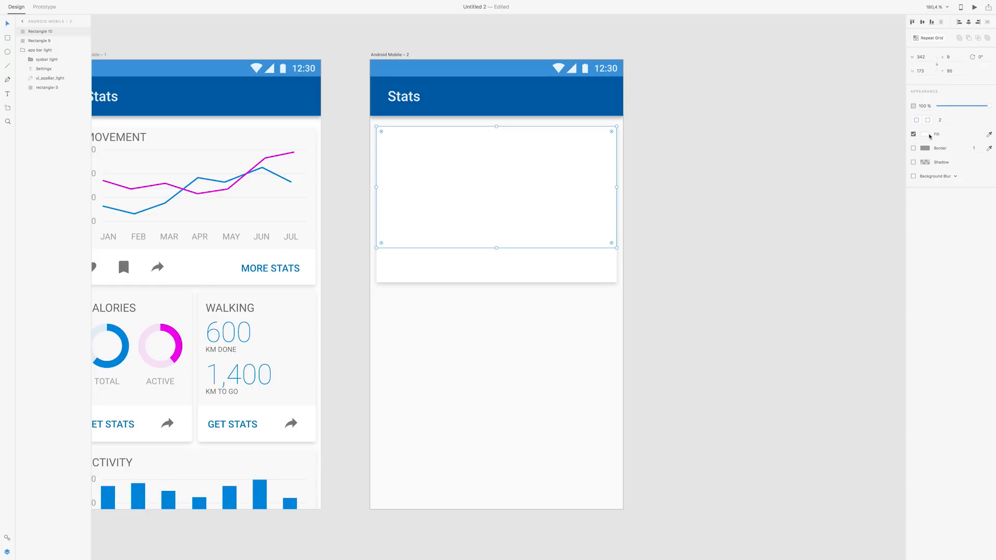
Set the shortened copy's fill to light grey (#F7F7F7)
click(926, 135)
click(833, 93)
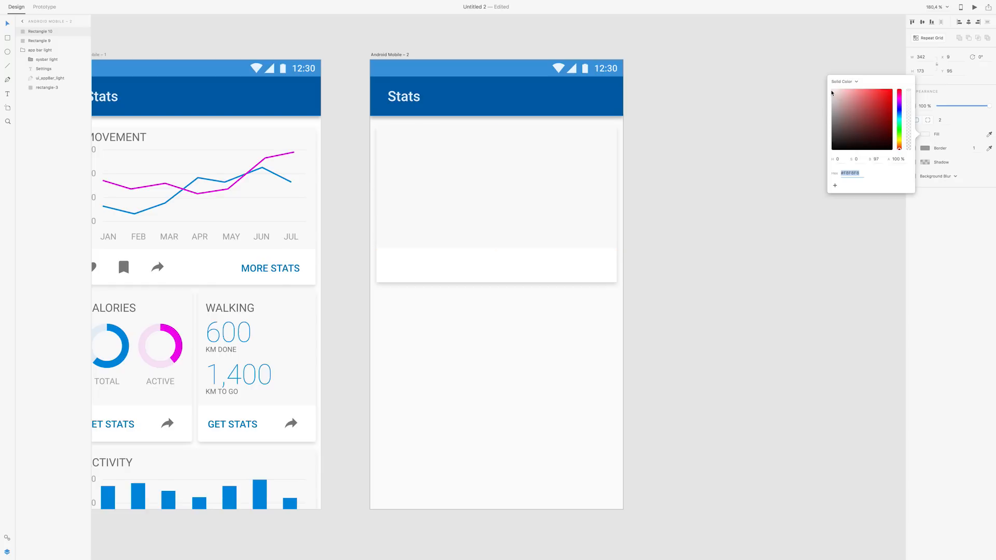
click(831, 93)
drag(830, 92, 829, 94)
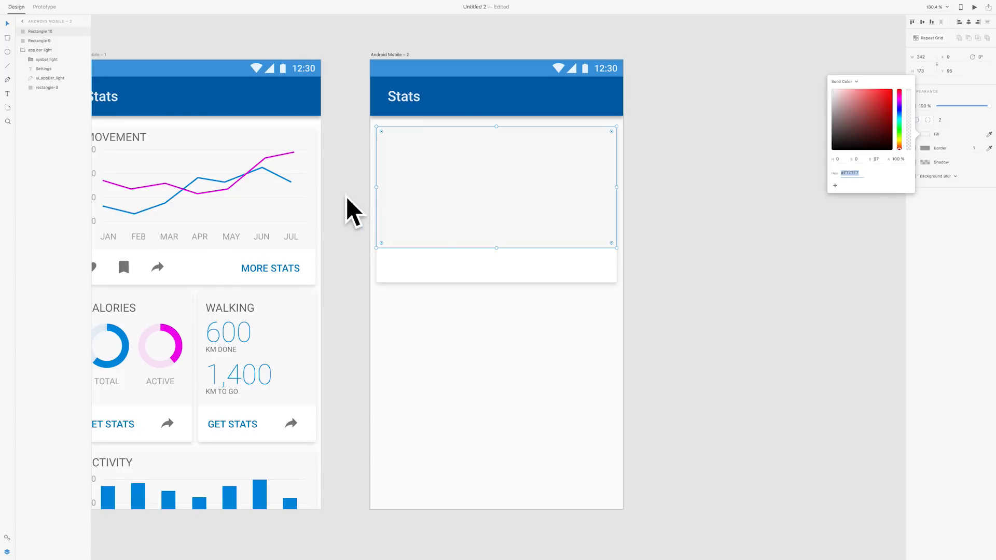
click(636, 257)
Edit the grey rectangle's path points to square off its two lower corners where it meets the white strip
scroll(635, 256, left, 1)
click(407, 243)
double_click(407, 242)
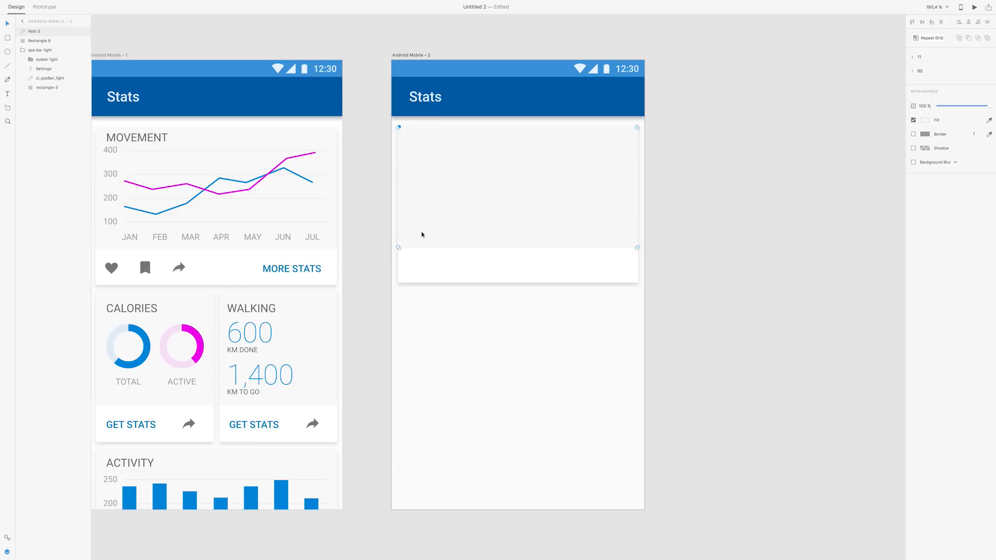
click(400, 249)
click(637, 249)
click(639, 253)
click(487, 253)
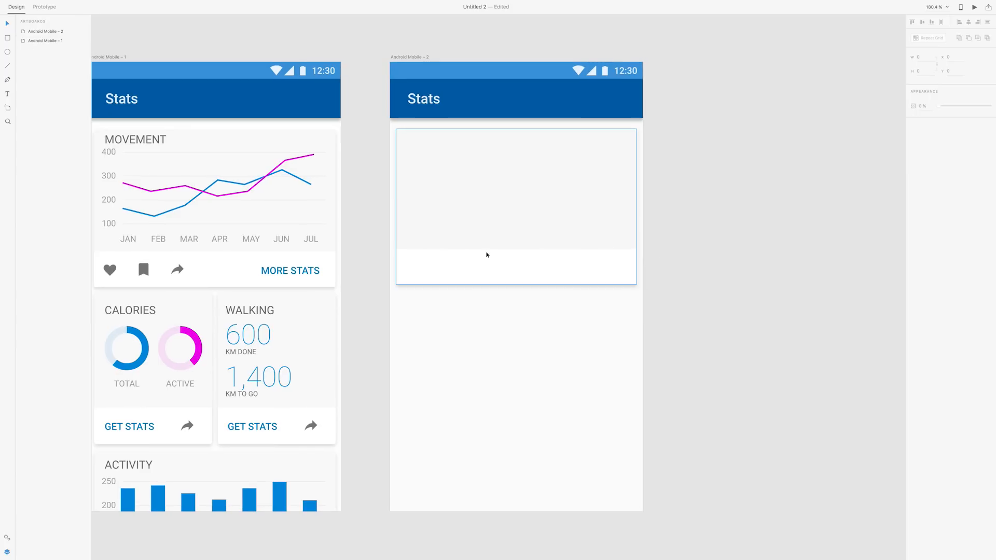
Add the text "MOVEMENT" at the upper left of the grey area on the second artboard's card
scroll(481, 251, down, 2)
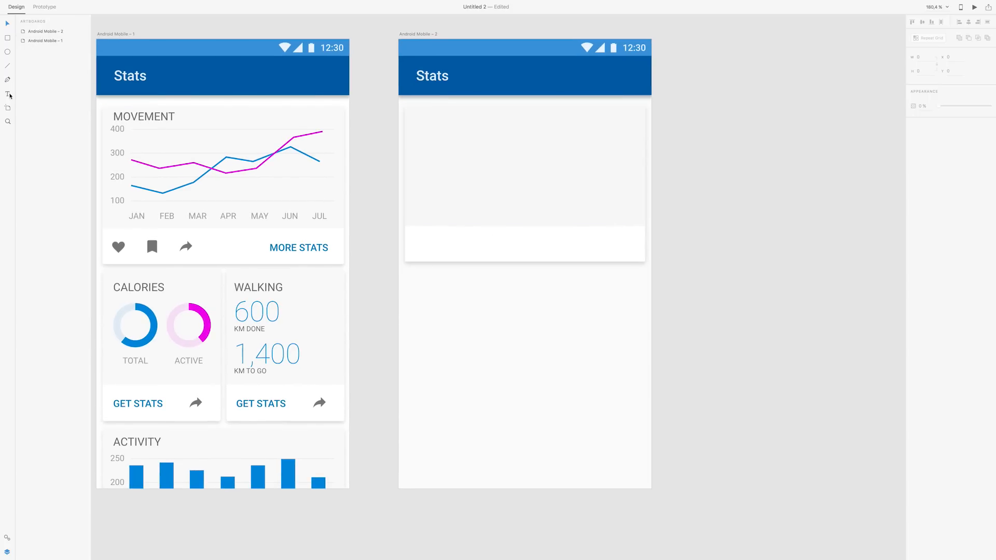
click(9, 94)
scroll(465, 126, left, 2)
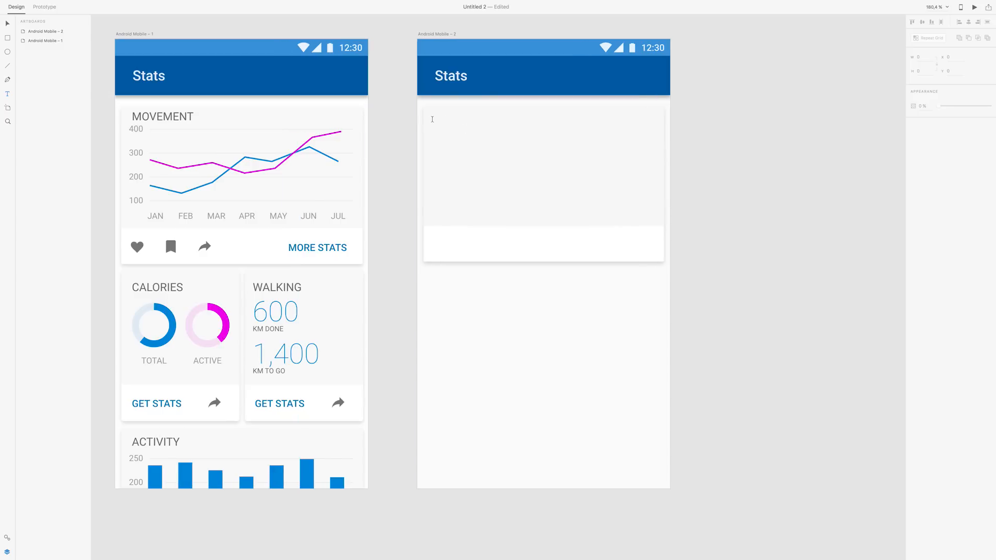
click(433, 121)
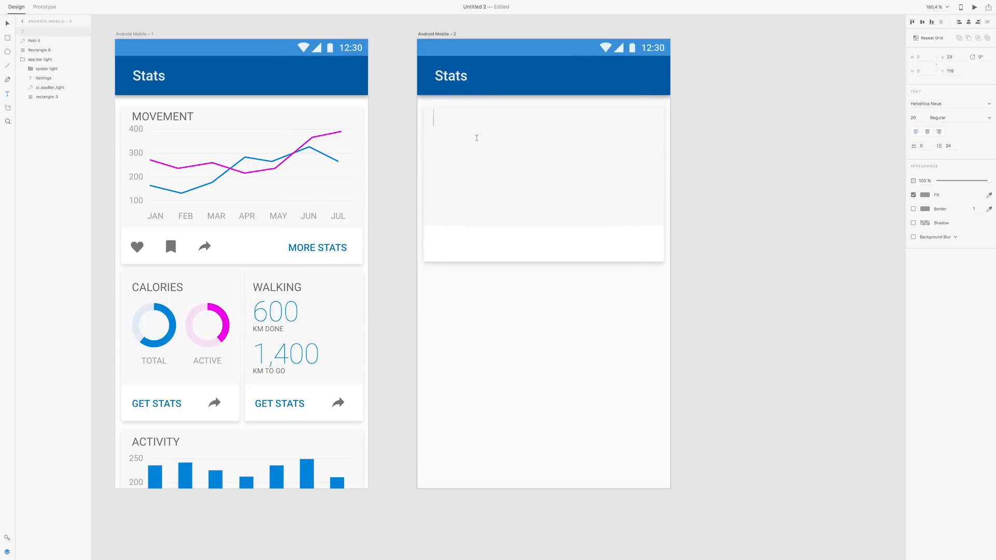
text(MOVEMENT)
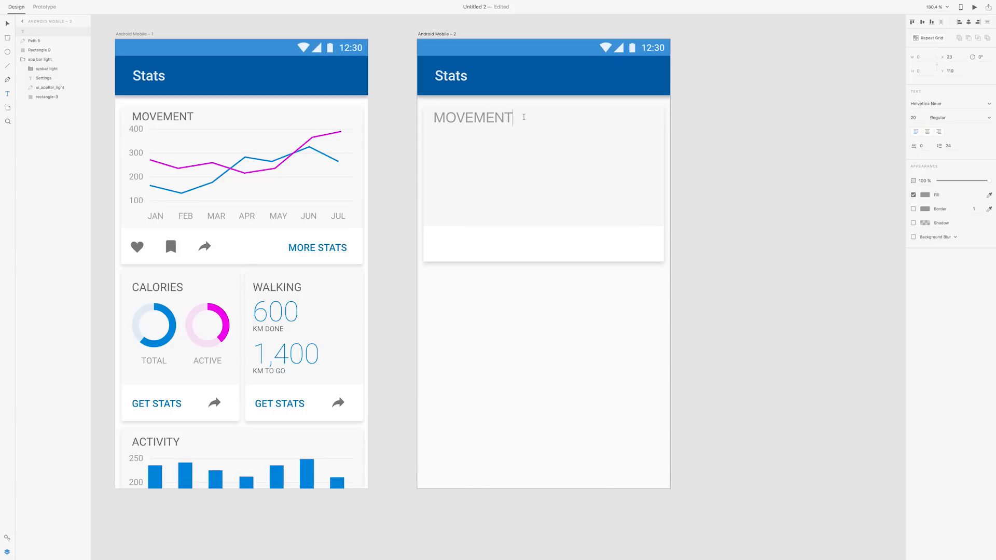
key(Escape)
Set the new "MOVEMENT" title's font to Roboto with a size of 16
scroll(674, 114, left, 2)
click(937, 105)
text(R)
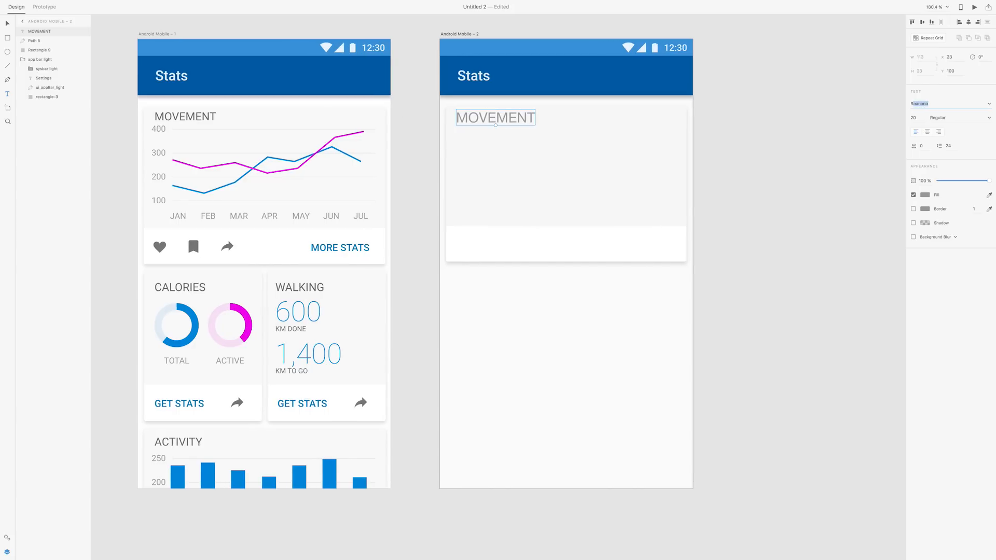
text(oboto)
key(Return)
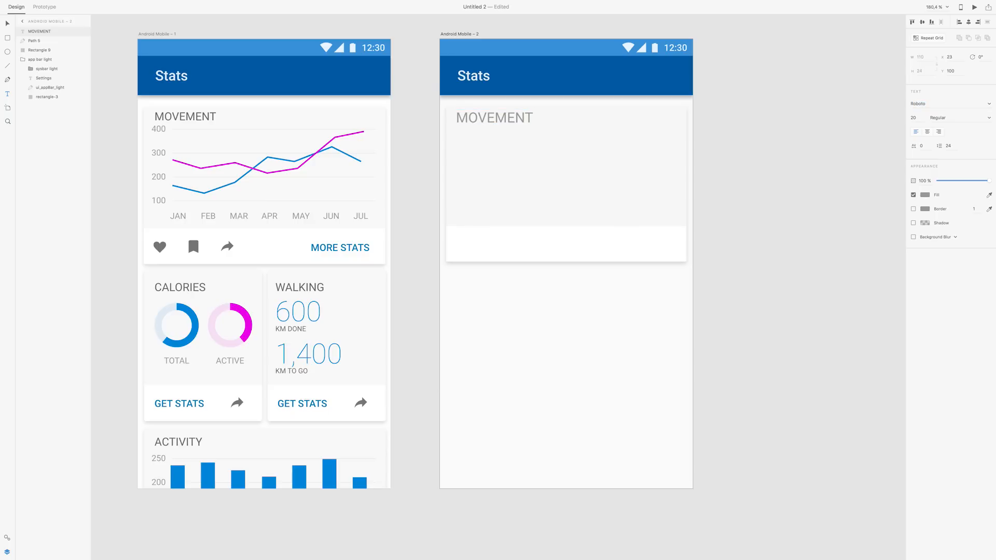
click(914, 118)
text(16)
key(Return)
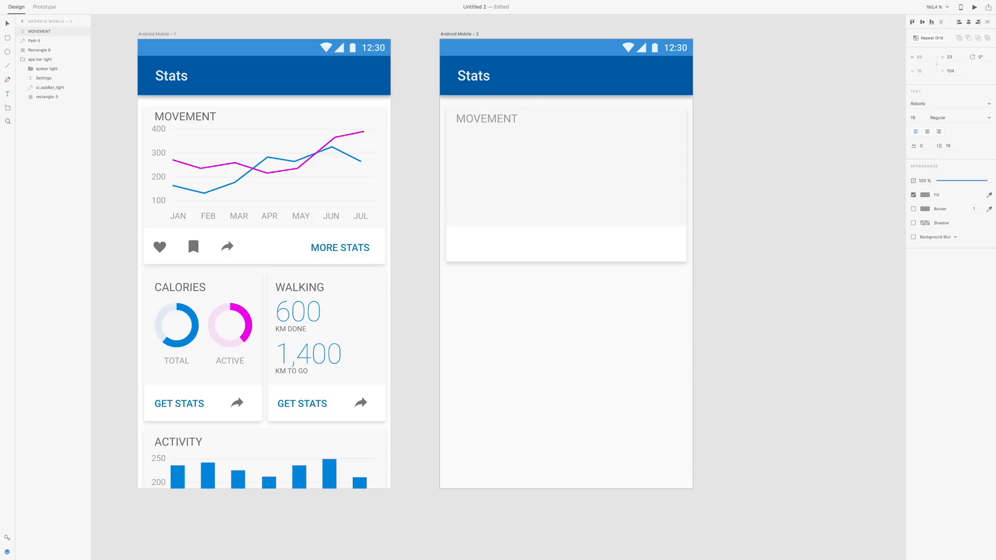
Try the Medium weight on the "MOVEMENT" title and return it to Regular
click(990, 119)
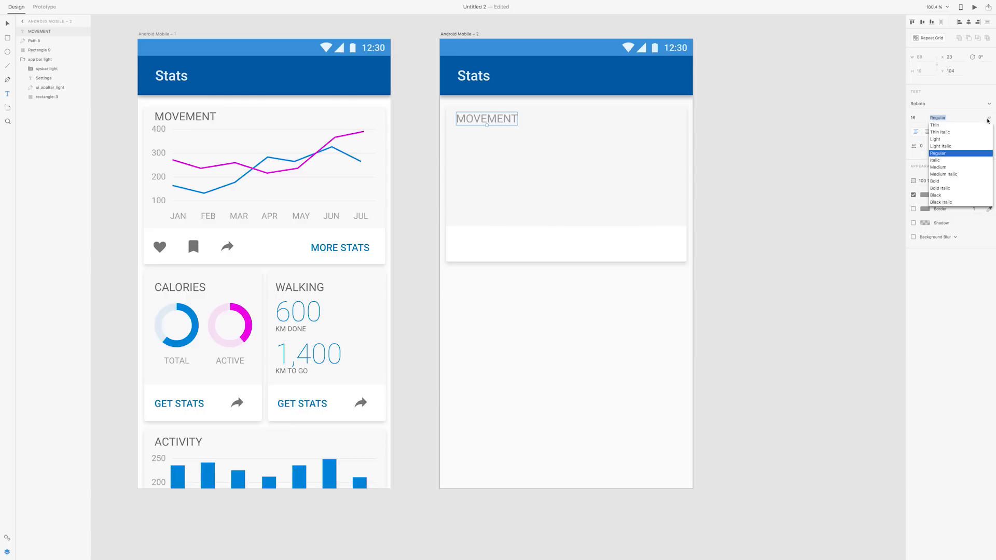
click(947, 170)
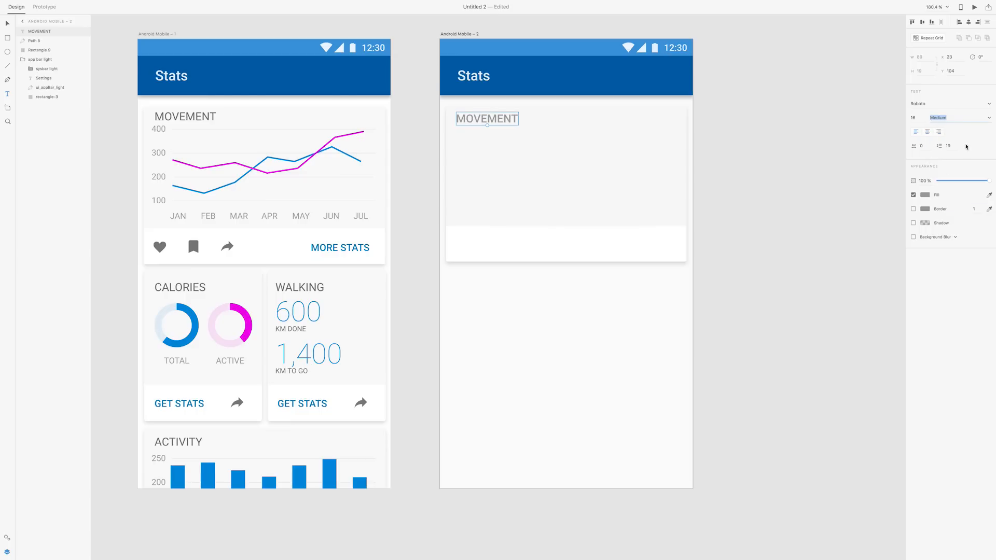
click(989, 118)
click(942, 154)
Set the "MOVEMENT" title's fill to dark grey (#696969)
click(925, 195)
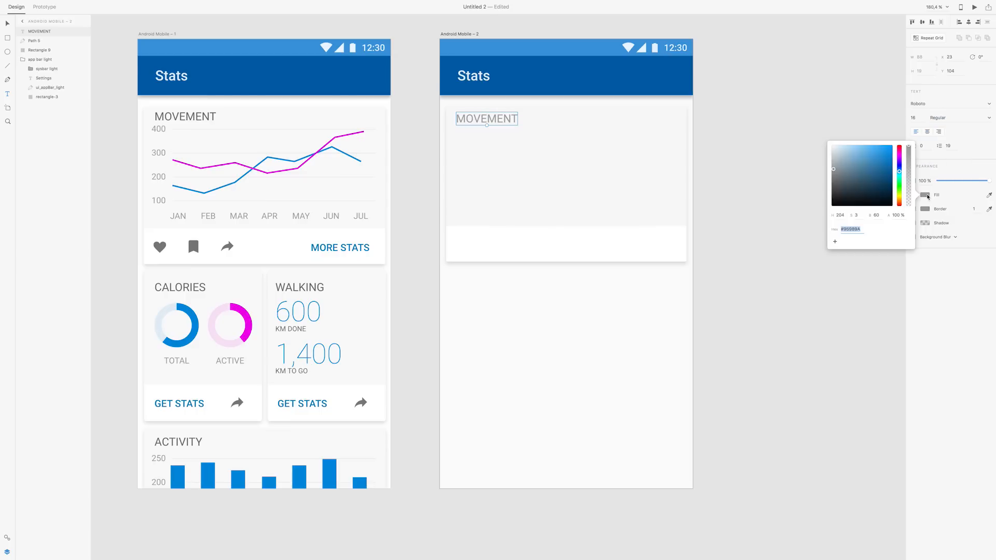
drag(831, 174, 828, 184)
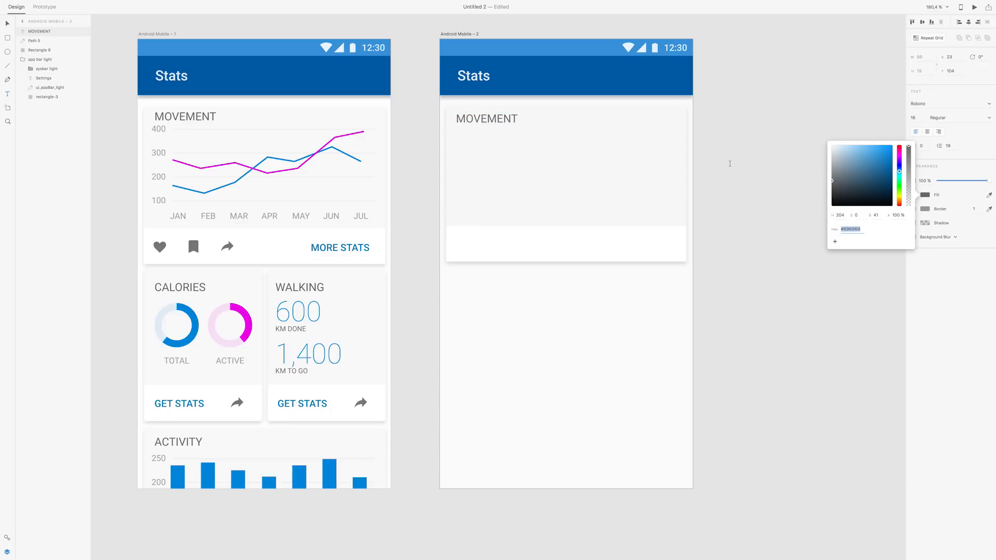
Draw a horizontal line about 317 long across the grey area below the "MOVEMENT" title
click(9, 68)
scroll(311, 125, left, 1)
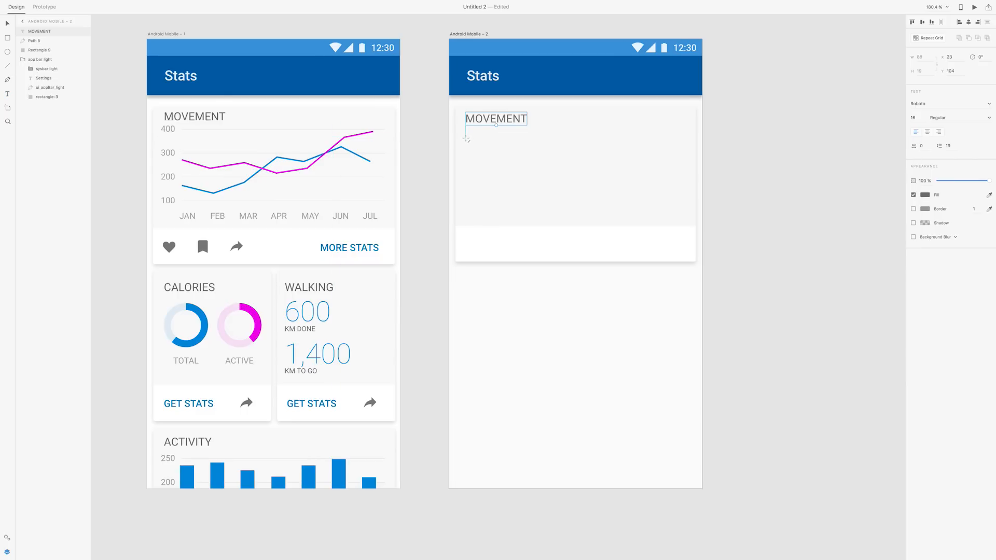
drag(465, 138, 688, 174)
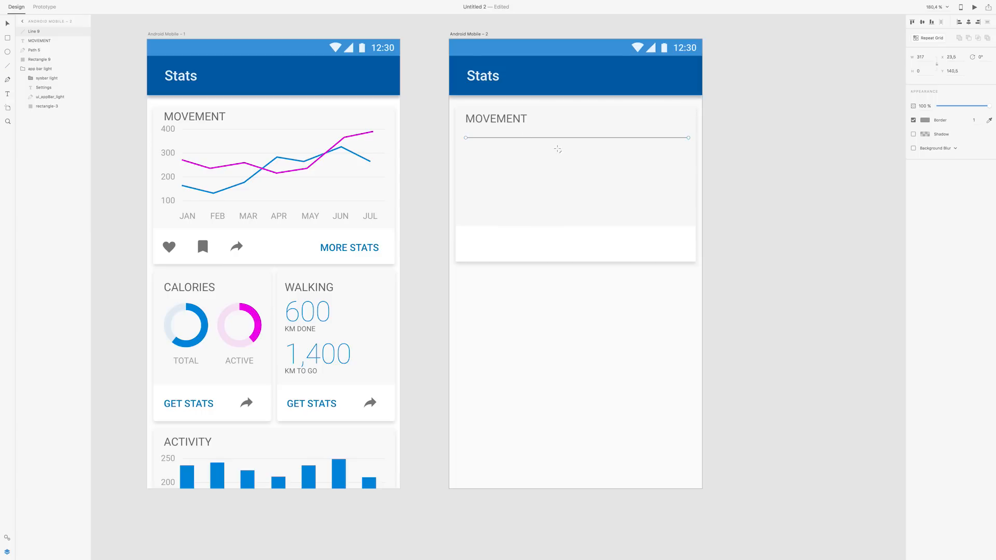
Shorten the chart line to 292 from its start side, colour its border light grey (#DEDEDE) and thin the border
drag(466, 138, 482, 138)
click(924, 120)
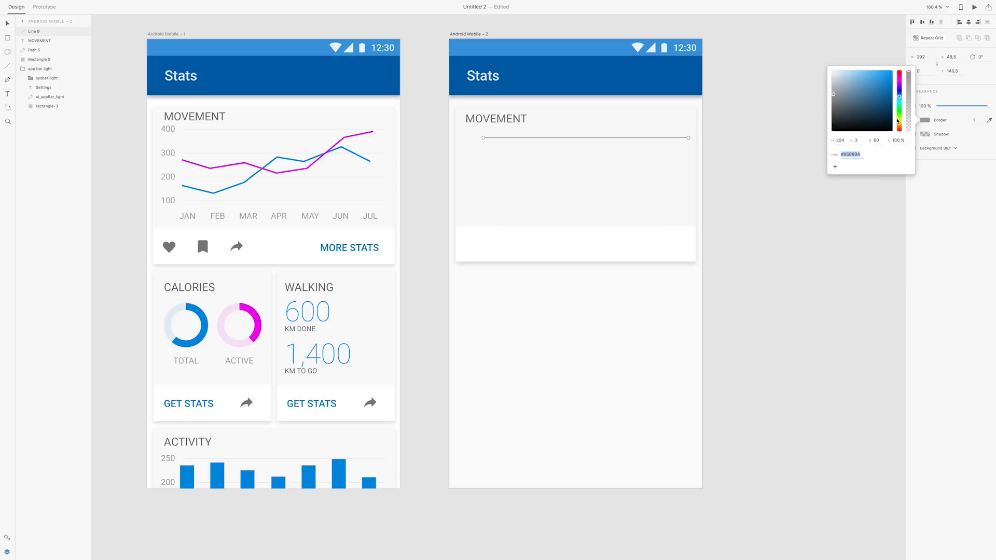
text(DEDEDE)
key(Return)
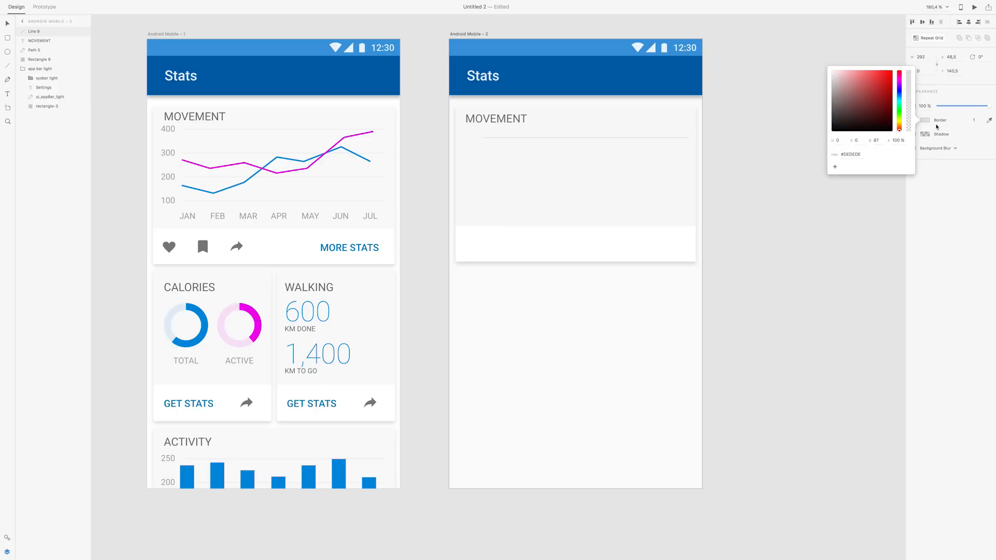
click(974, 121)
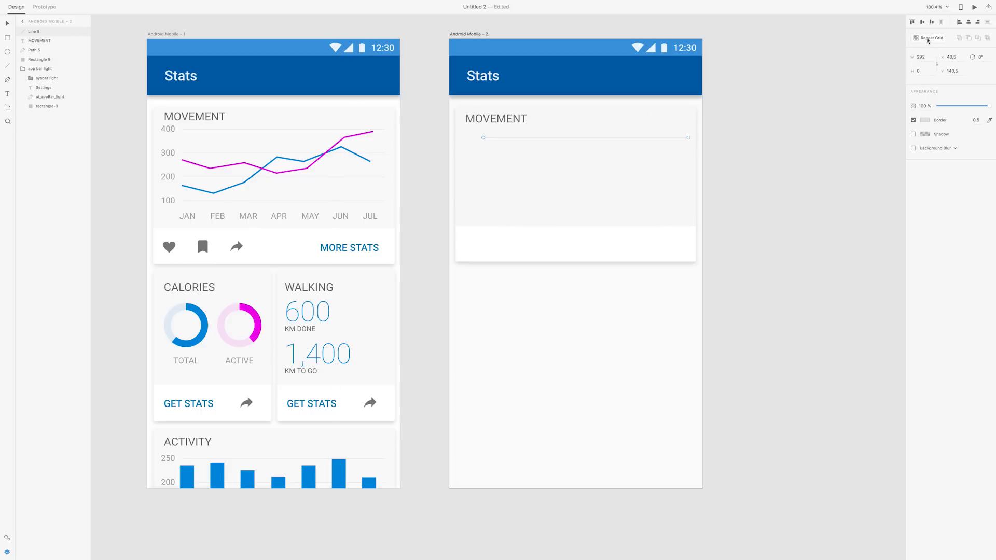
Repeat the thin line downward as a grid of four horizontal chart lines spaced about 32 apart, about 100 high overall
click(928, 39)
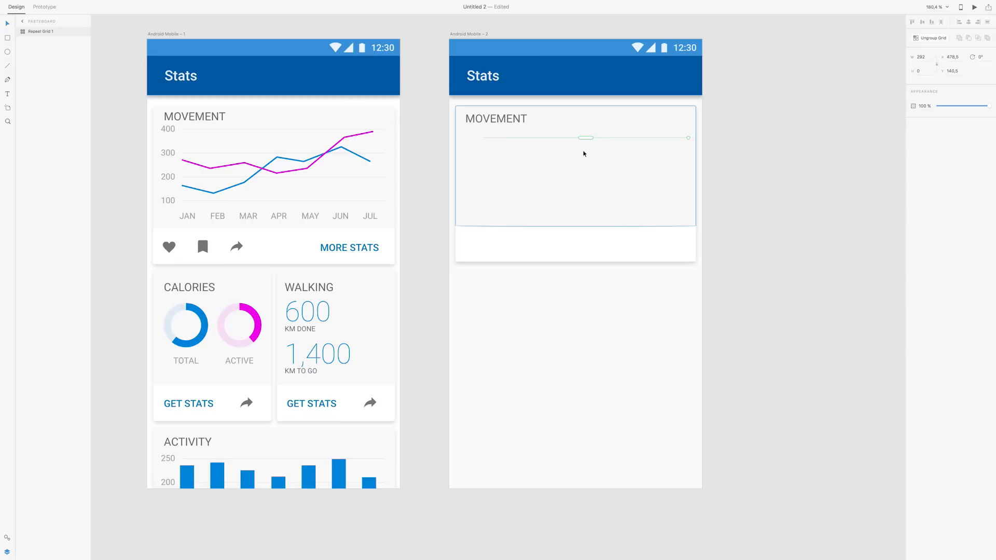
drag(585, 145, 587, 214)
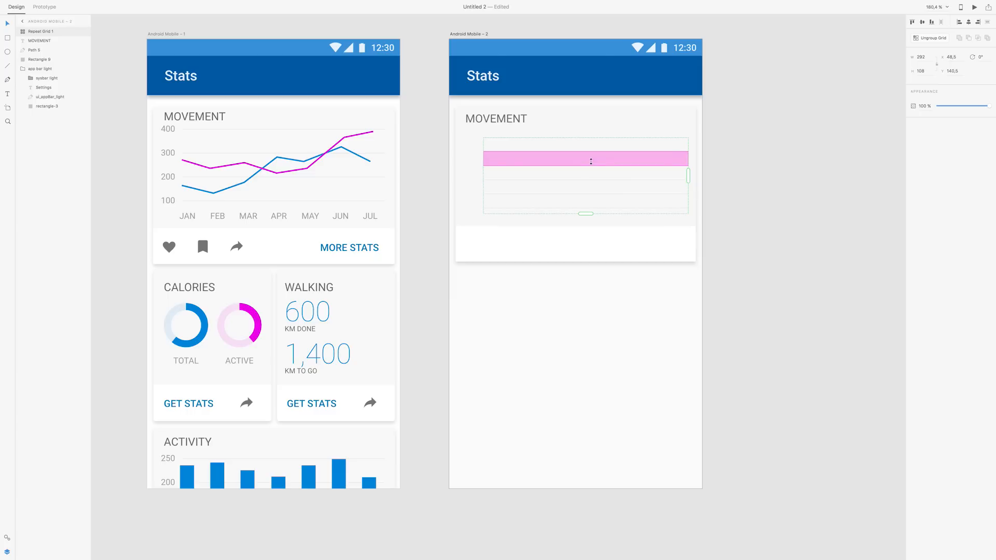
drag(603, 158, 601, 176)
drag(589, 255, 590, 207)
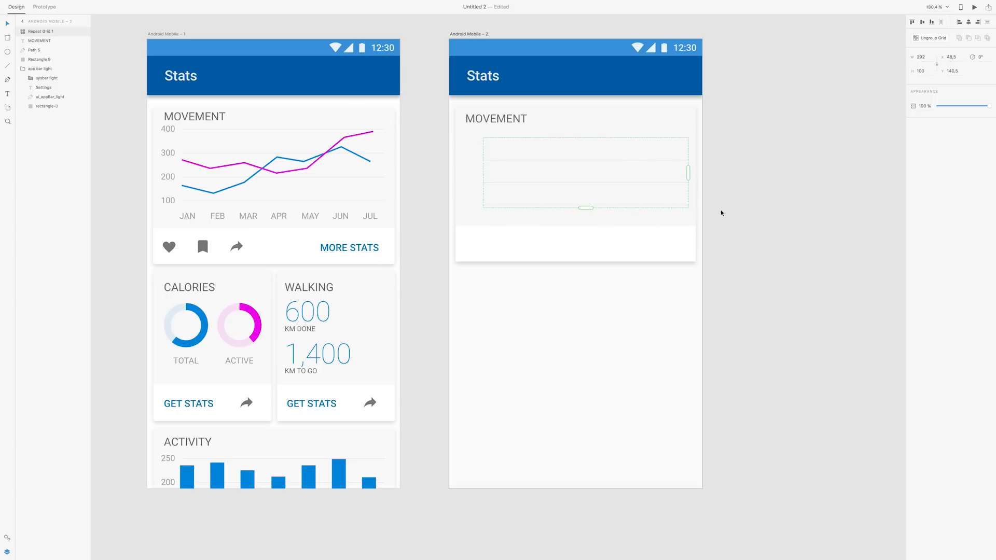
click(721, 213)
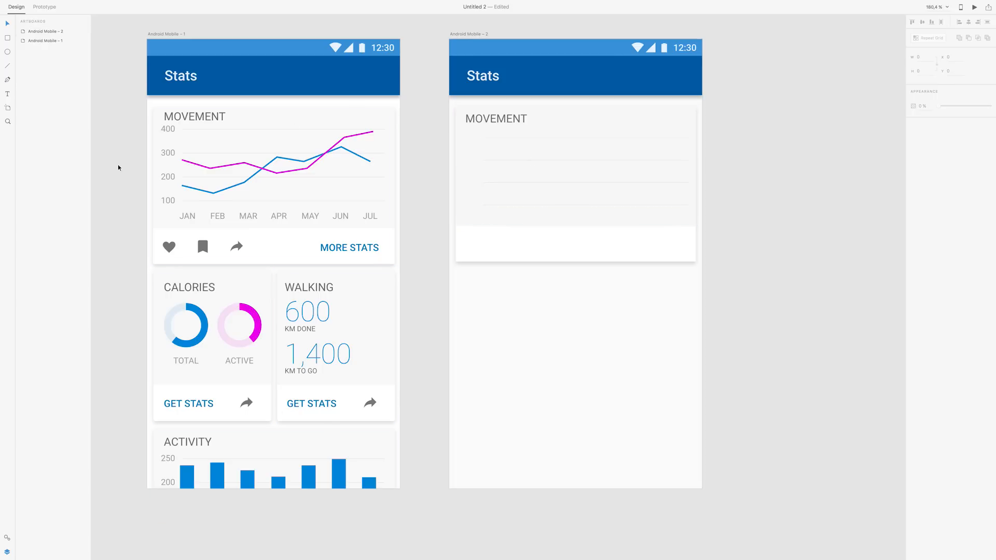
Add a "400" text label beside the start of the uppermost chart line, in Roboto at size 12
click(6, 96)
click(462, 137)
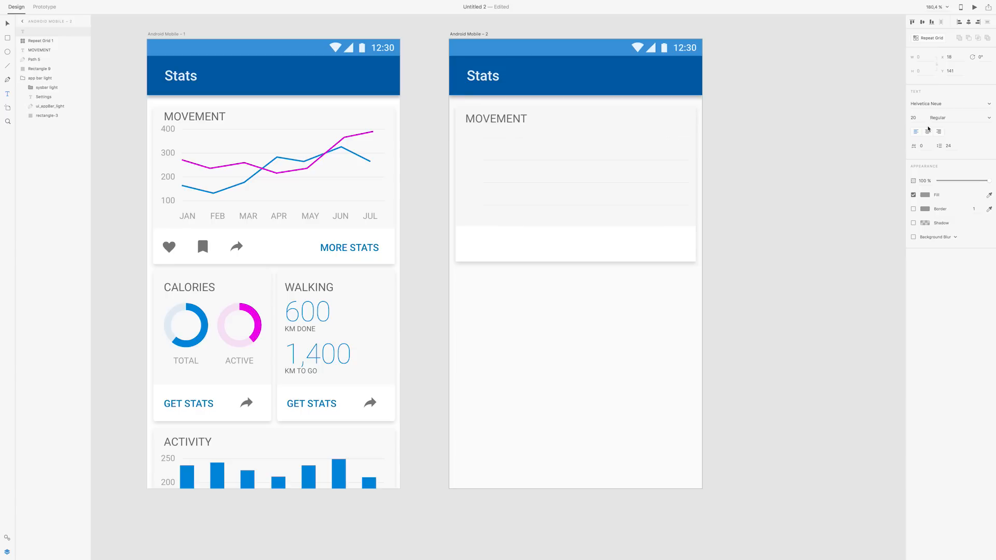
text(400)
click(936, 106)
click(927, 105)
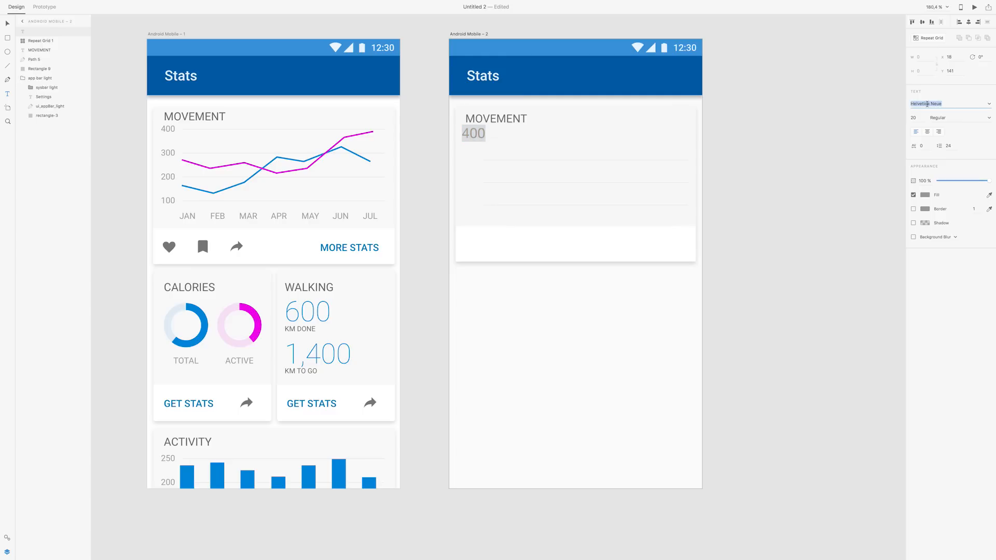
text(Roboto)
key(Return)
click(917, 118)
key(Return)
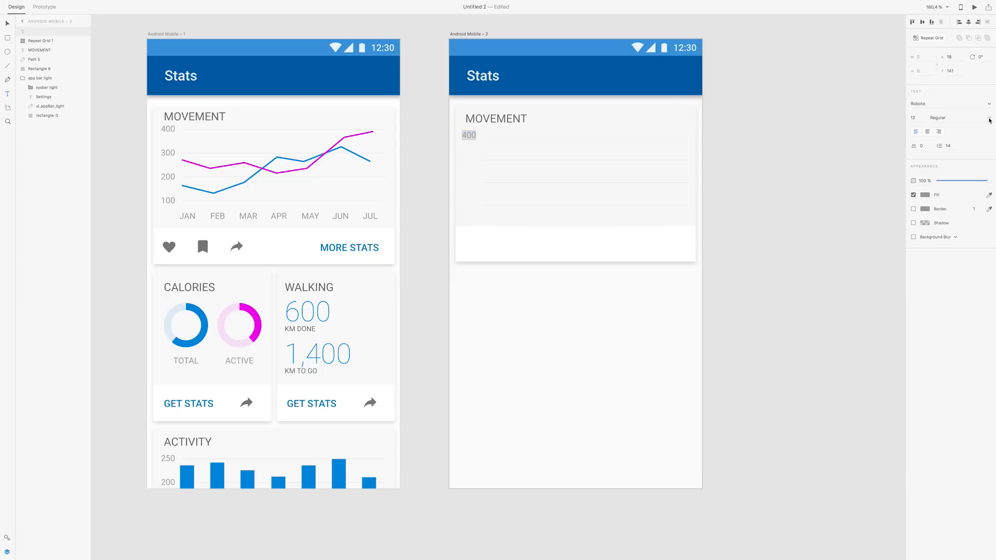
Give the "400" label the Medium weight and a lighter grey fill
click(989, 120)
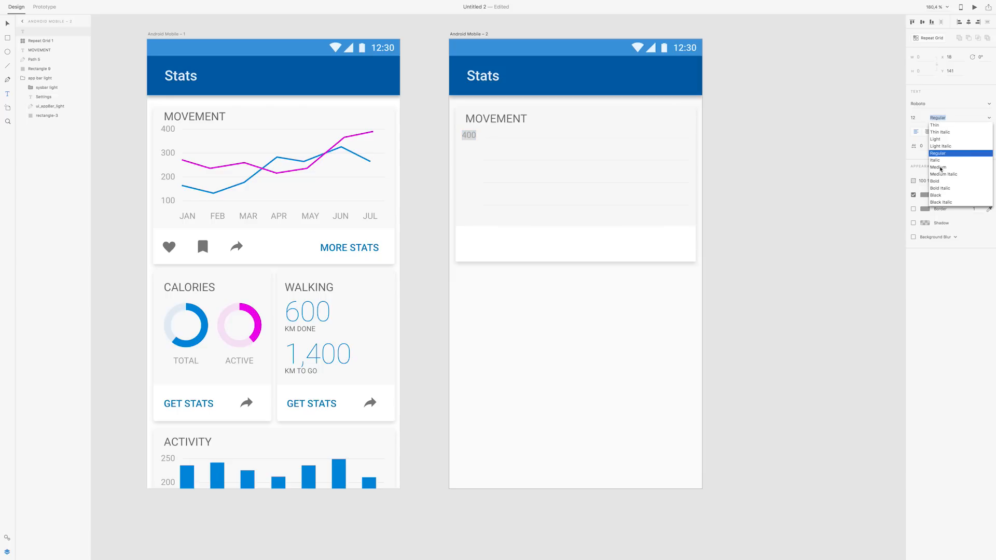
click(941, 168)
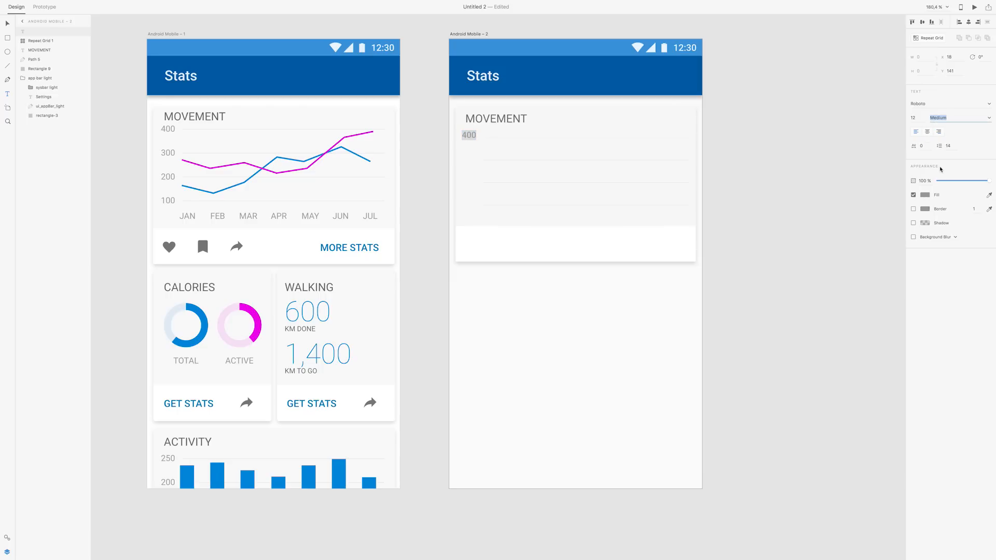
click(924, 195)
drag(834, 169, 832, 164)
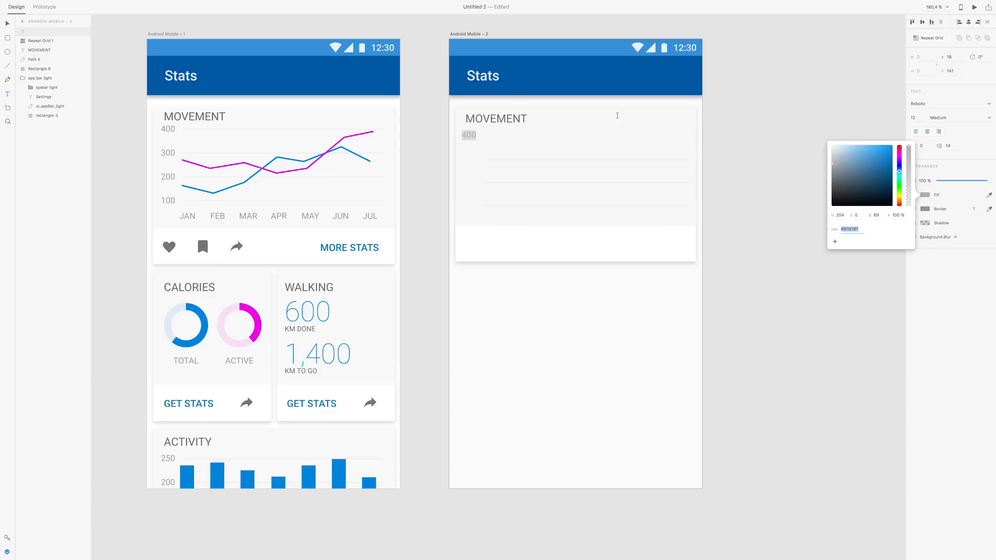
click(7, 24)
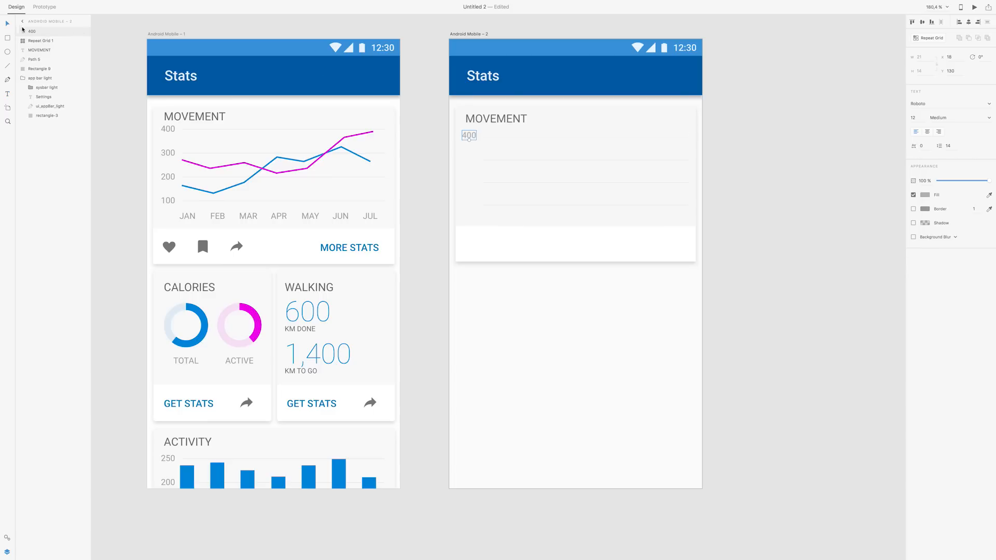
Align the "400" label with the uppermost chart line, repeat it down beside all four lines, and ungroup the copies
drag(474, 139, 472, 141)
click(930, 38)
drag(467, 143, 469, 194)
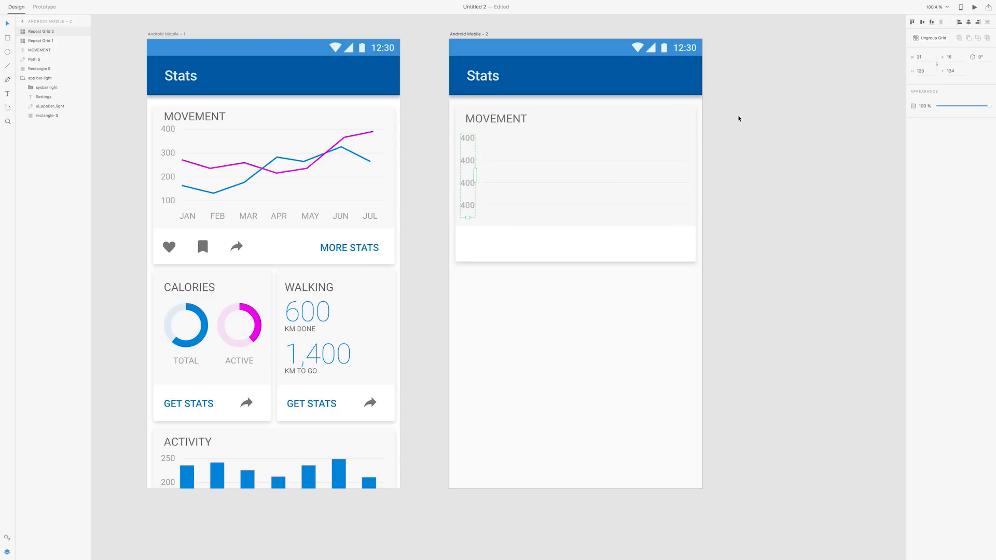
click(932, 38)
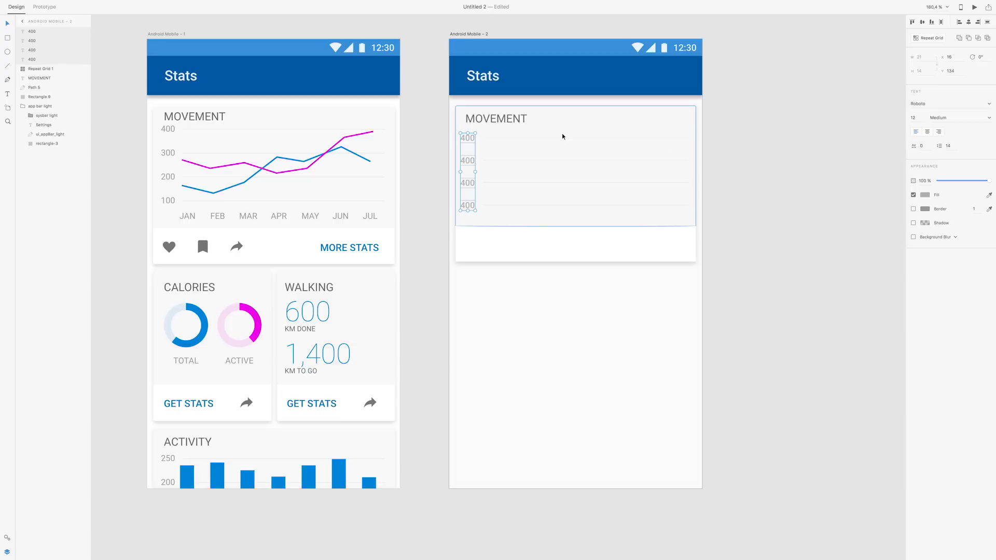
Change the three lower axis labels to 300, 200 and 100
double_click(467, 160)
drag(465, 160, 456, 207)
text(3)
double_click(466, 183)
text(2)
double_click(464, 206)
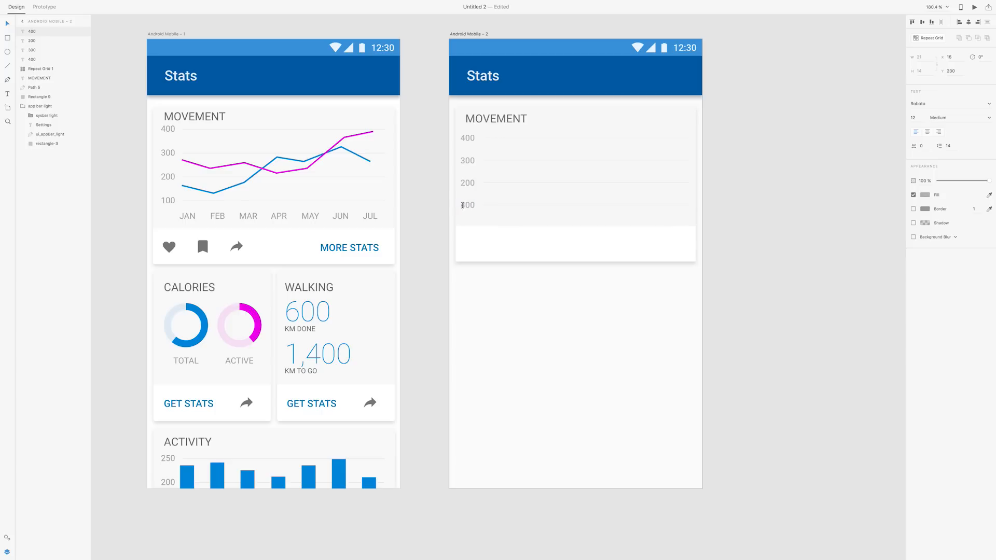
text(1)
key(Escape)
Duplicate the "100" label, place the copy below the start of the lowest chart line, and change its text to "JAN"
key(super+d)
drag(470, 208, 495, 217)
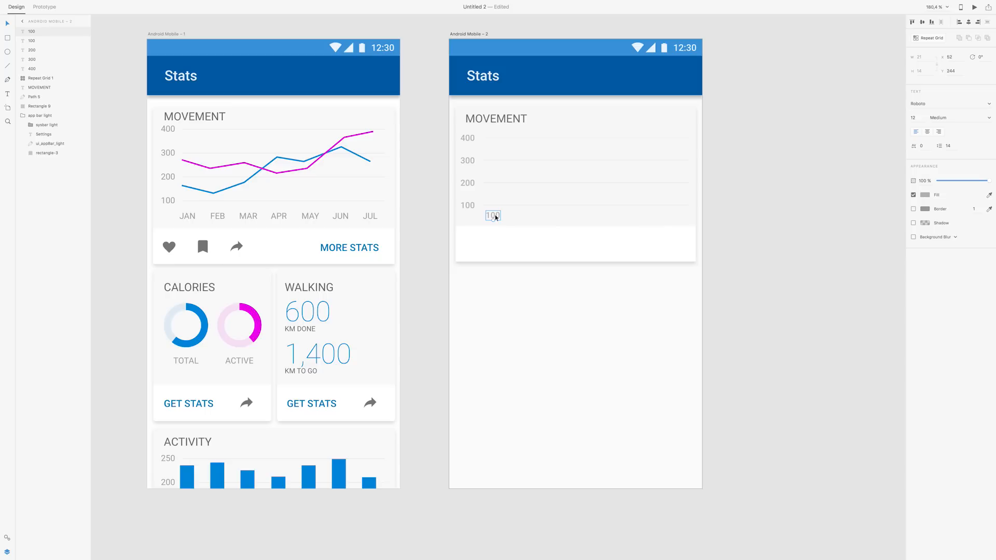
double_click(494, 218)
text(JAN)
key(Escape)
Repeat the "JAN" label across the chart width as seven labels and ungroup them
click(934, 39)
drag(521, 215, 689, 216)
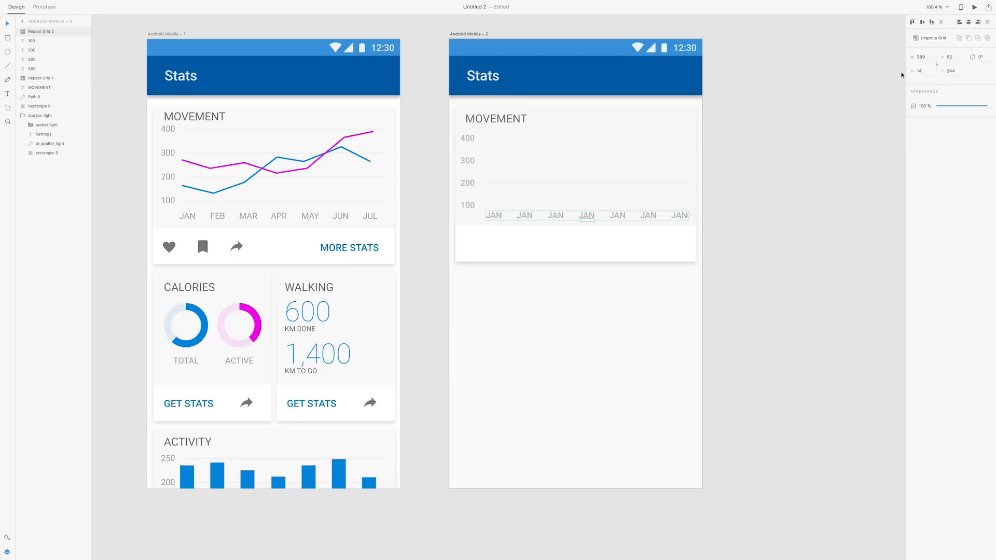
click(934, 39)
Rename the six copied month labels to FEB, MAR, APR, MAY, JUN and JUL
double_click(526, 216)
text(FEB)
double_click(553, 216)
text(MAR)
double_click(586, 215)
text(APR)
double_click(617, 216)
text(MAY)
double_click(648, 215)
text(JUN)
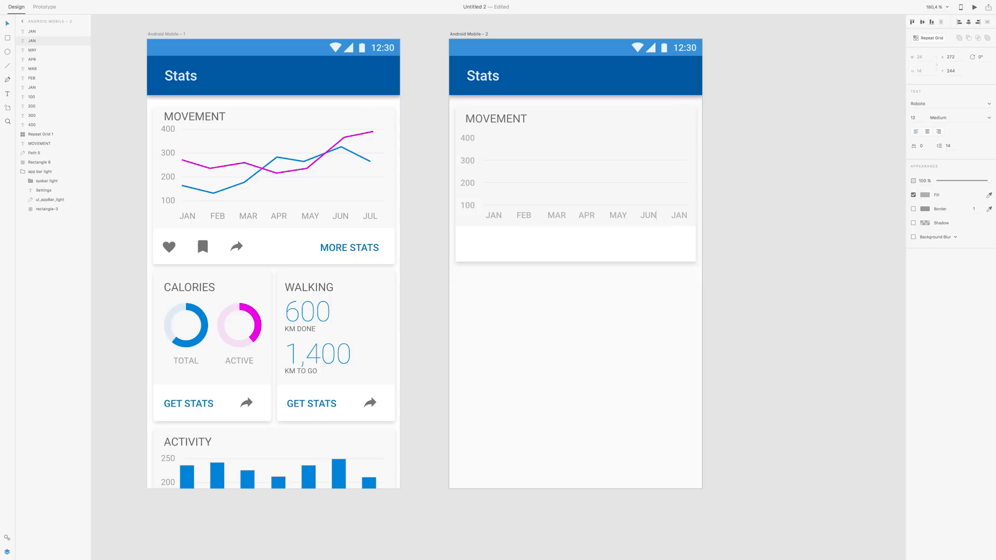
double_click(679, 215)
text(JUL)
key(Escape)
click(728, 220)
scroll(445, 211, left, 1)
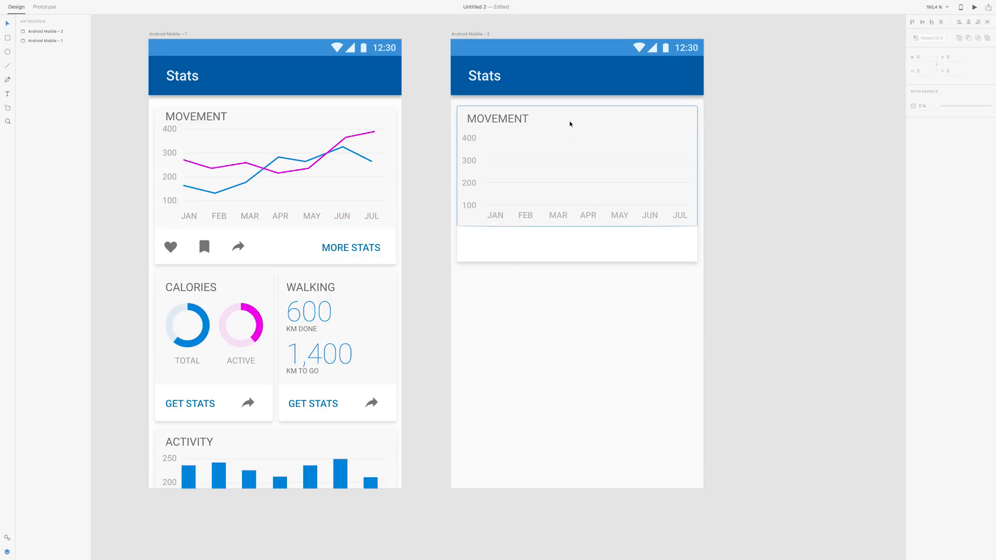
double_click(545, 159)
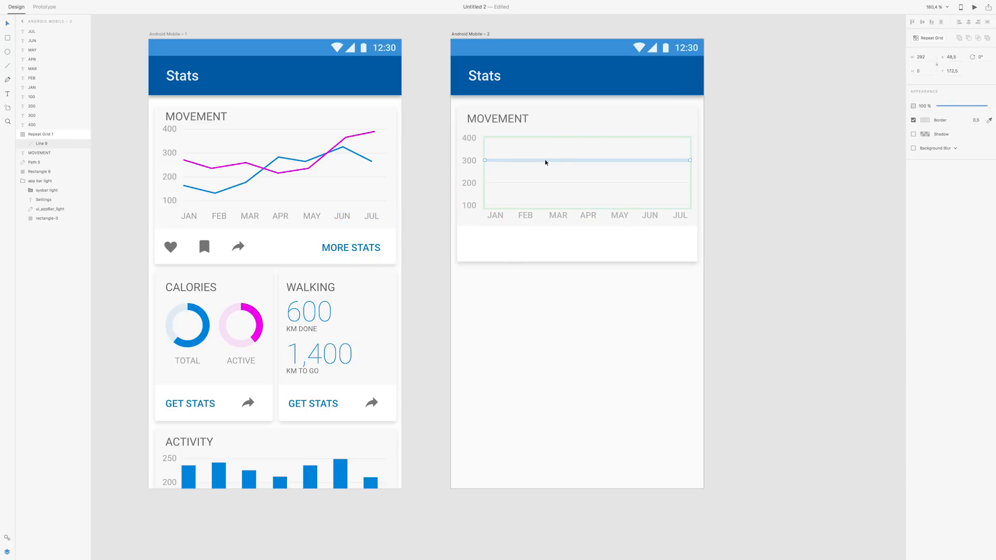
click(719, 163)
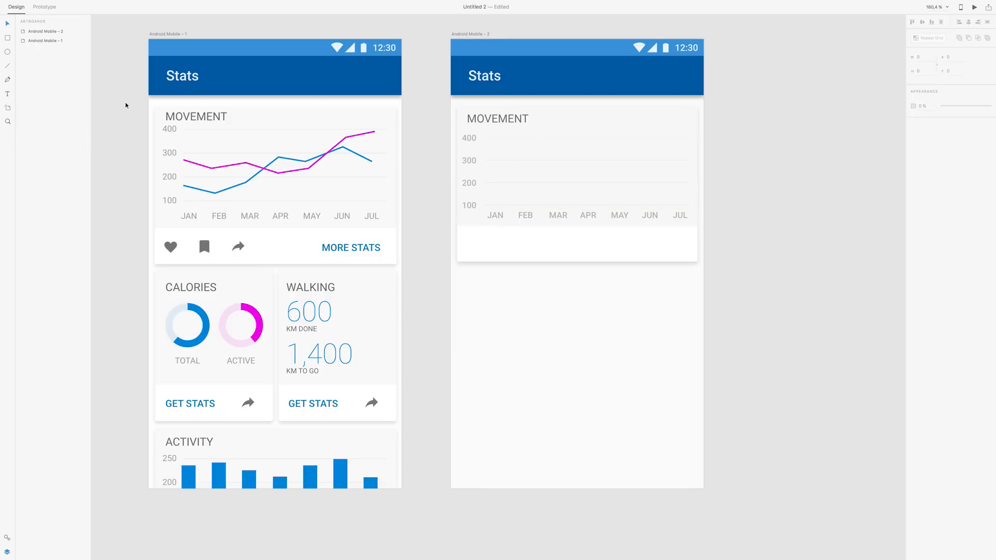
Draw an open seven-point Pen path from JAN to JUL, starting below the 200 line and ending slightly above 300
click(8, 80)
click(496, 193)
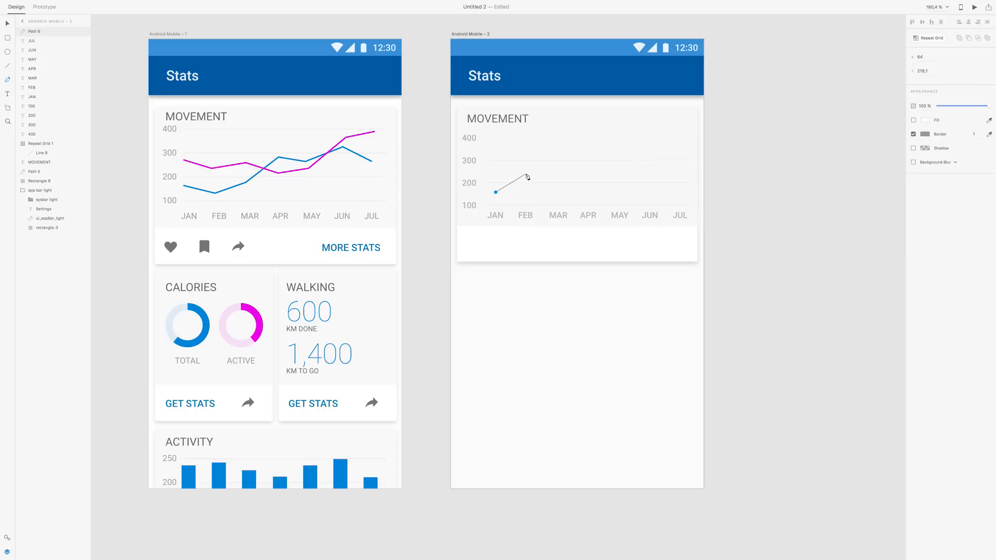
click(525, 174)
click(556, 185)
click(587, 171)
click(617, 178)
click(651, 168)
click(683, 155)
key(Escape)
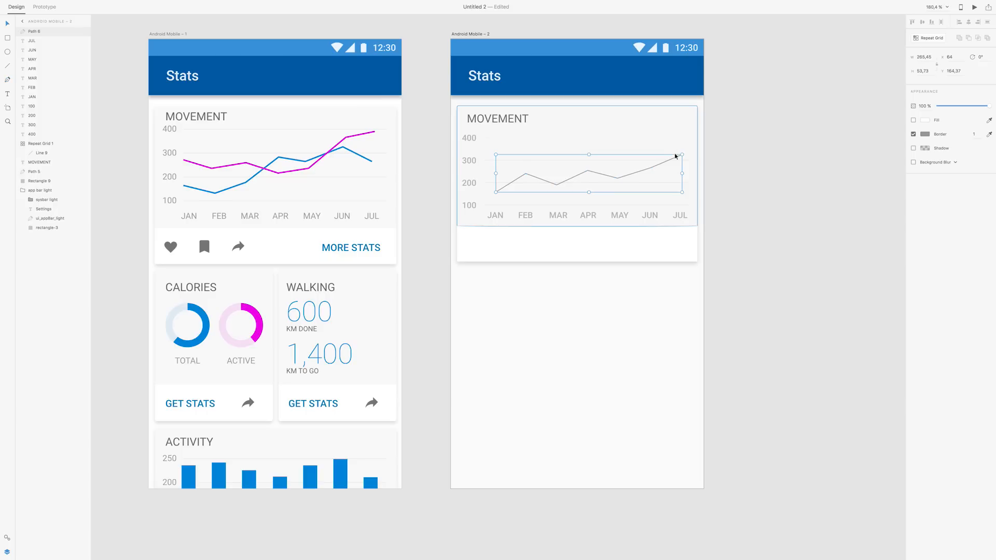
Draw a second seven-point Pen path from JAN to JUL, dipping at FEB, peaking at MAY and ending between 200 and 300
key(p)
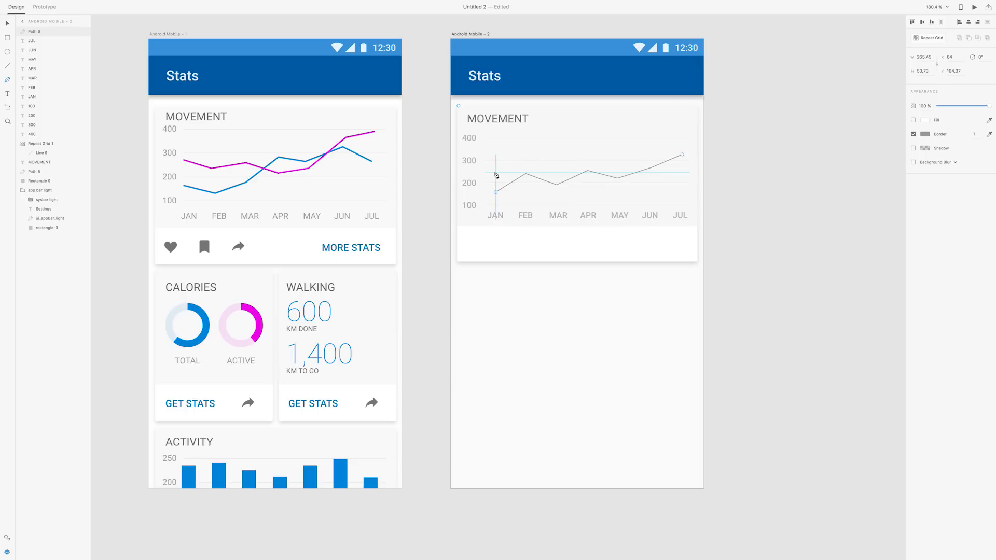
click(496, 174)
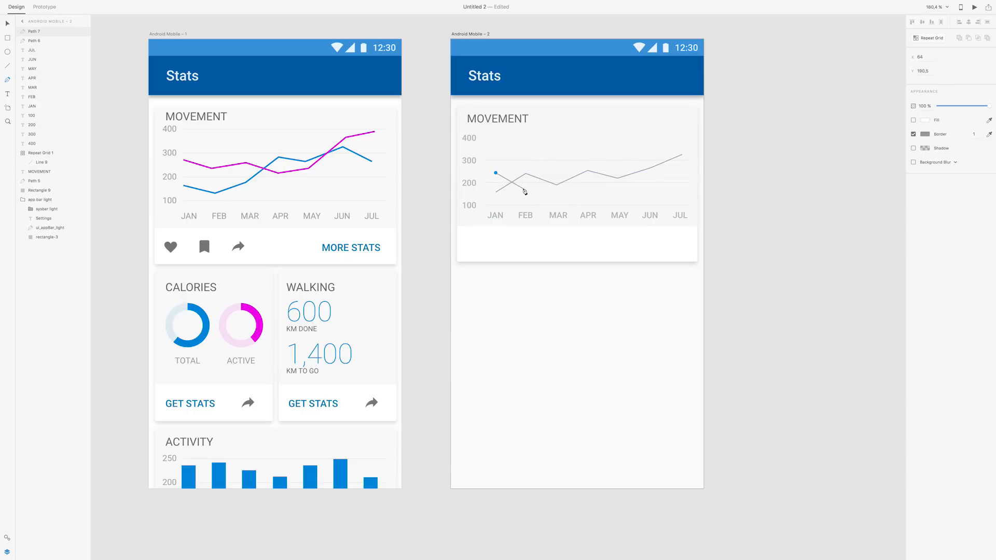
click(525, 197)
click(560, 173)
click(591, 163)
click(621, 155)
click(649, 179)
click(679, 171)
key(Escape)
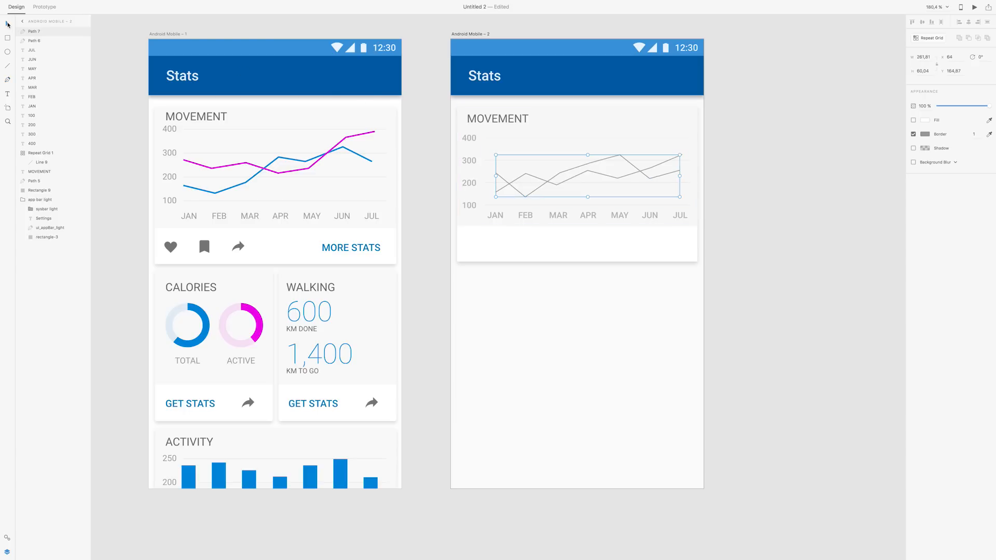
click(727, 138)
Give the first chart path a bright blue border with a width of 2
click(675, 159)
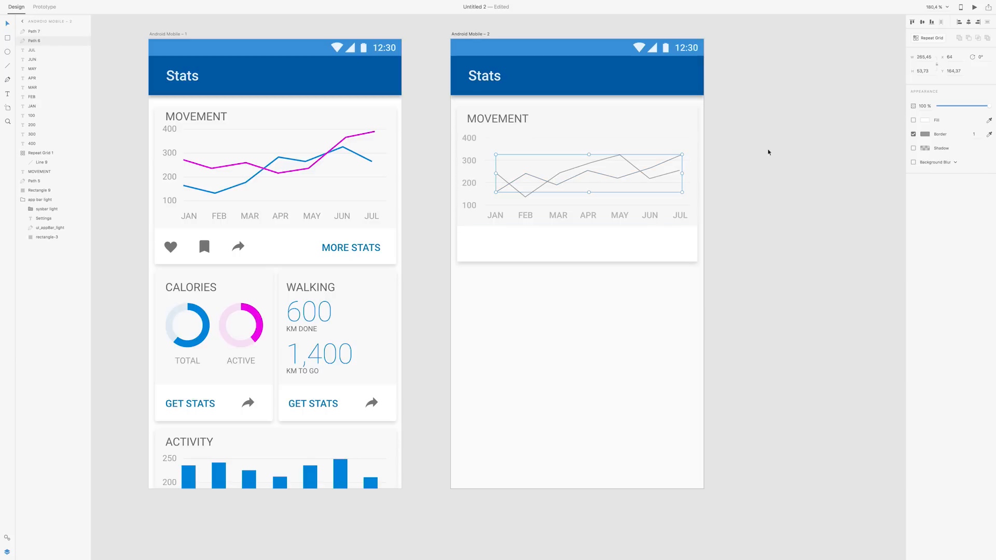
click(926, 133)
drag(881, 118, 885, 89)
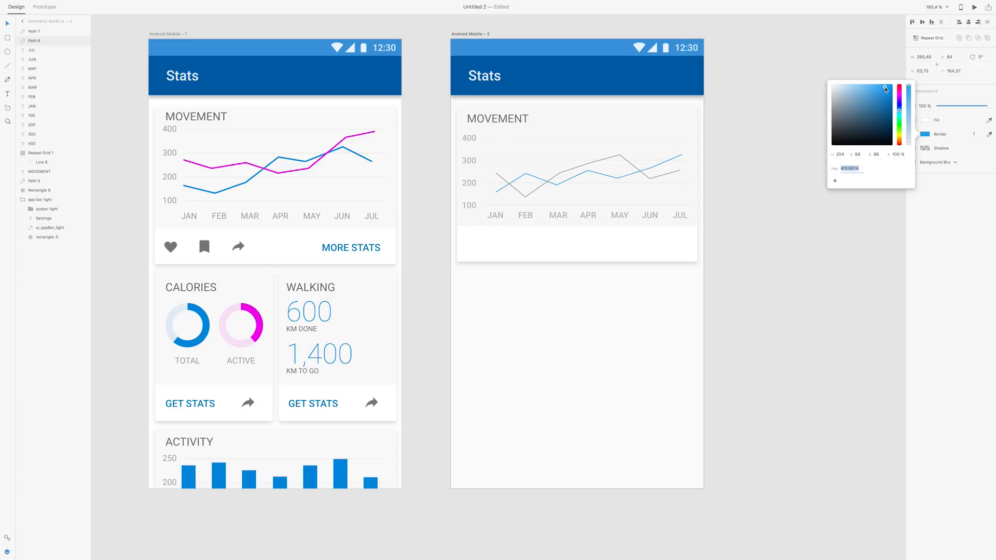
click(957, 138)
key(Return)
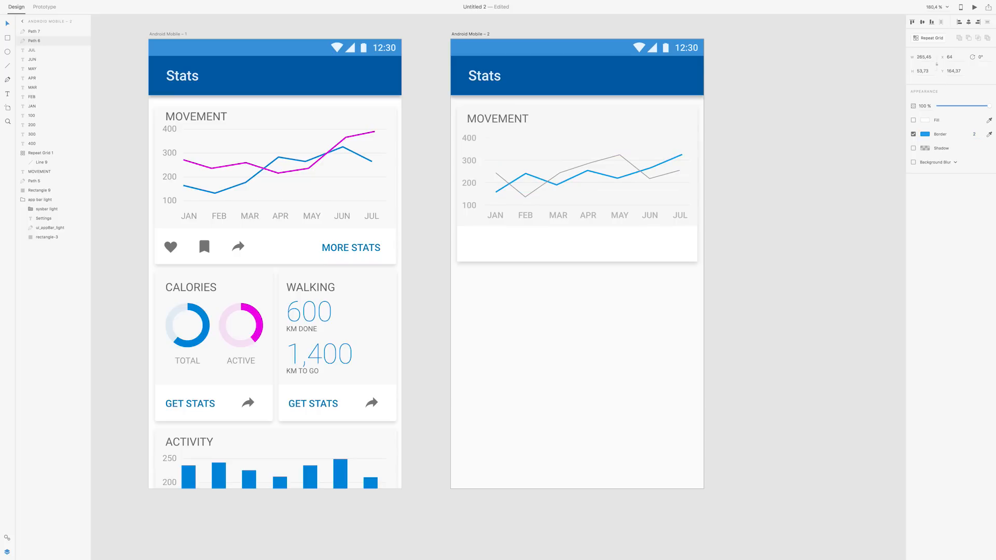
Give the second chart path a magenta border with a width of 2
click(658, 179)
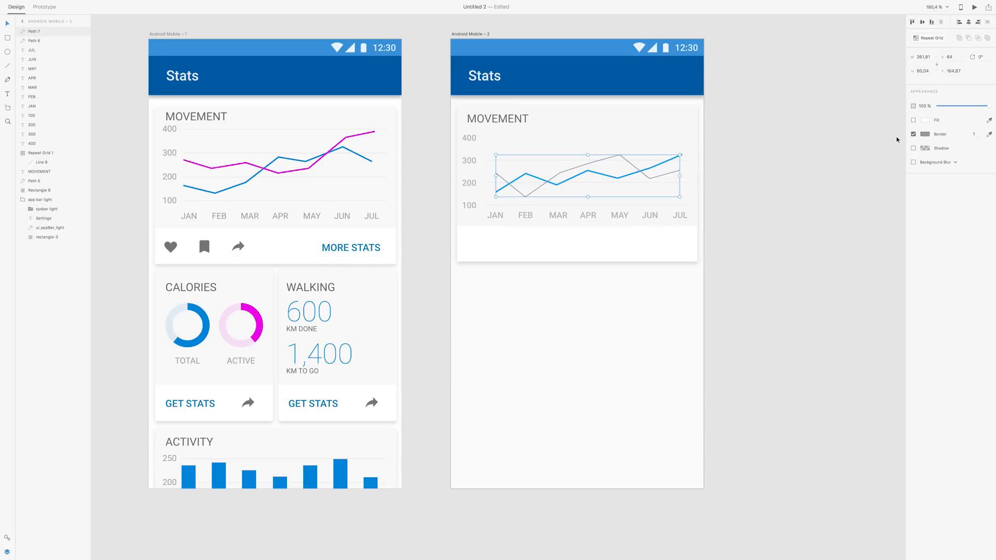
click(924, 134)
mouse_move(900, 107)
mouse_down()
mouse_move(902, 95)
mouse_move(884, 87)
mouse_up()
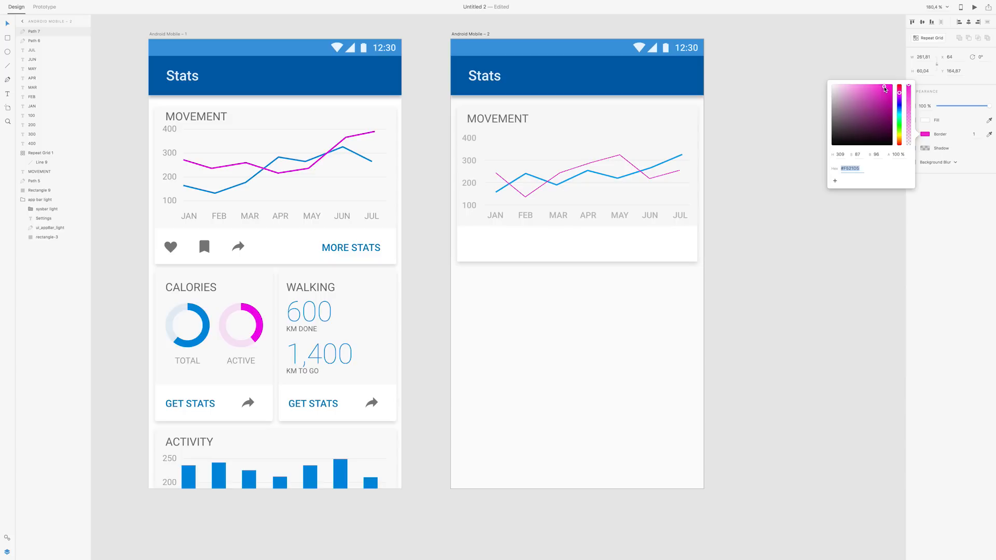
click(974, 135)
key(Return)
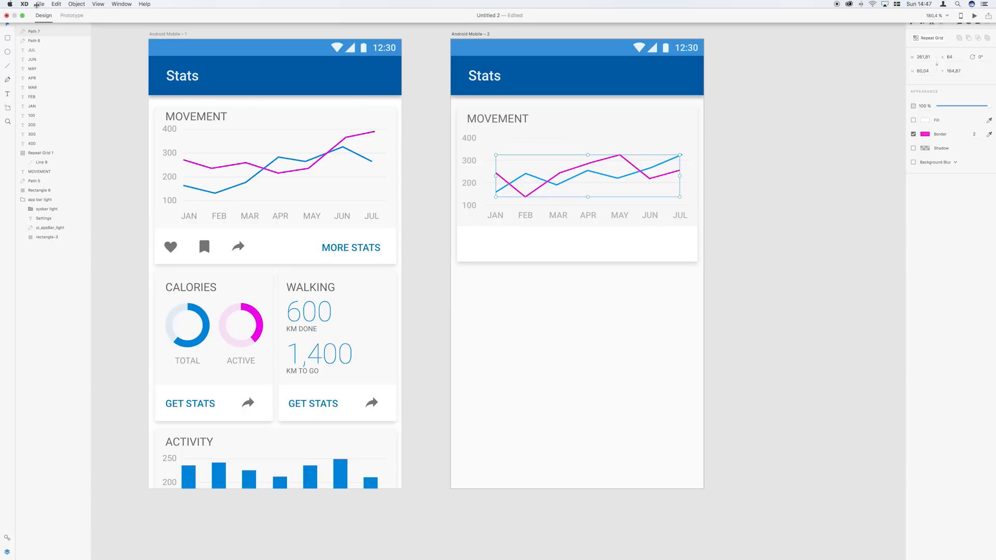
click(39, 4)
mouse_move(72, 37)
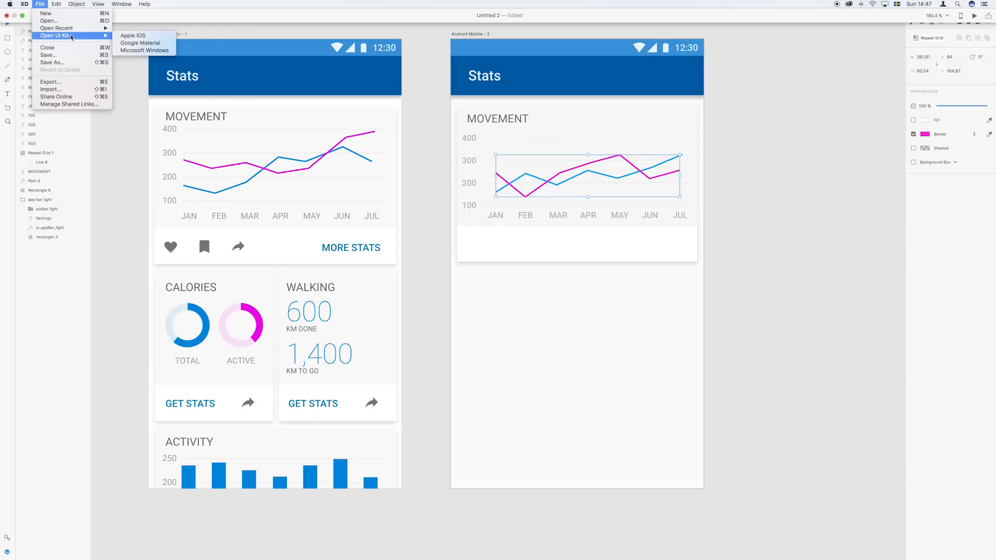
click(144, 224)
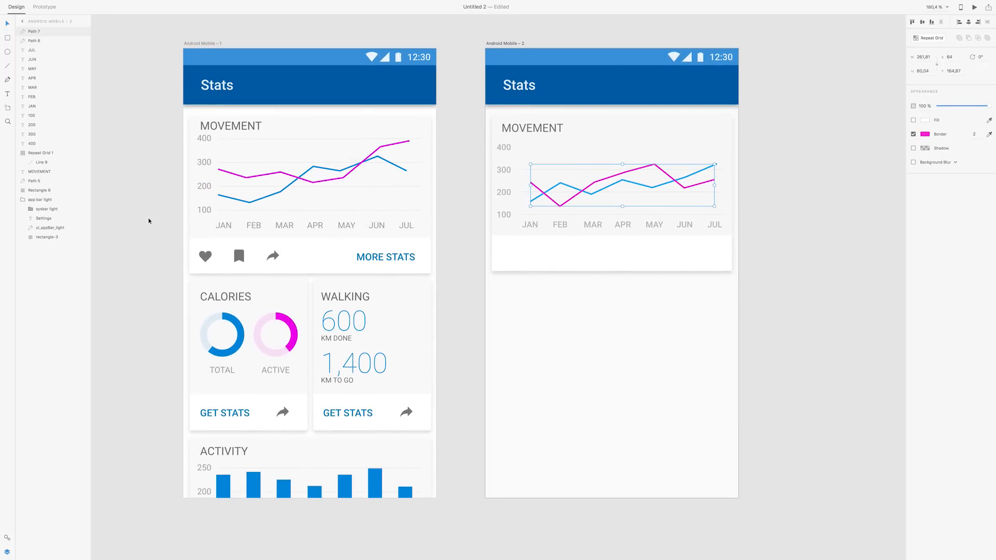
Copy the heart, bookmark and share icons from the first artboard's MOVEMENT card into the second artboard's card action row
double_click(205, 256)
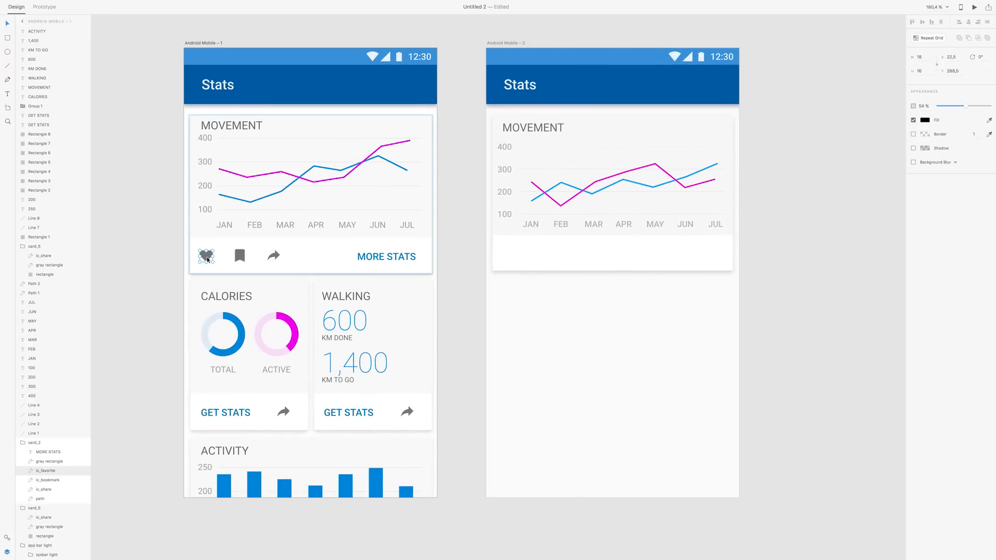
shift+click(240, 255)
shift+click(276, 256)
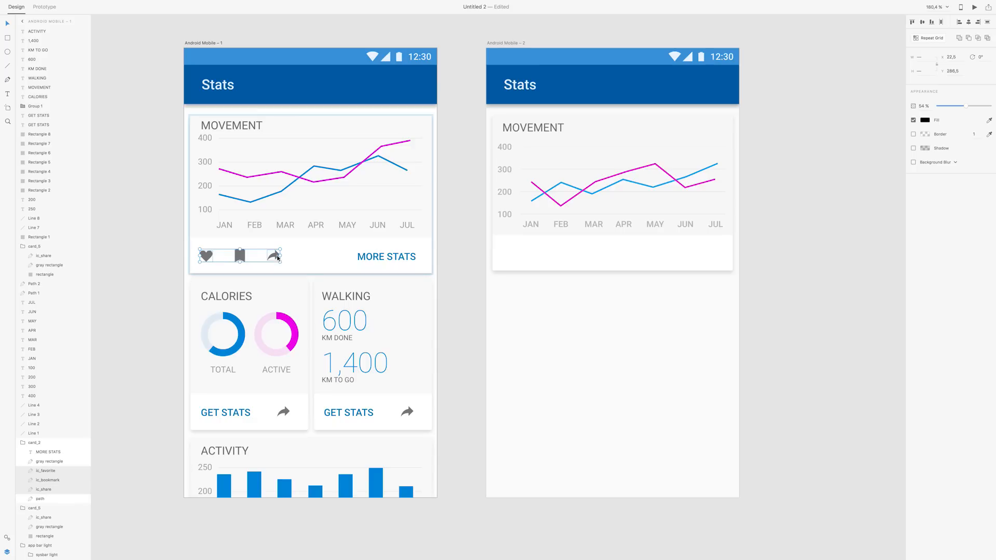
click(515, 42)
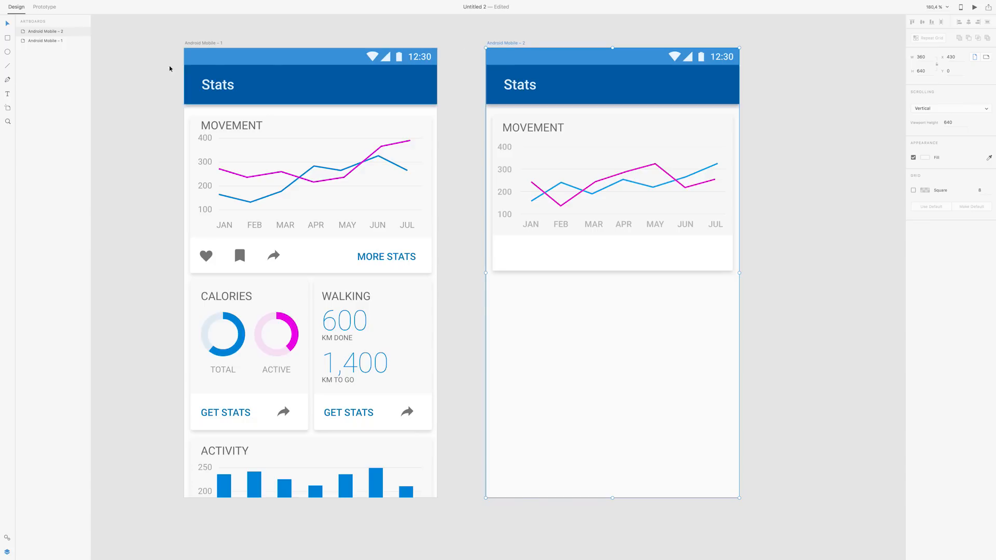
scroll(457, 88, up, 1)
key(ctrl+v)
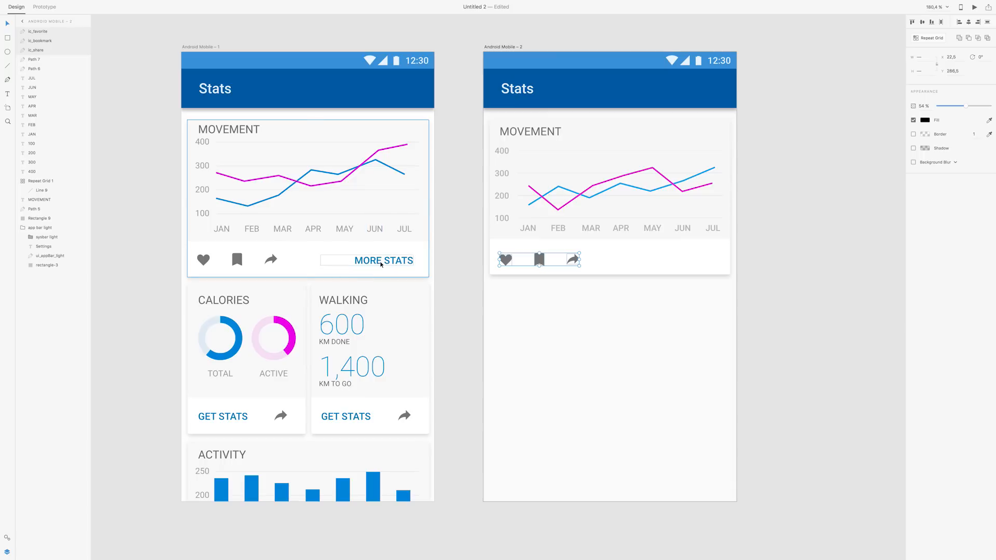
Add the text MORE STATS in the action row of the second artboard's MOVEMENT card
double_click(381, 263)
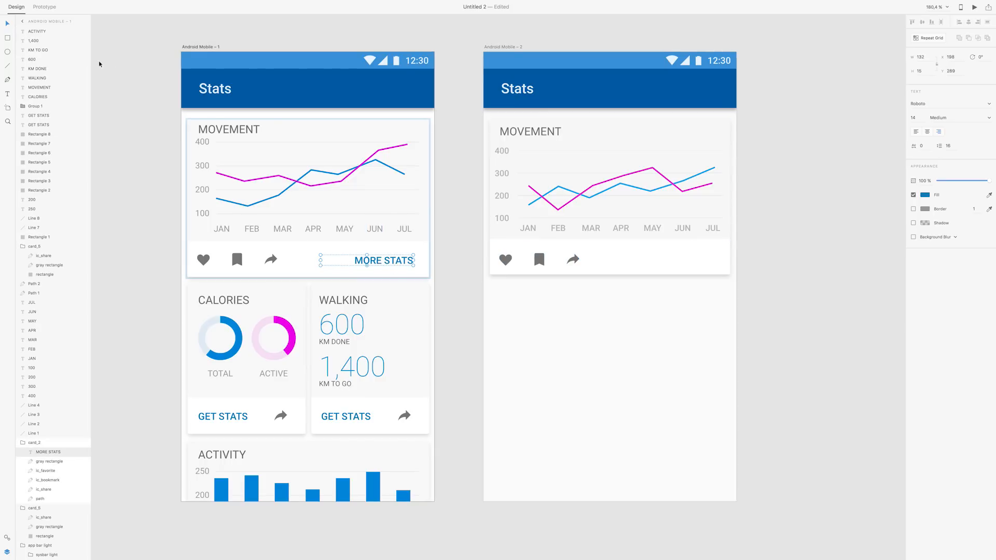
key(Escape)
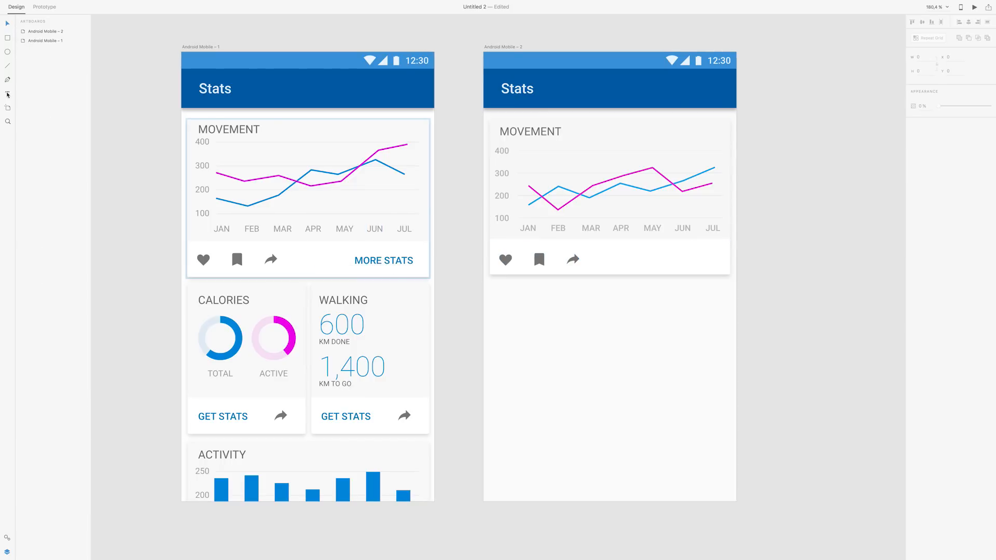
click(655, 259)
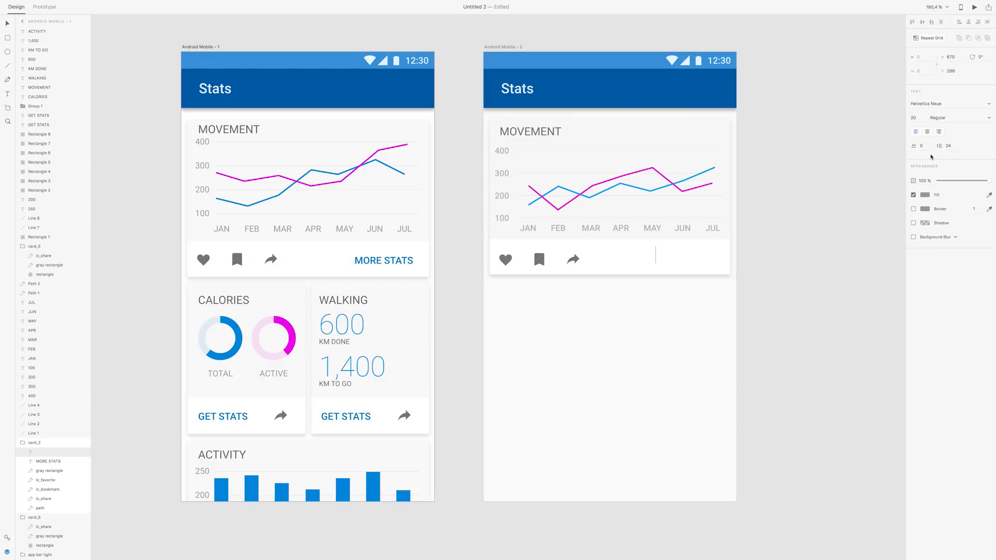
text(MORE STATS)
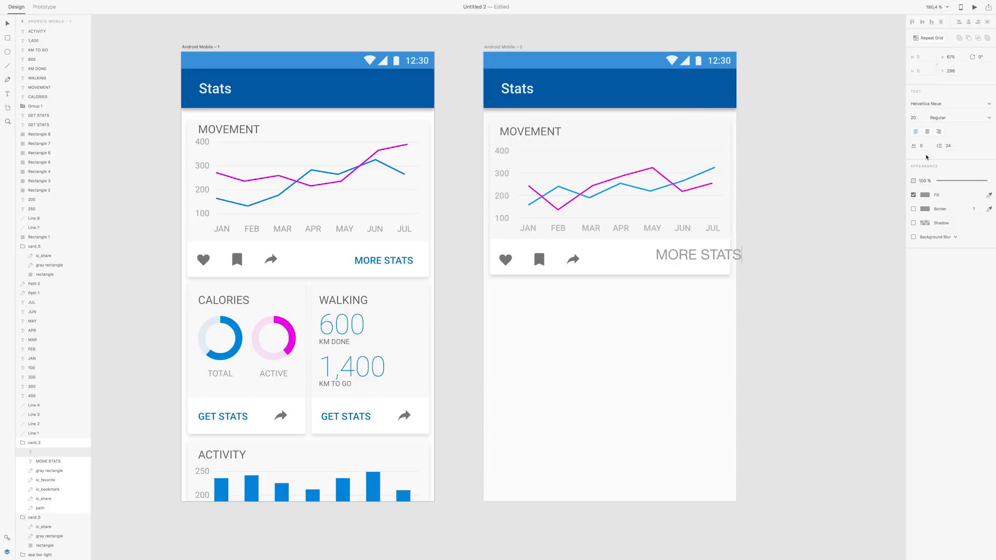
Set the new MORE STATS text to Roboto Medium at size 14
key(ctrl+a)
click(922, 119)
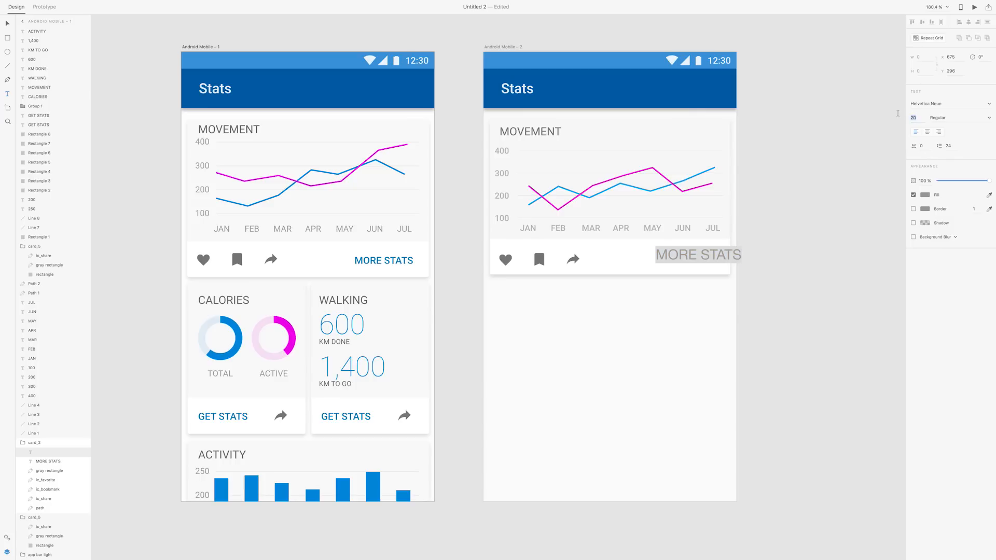
key(Return)
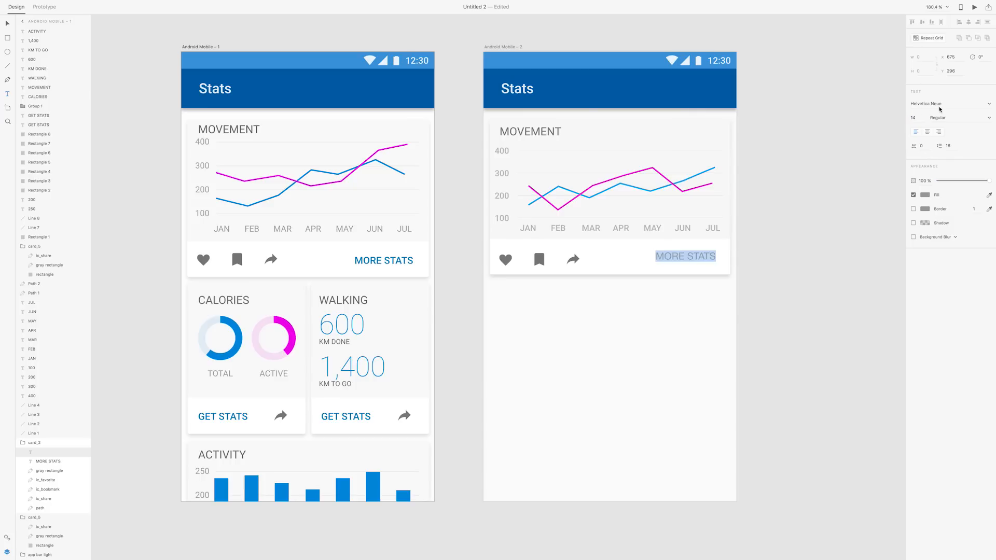
click(990, 118)
click(940, 107)
click(941, 105)
text(Roboto)
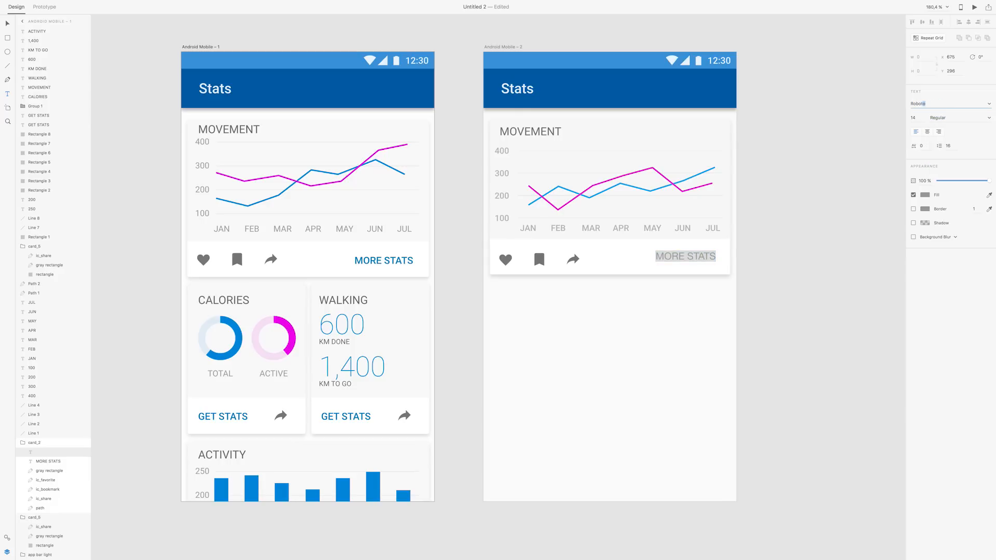
key(Return)
click(987, 119)
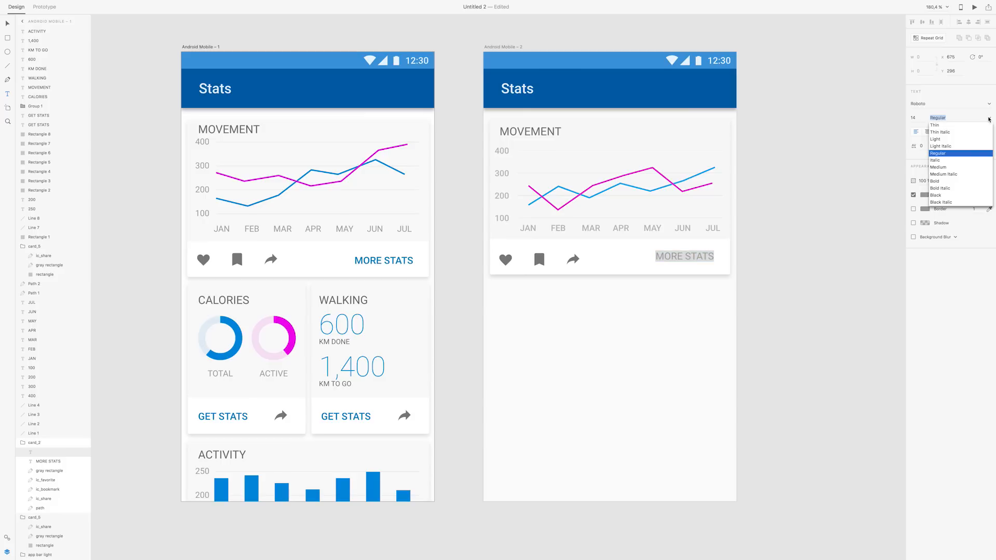
click(938, 167)
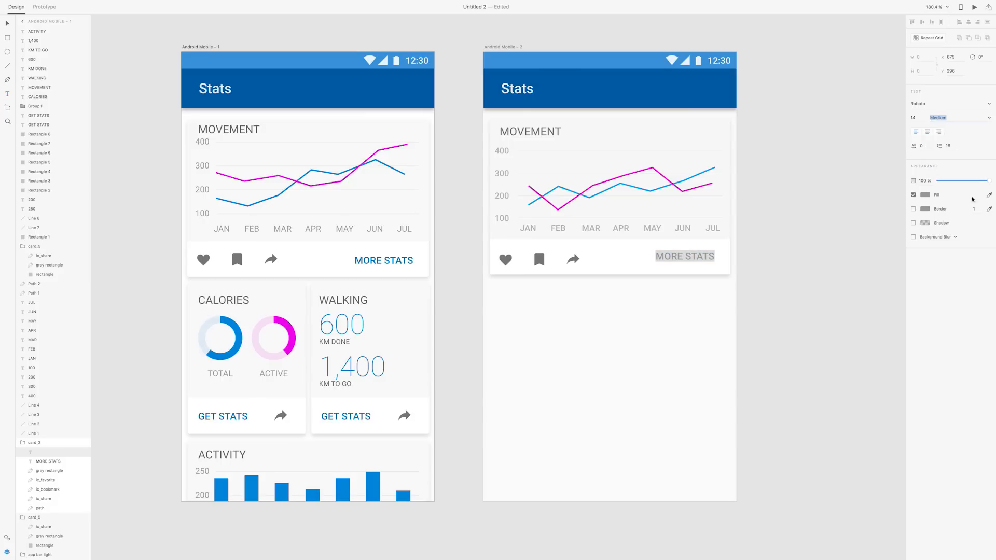
Fill the MORE STATS text with dark blue (HSB 204, 100, 72) and shift it slightly down to the icons' level
click(925, 195)
drag(885, 168, 894, 164)
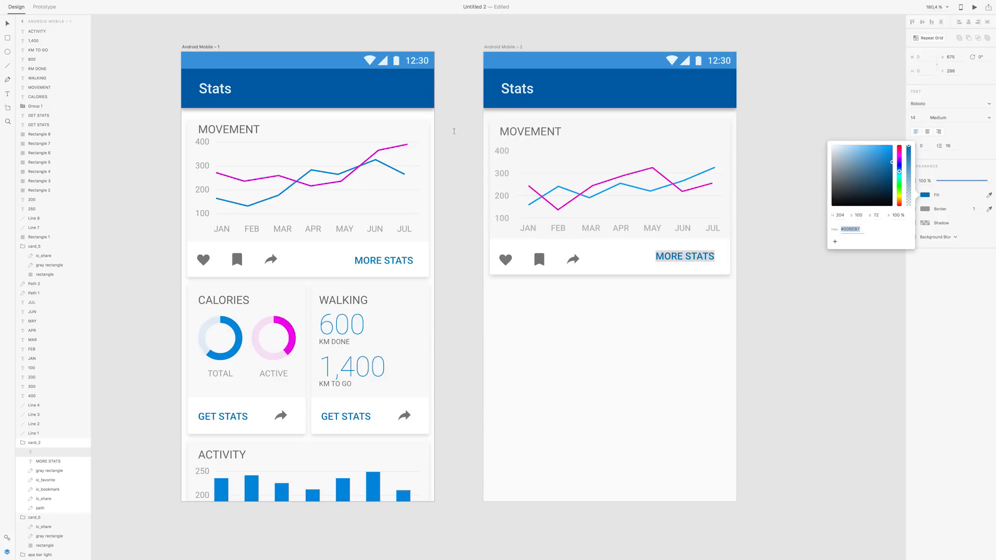
click(7, 24)
drag(619, 281, 620, 284)
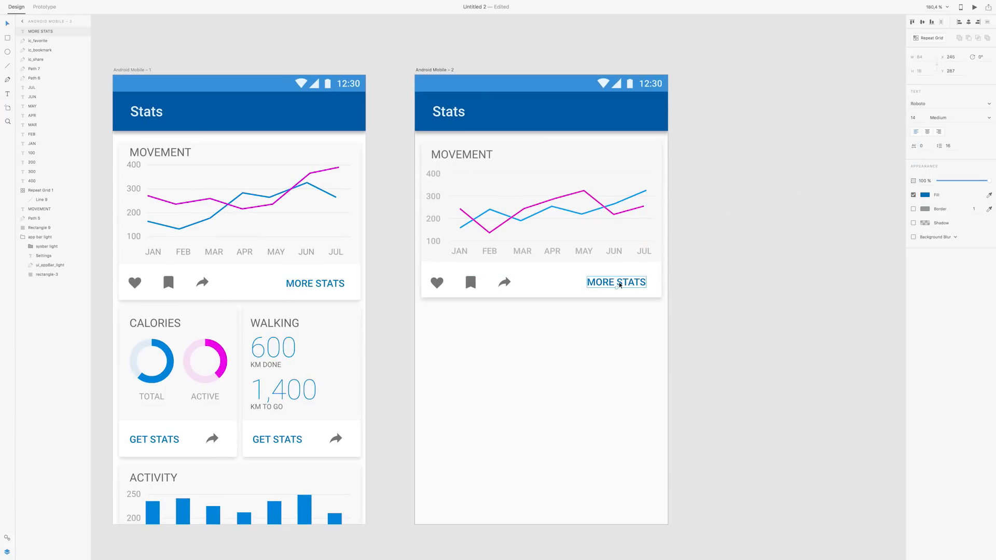
Move the second artboard's heart, bookmark and share icons up together to Y 280.5 in the action row
click(715, 284)
scroll(717, 286, left, 2)
click(457, 284)
shift+click(492, 282)
shift+click(527, 282)
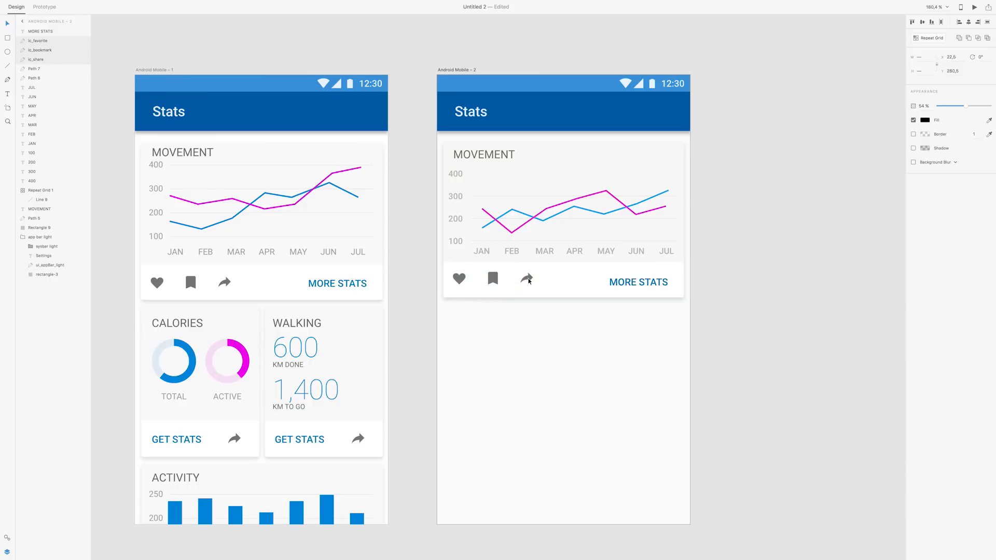
Move the second artboard's MORE STATS label up slightly so it lines up with the three icons
double_click(622, 283)
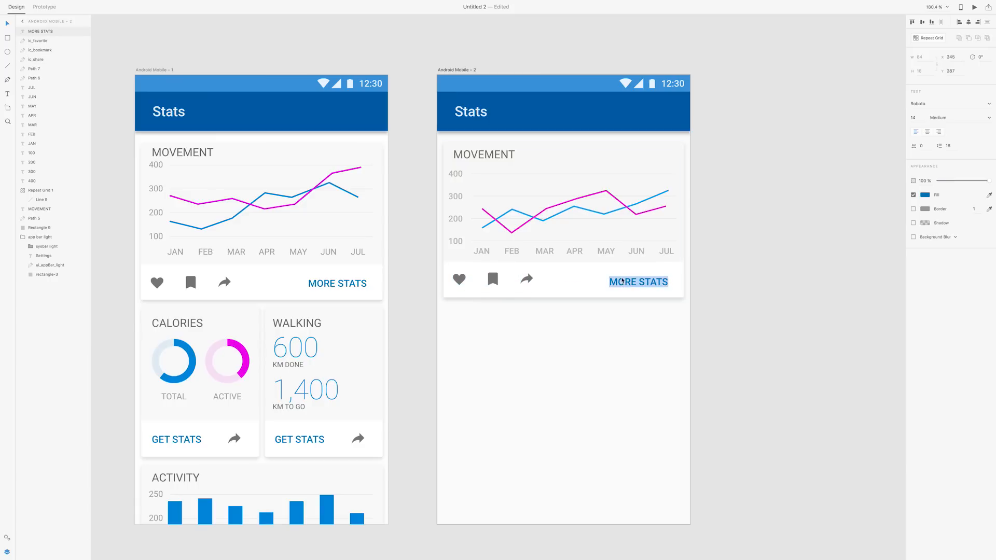
key(Escape)
drag(656, 285, 656, 281)
click(736, 291)
Draw a borderless 164 by 215 rectangle below the MOVEMENT card on the second artboard, at X 9, Y 328
scroll(623, 260, down, 2)
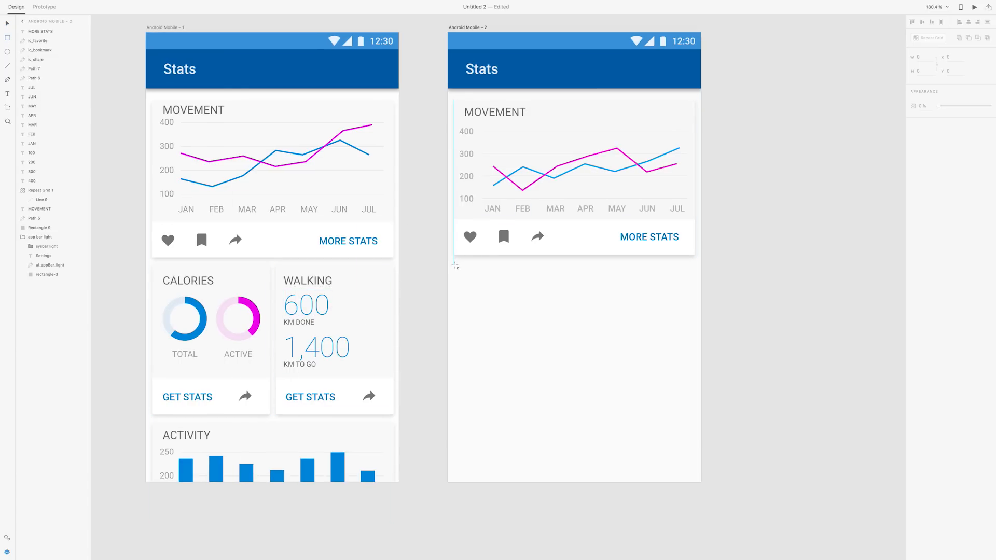
mouse_move(454, 264)
mouse_down()
mouse_move(562, 382)
mouse_move(559, 407)
mouse_move(583, 407)
mouse_move(570, 414)
mouse_up()
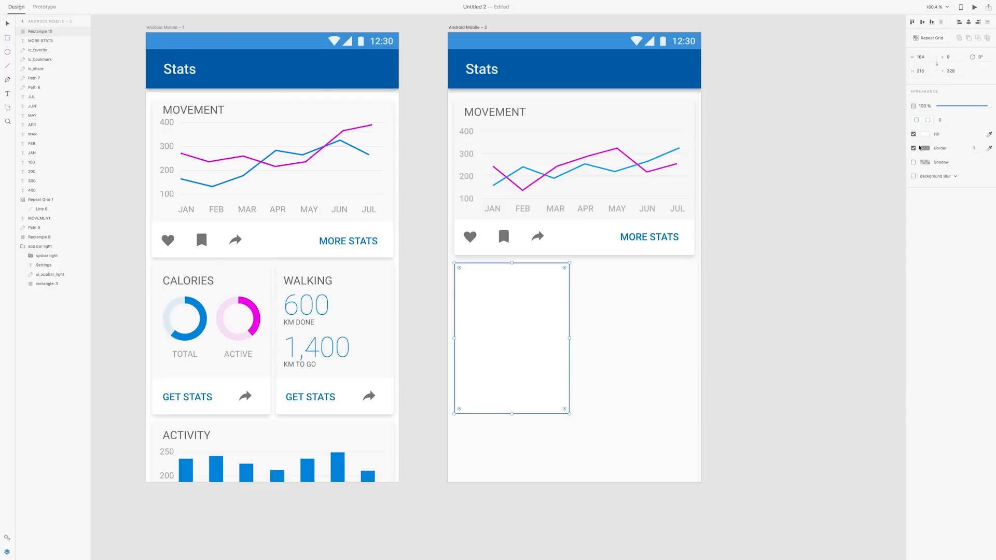
click(914, 149)
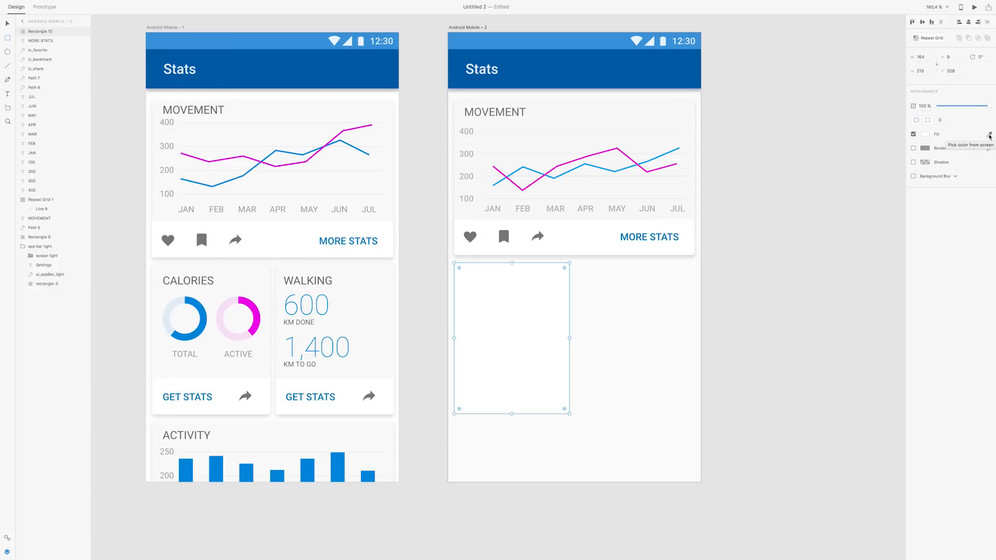
Give the new card rectangle a drop shadow and a white #FFFFFF fill
click(990, 135)
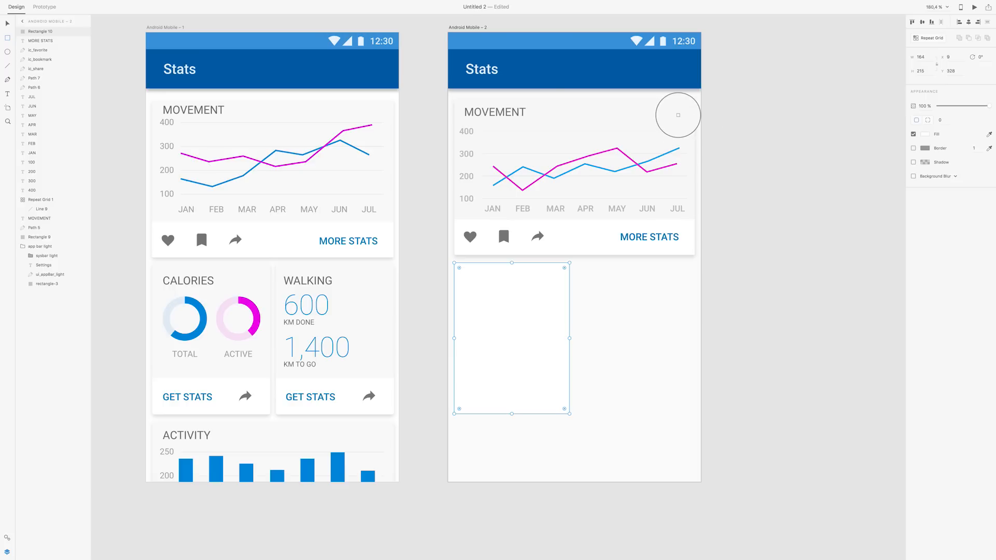
click(678, 114)
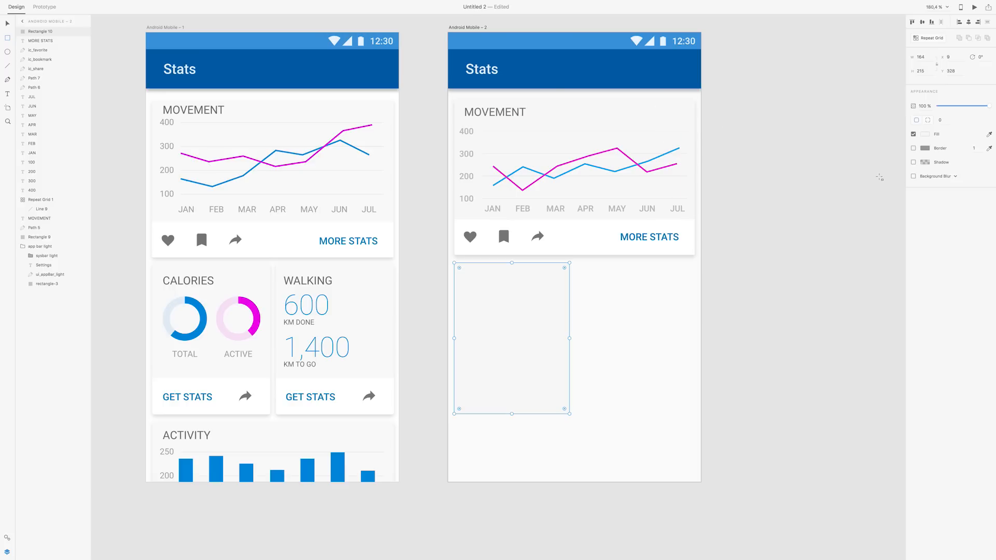
click(914, 162)
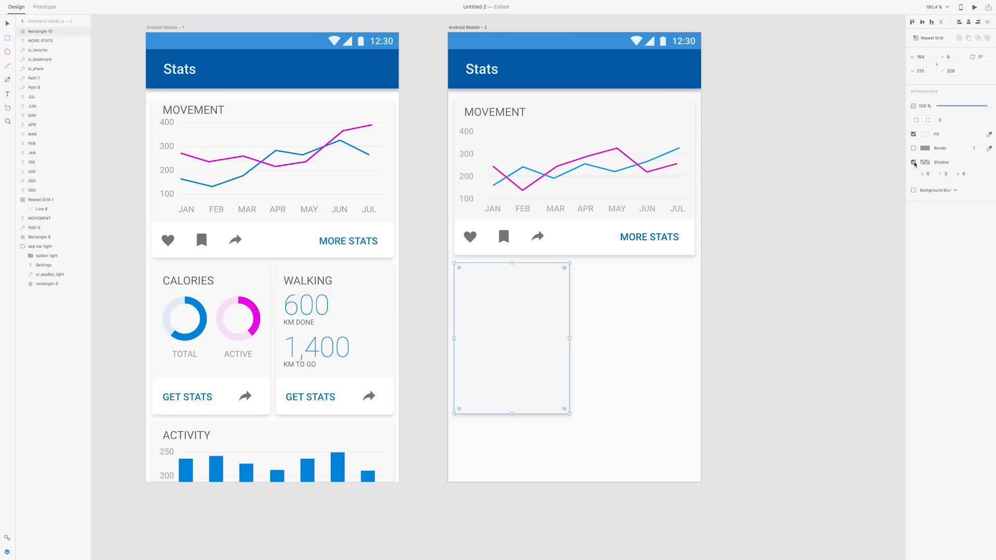
click(925, 136)
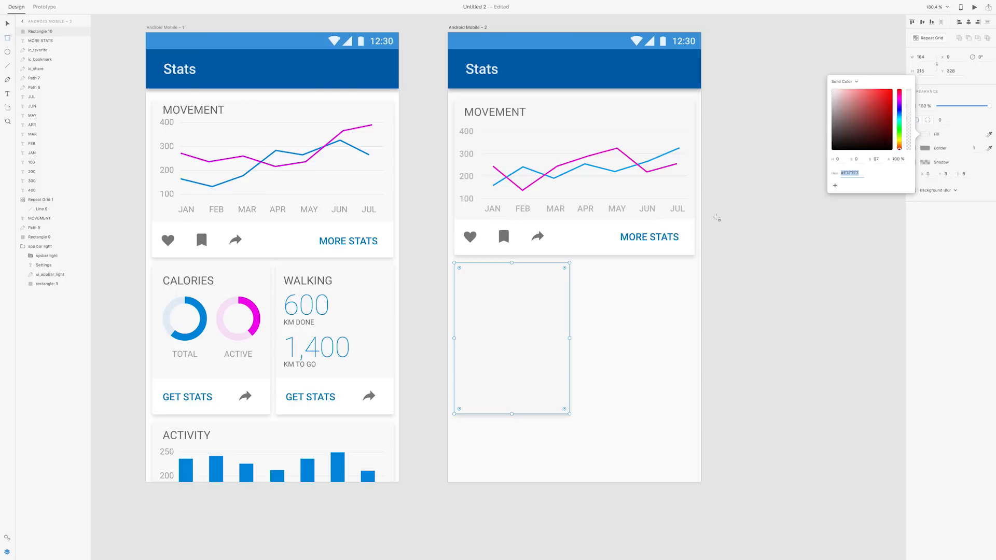
drag(836, 98, 823, 83)
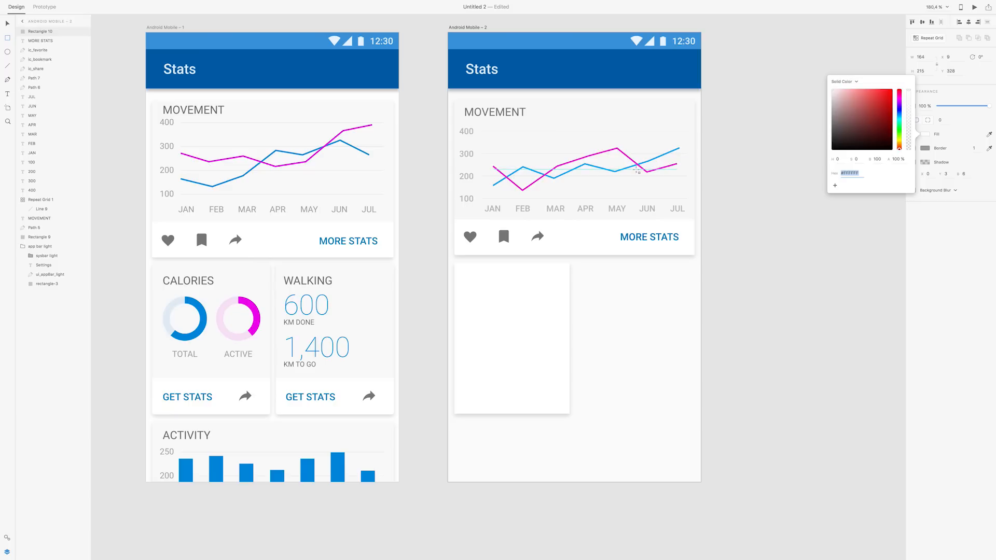
click(7, 24)
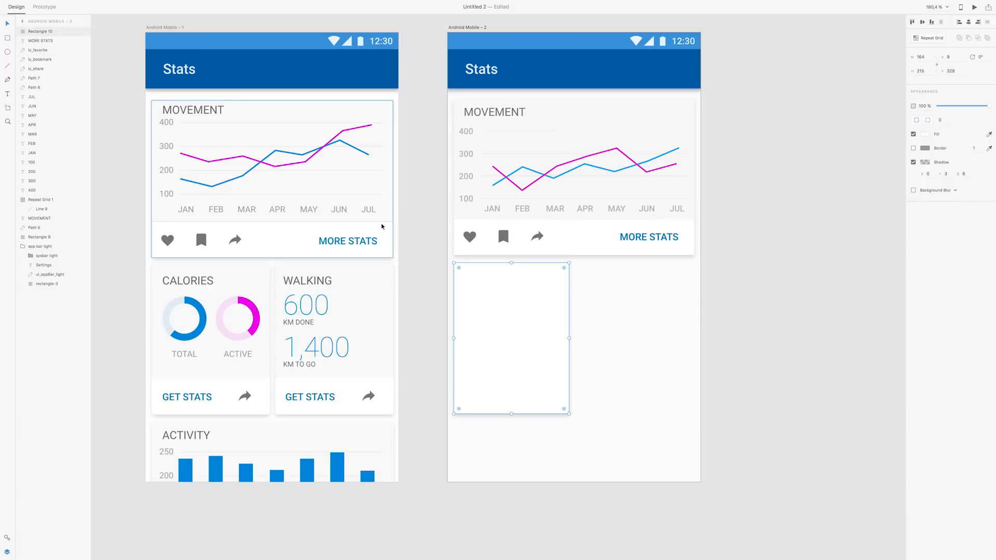
Duplicate the white card rectangle in place and shorten the copy from its lower edge to a height of 166
click(683, 297)
scroll(470, 308, up, 1)
click(470, 308)
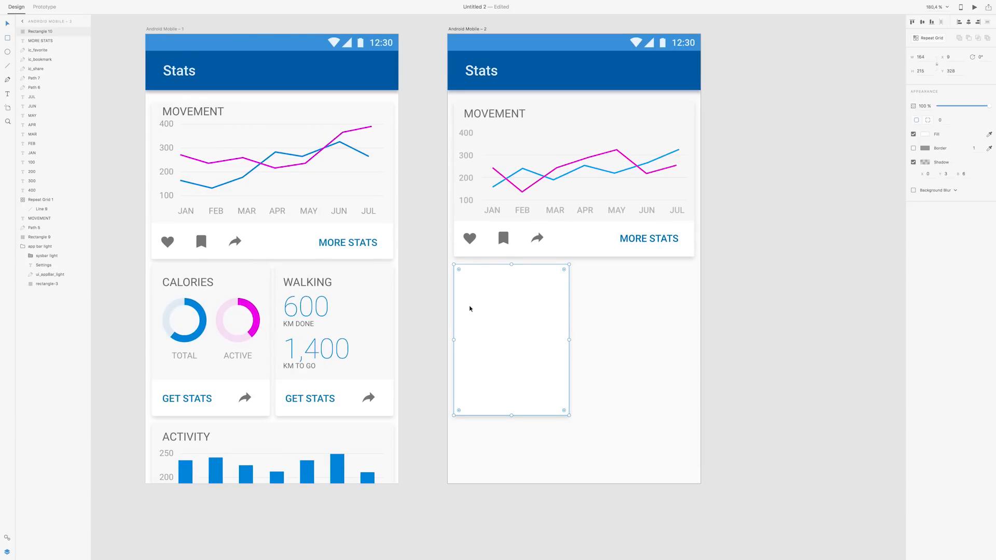
key(super+d)
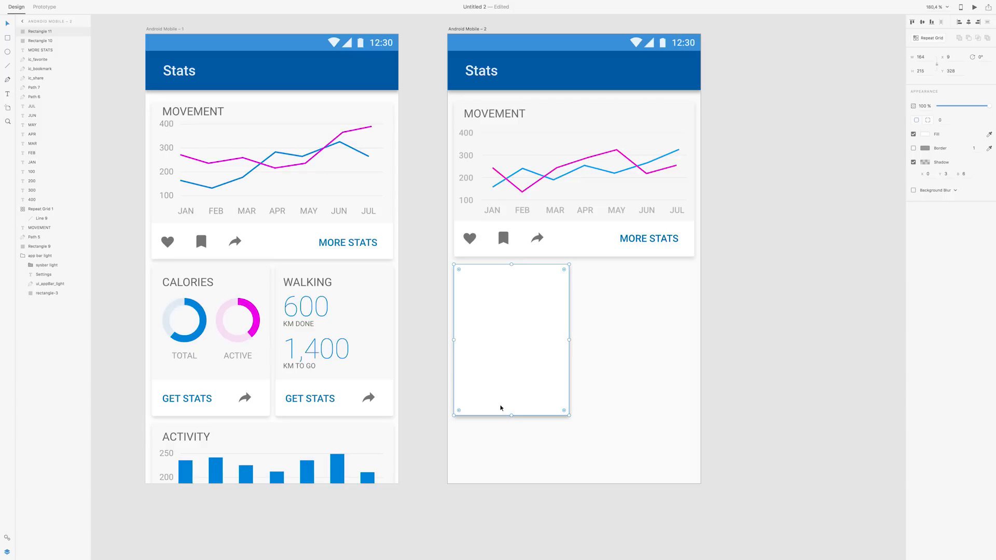
drag(511, 415, 511, 382)
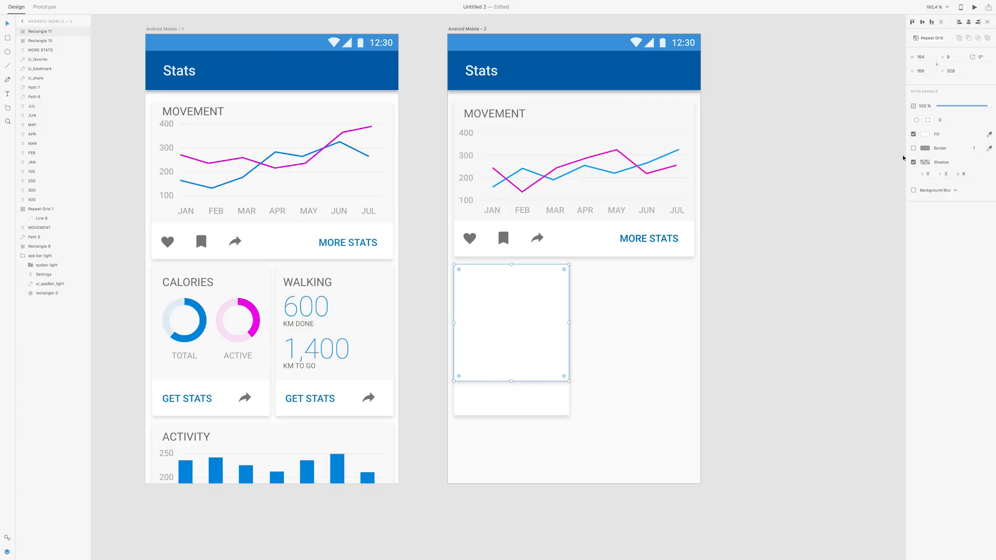
Remove the shorter rectangle's shadow and fill it with the light grey sampled from the MOVEMENT card's background
click(914, 162)
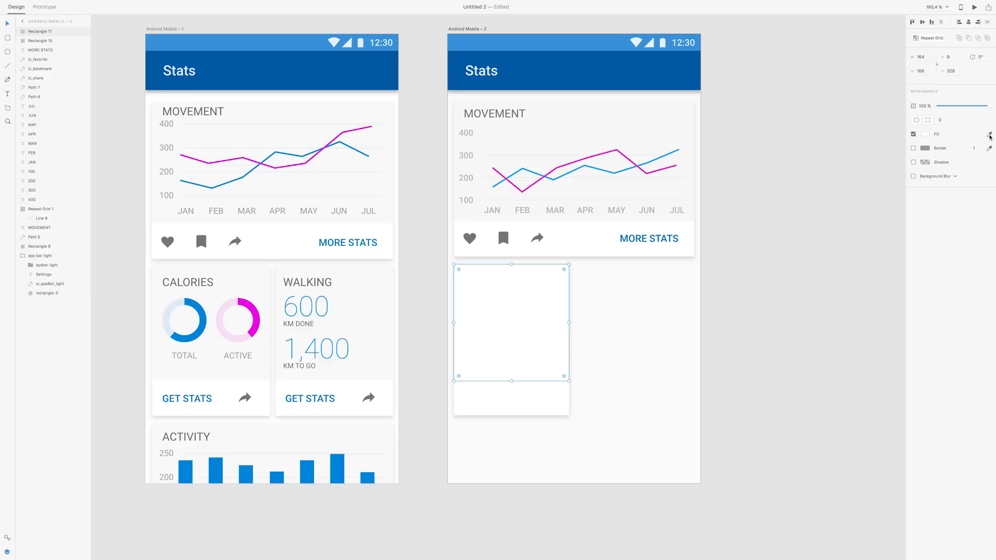
click(642, 136)
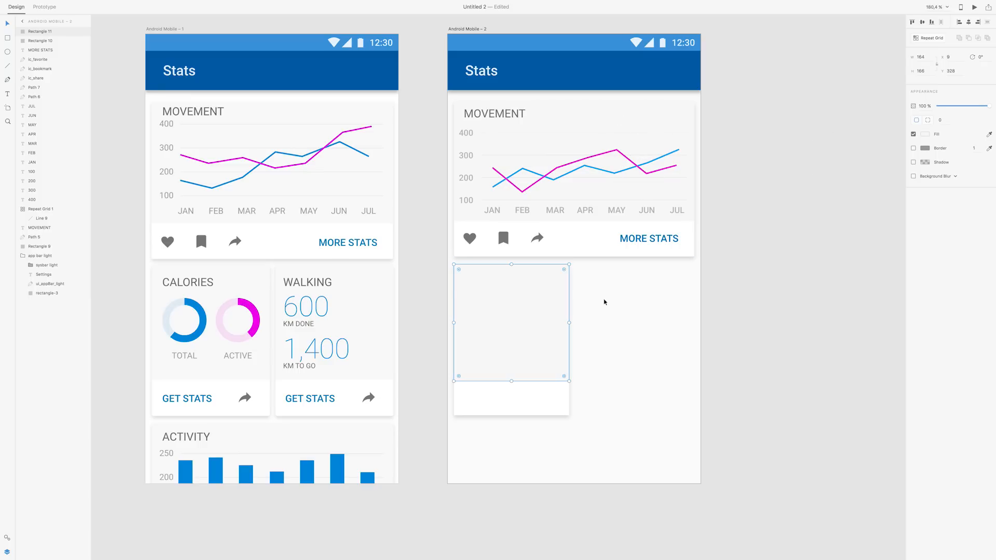
double_click(524, 371)
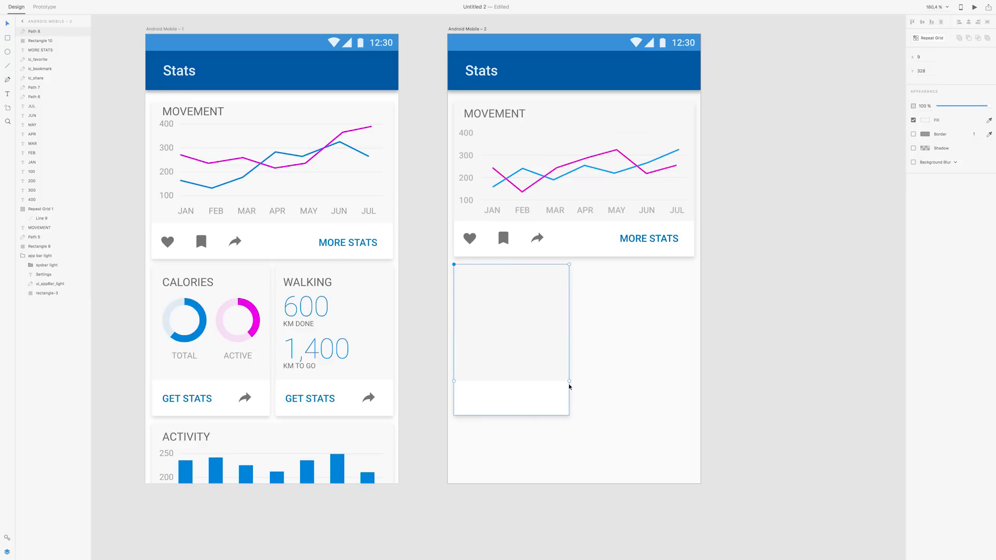
key(ctrl+z)
click(539, 403)
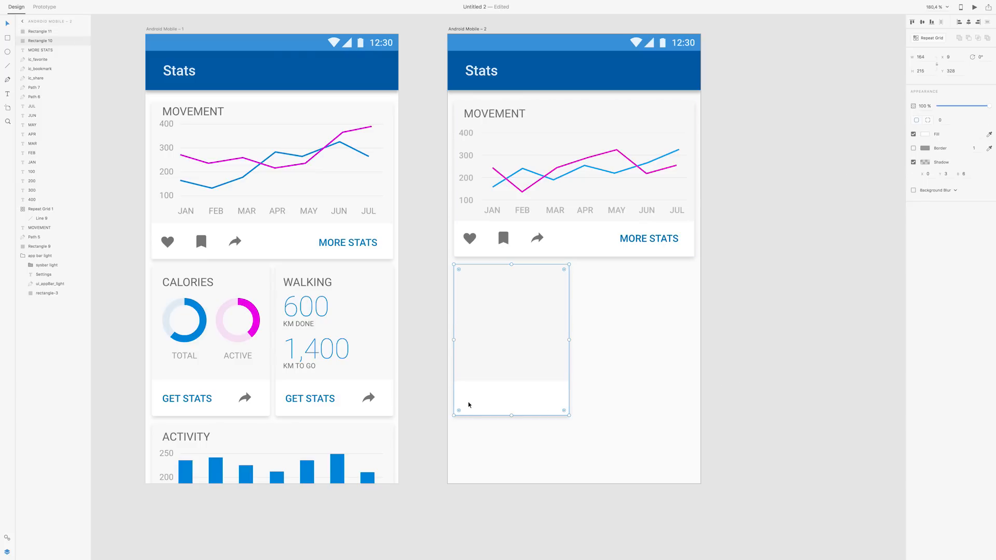
Round the corners of both the white card rectangle and the grey rectangle with a radius of 2
click(939, 120)
text(2)
click(717, 280)
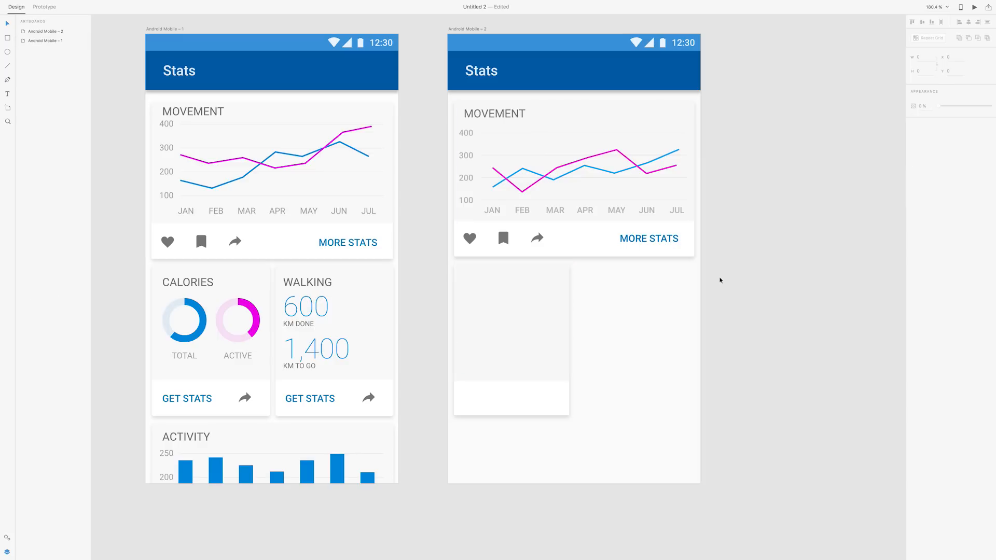
click(550, 317)
click(936, 121)
text(2)
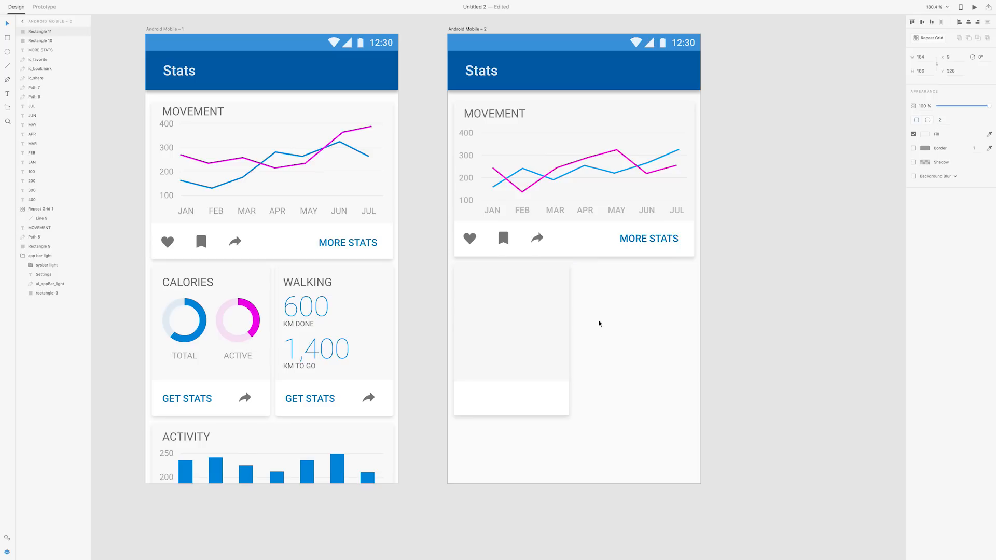
Square off the grey rectangle's two lower corners by removing the extra rounding anchor points from its path
double_click(525, 329)
click(568, 381)
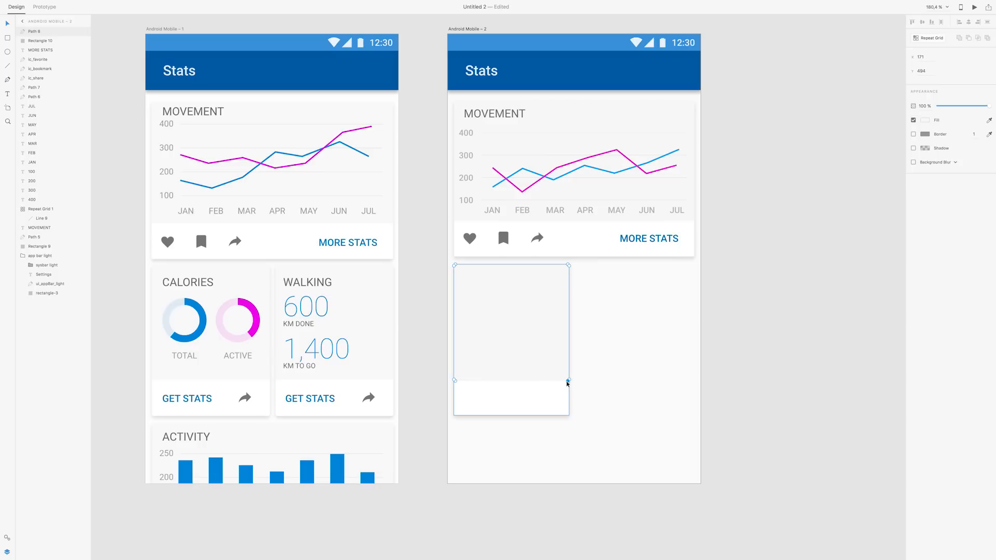
shift+click(455, 381)
click(455, 381)
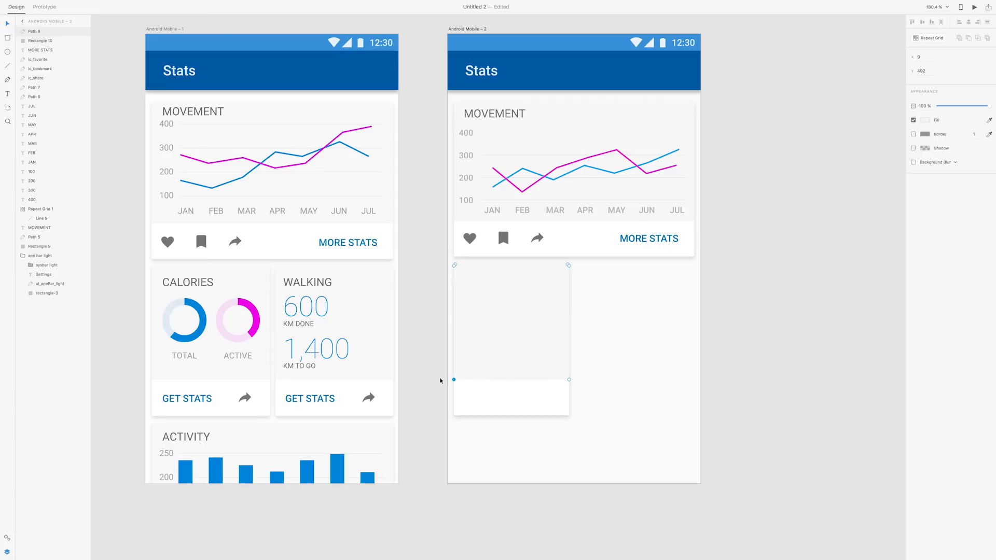
click(773, 373)
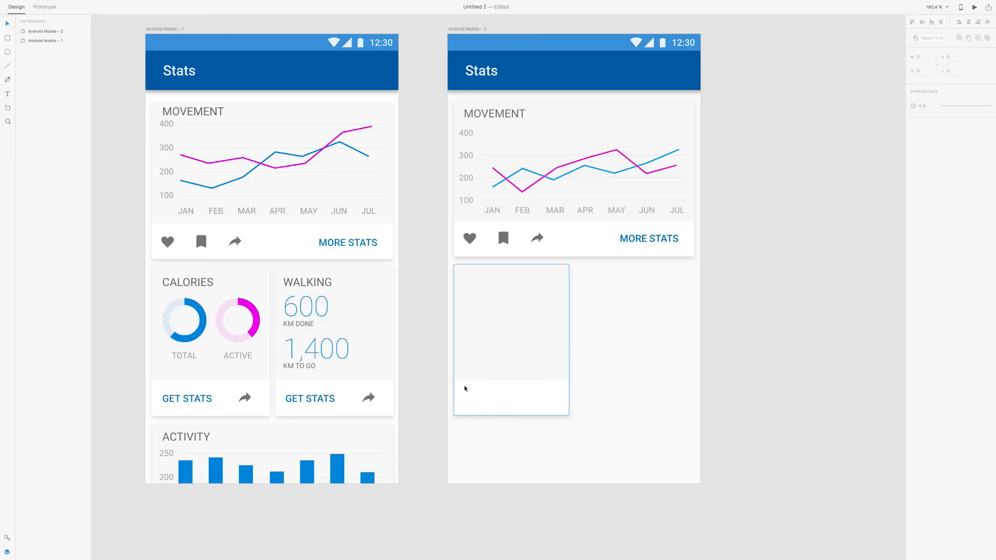
Copy the MOVEMENT card's share icon into the white footer of the new card, at X 140.5, Y 511.5
double_click(537, 238)
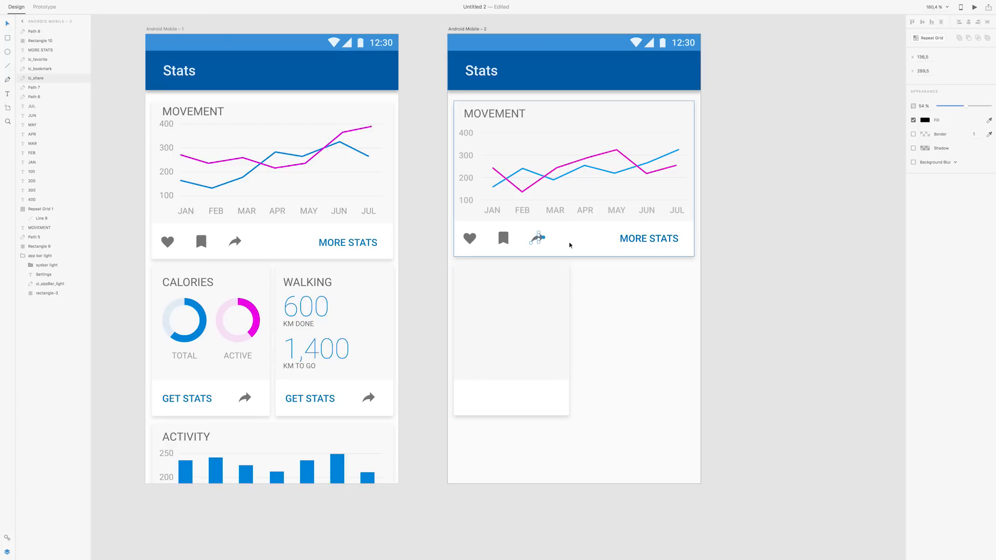
click(704, 287)
click(536, 240)
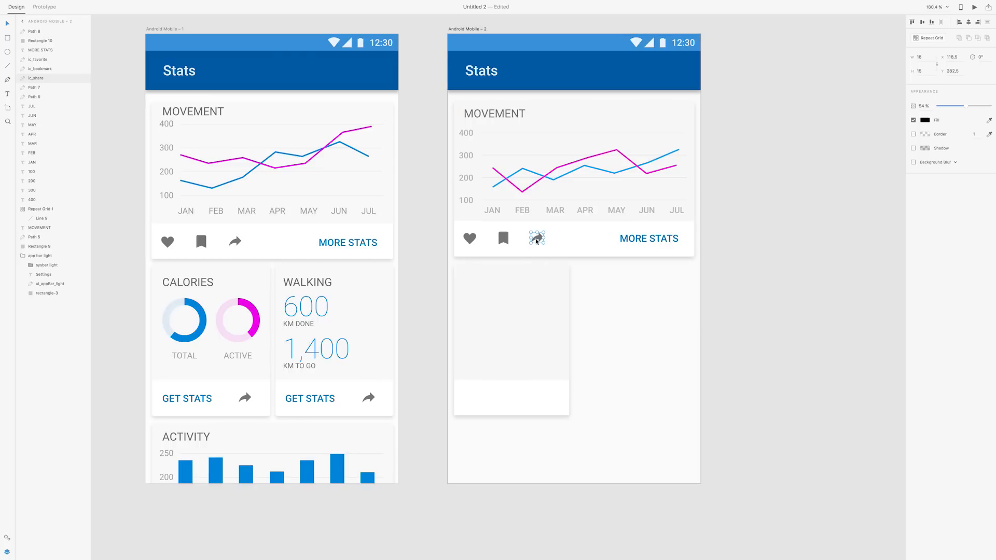
drag(536, 240, 554, 400)
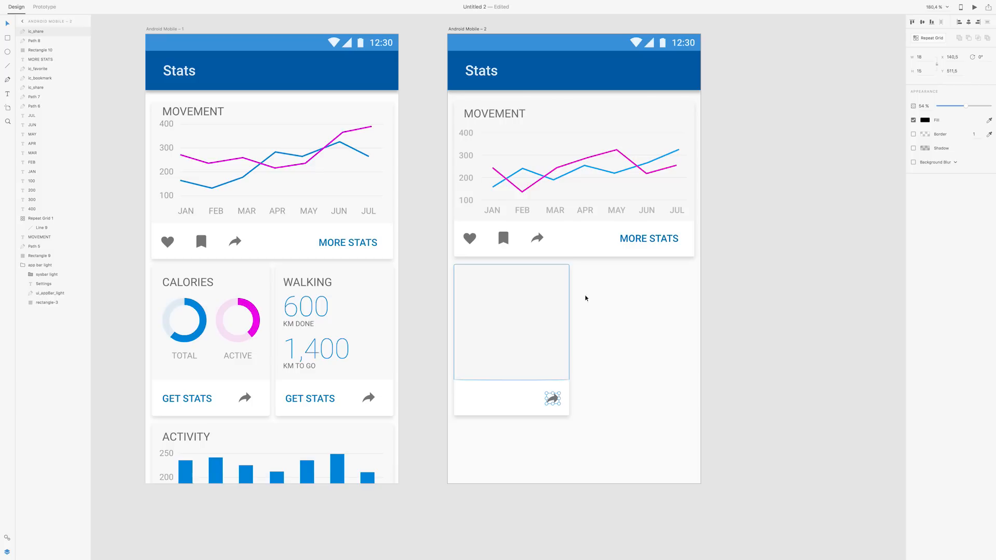
Copy the MORE STATS label to the left of the new card's footer and change its text to GET STATS
click(655, 241)
drag(655, 241, 450, 399)
double_click(497, 402)
text(GET STATS)
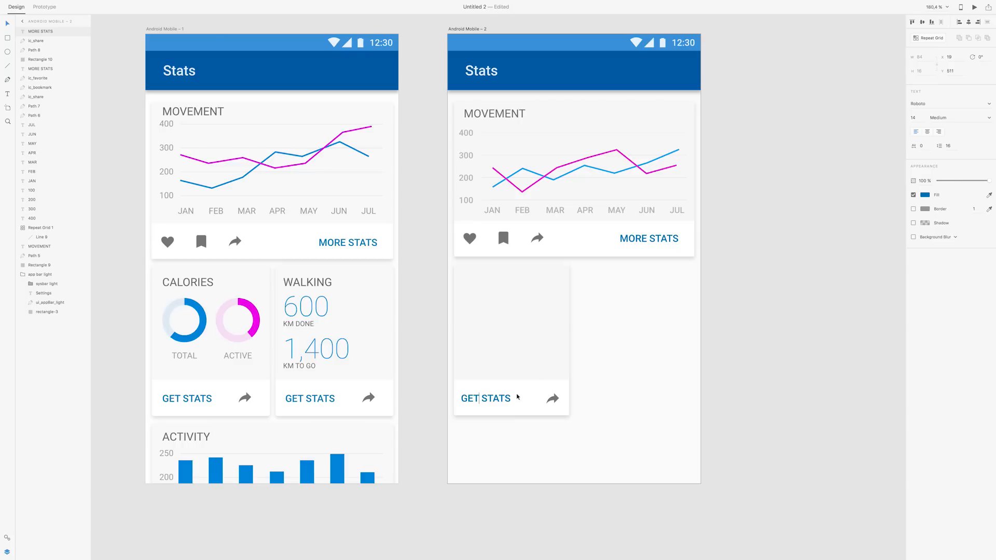
click(703, 381)
click(596, 411)
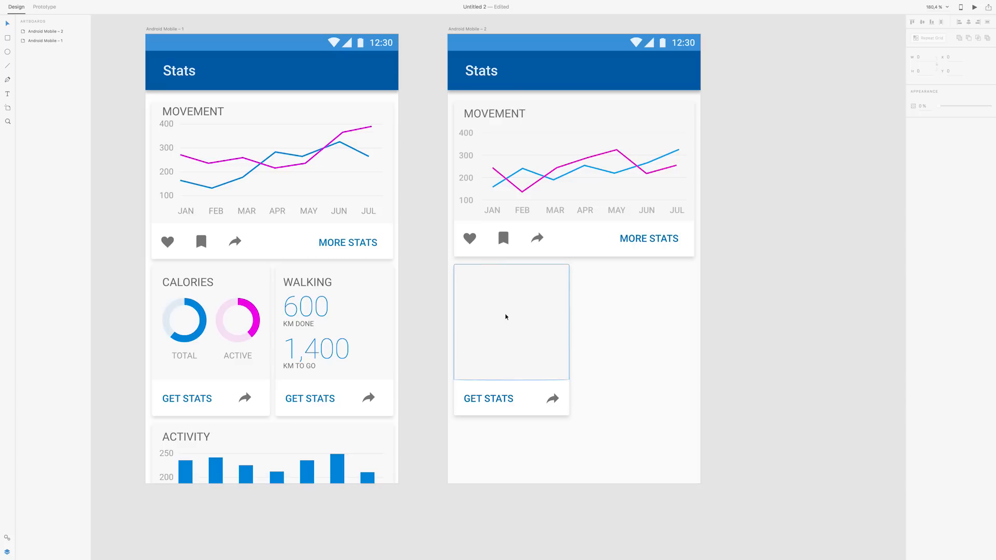
Duplicate the whole new card beside the original, lining up its right edge with the MOVEMENT card
drag(442, 266, 593, 439)
key(super+r)
drag(570, 340, 629, 367)
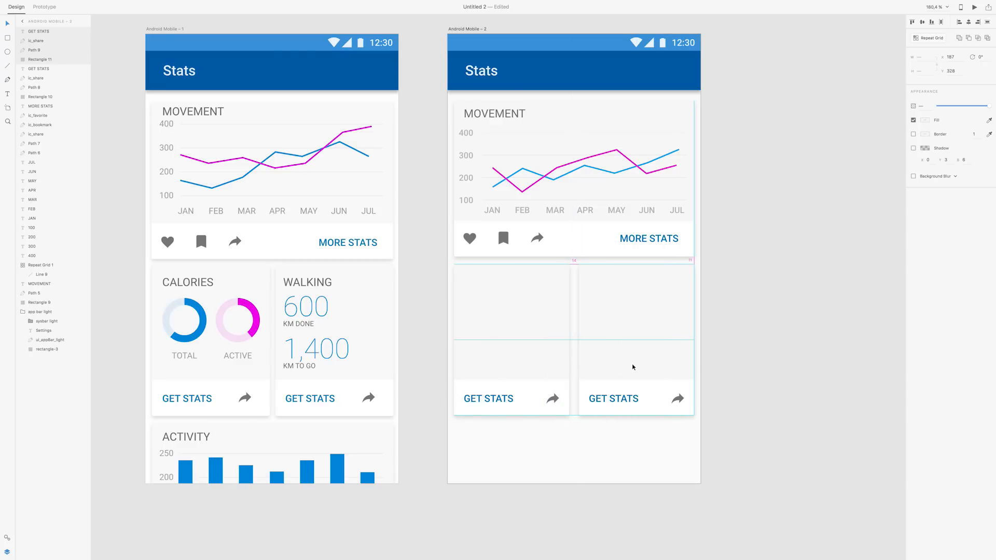
click(831, 376)
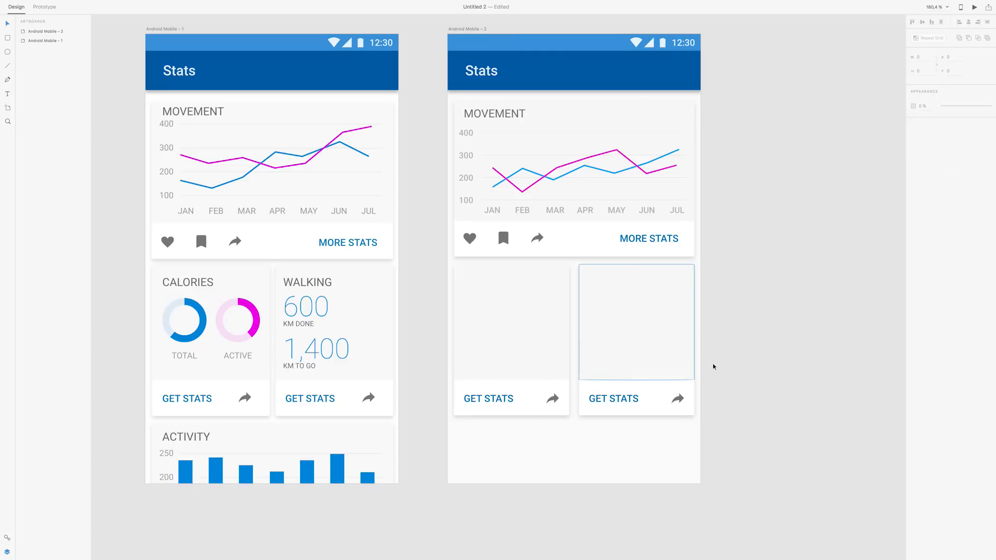
Duplicate the MOVEMENT heading onto the left small card at X 23, Y 337 and change its text to CALORIES
scroll(713, 366, down, 1)
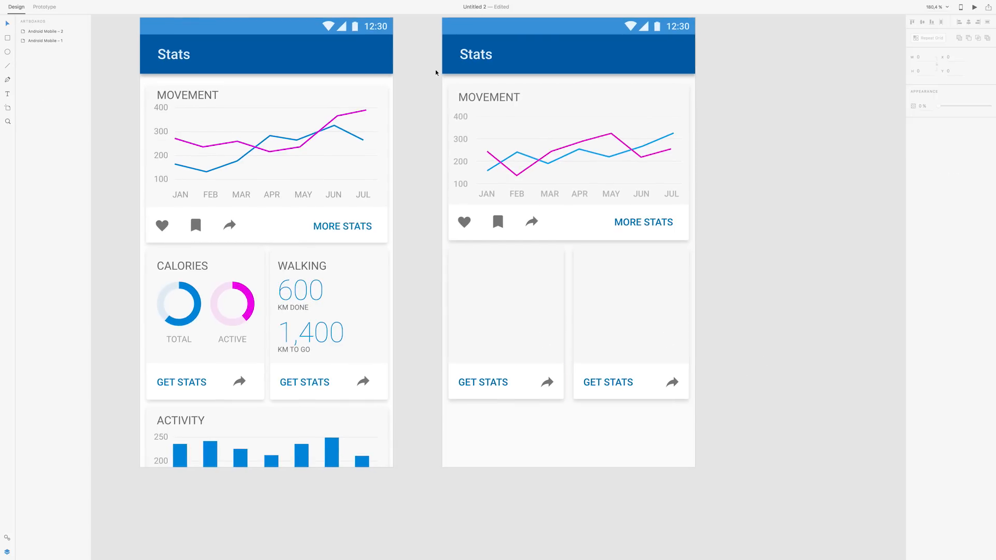
click(506, 102)
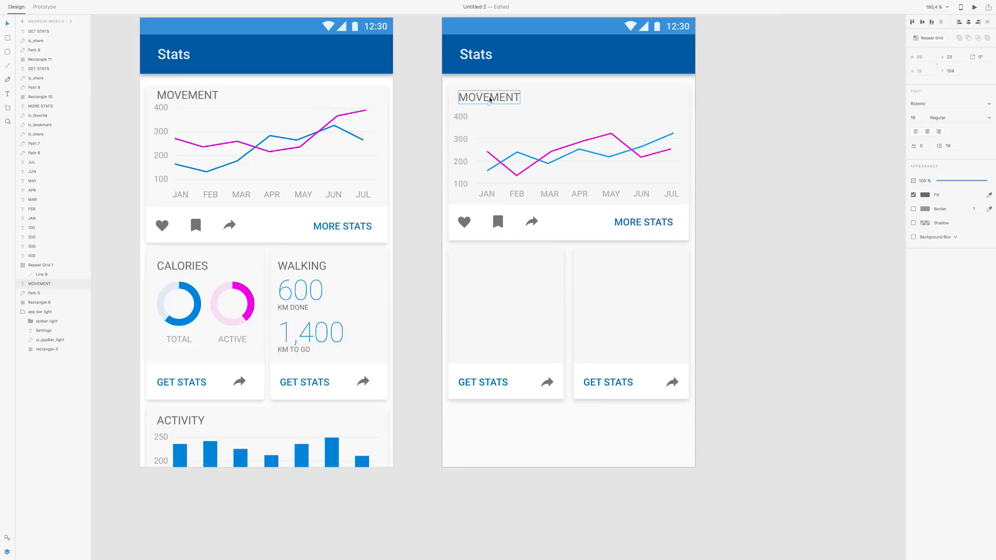
key(super+d)
drag(493, 100, 492, 262)
double_click(491, 261)
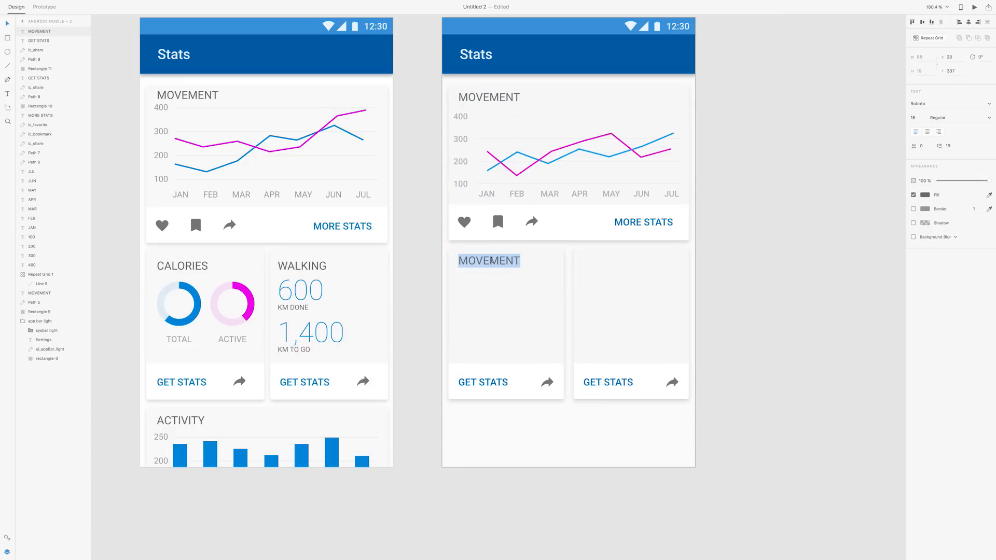
text(CA)
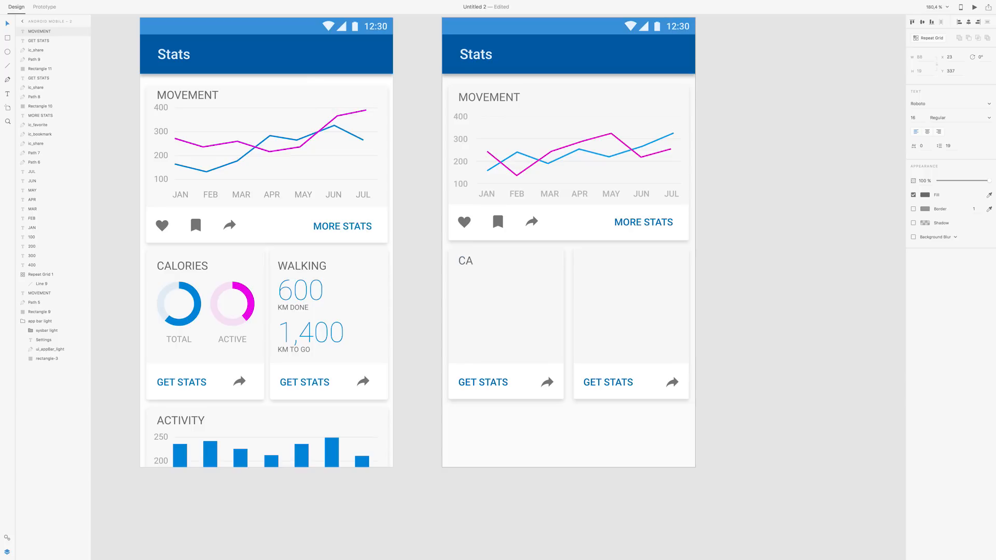
text(LORIES)
key(Escape)
Copy the CALORIES heading onto the right small card at X 200, Y 337 and change its text to WALKING
drag(491, 267, 609, 269)
double_click(609, 264)
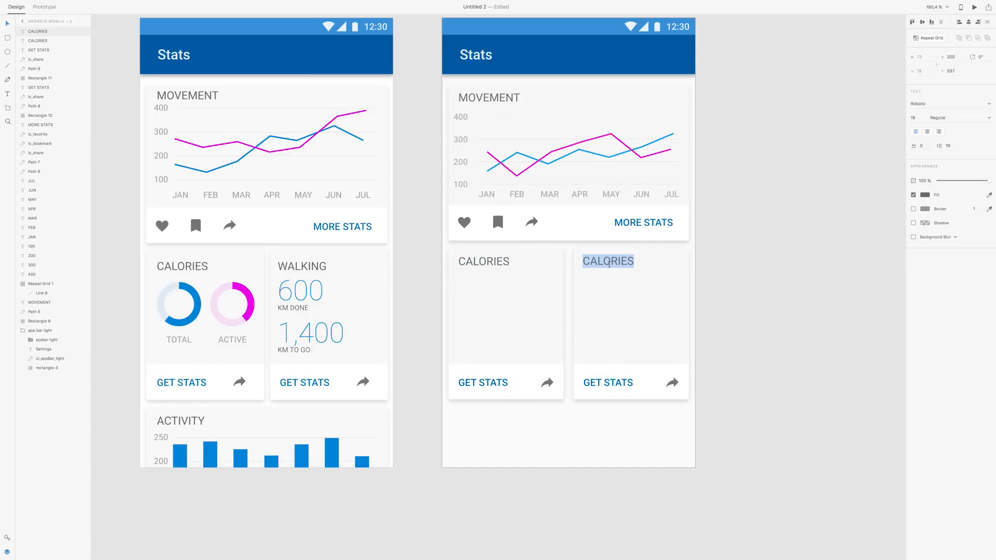
text(WALKING)
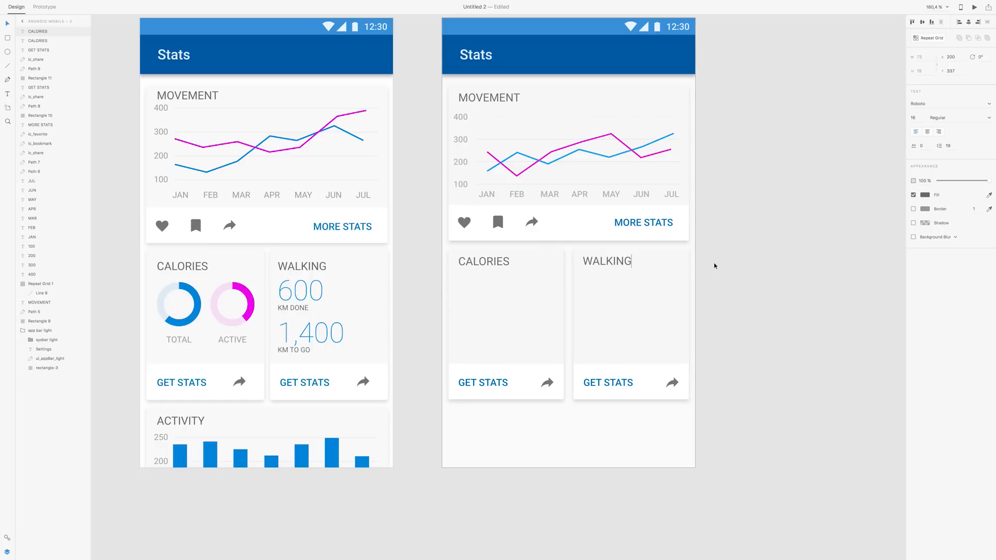
key(Escape)
key(Escape)
Duplicate the WALKING heading lower in its card and set the copy's font size to 10
scroll(607, 287, down, 2)
scroll(609, 286, down, 1)
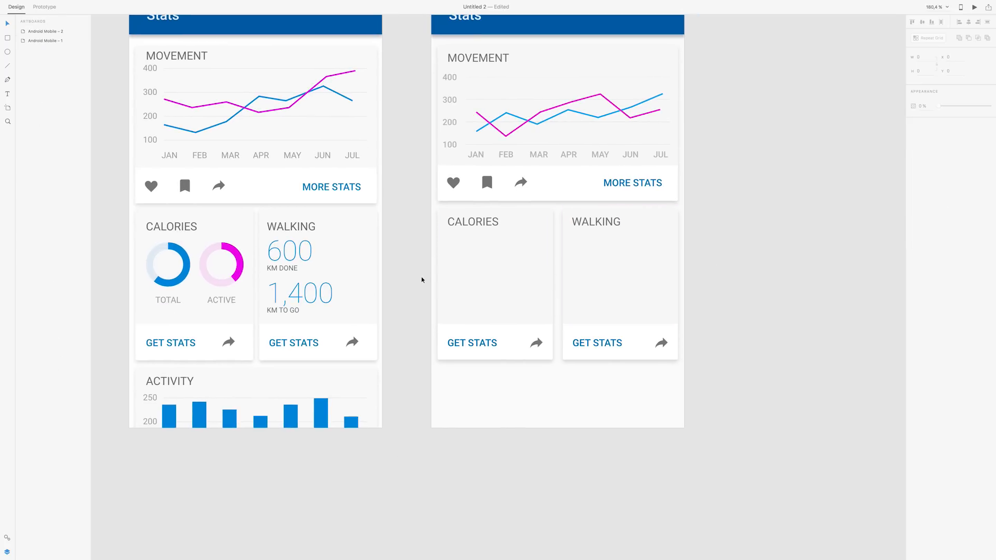
scroll(530, 240, right, 1)
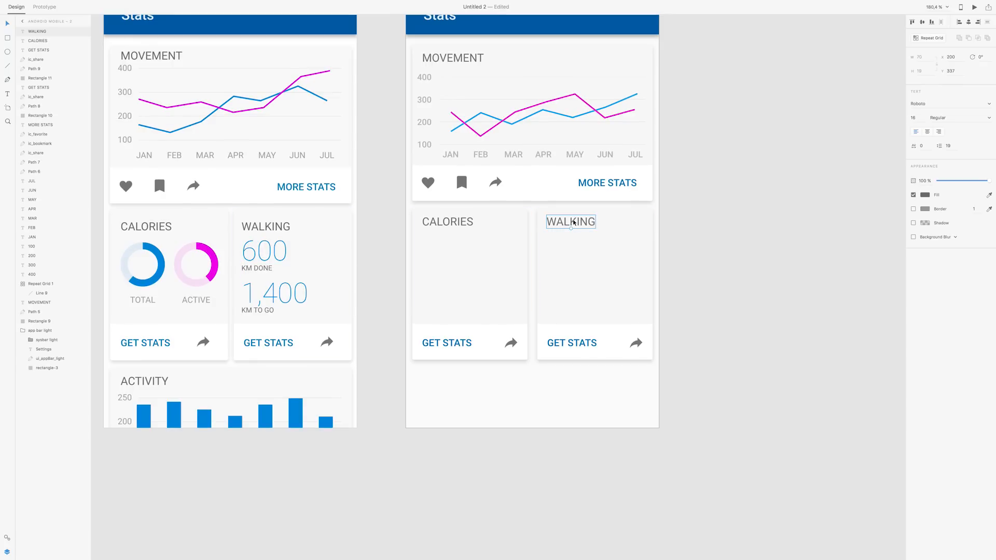
key(ctrl+d)
drag(573, 222, 574, 263)
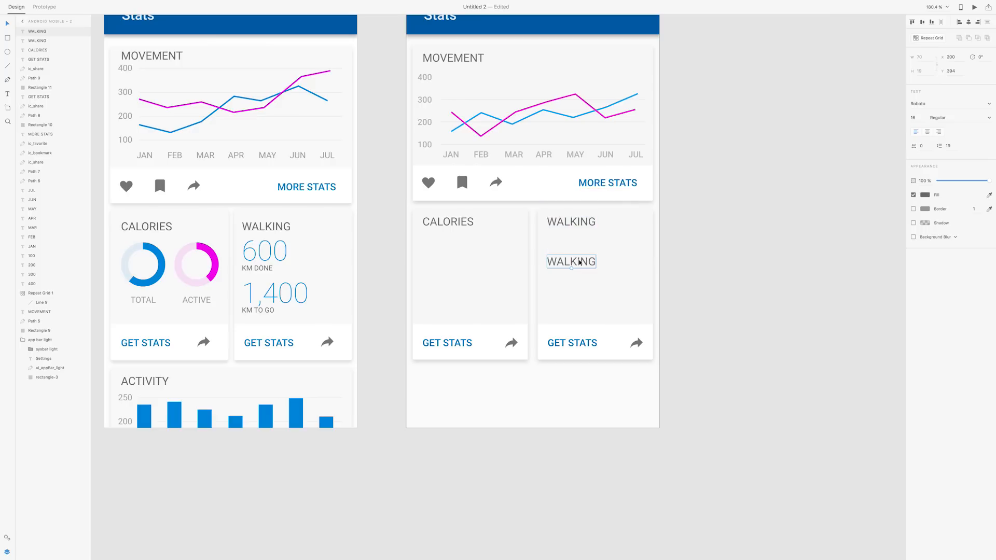
drag(915, 117, 907, 121)
key(Return)
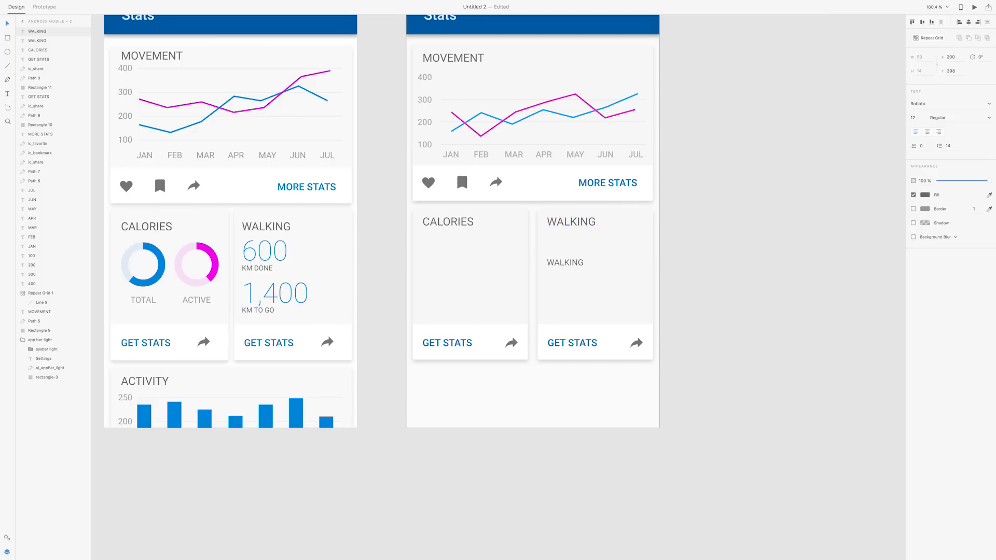
drag(919, 120, 901, 120)
text(10)
key(Return)
Change the small text copy under the WALKING heading to KM DONE
double_click(564, 263)
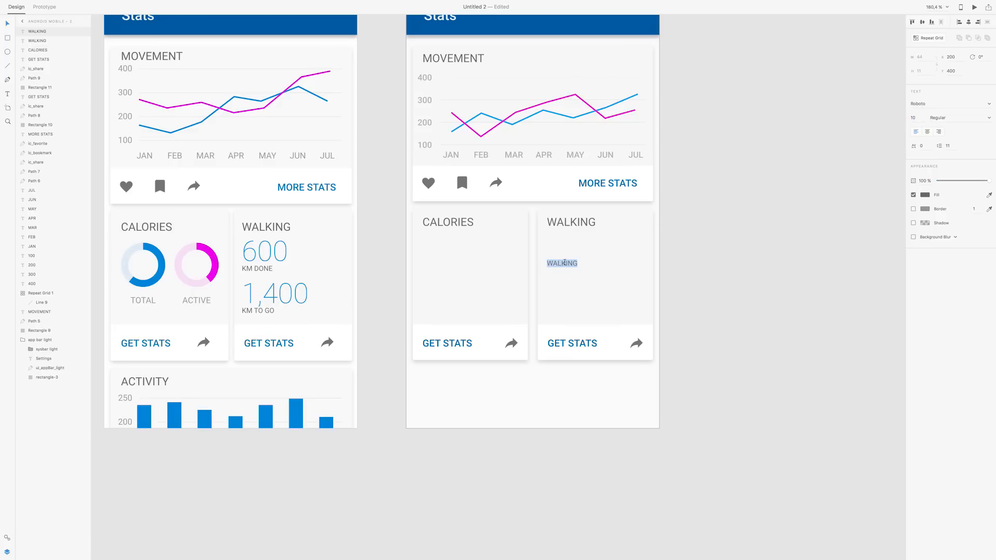
text(KM DOB)
key(BackSpace)
text(NE)
Duplicate the KM DONE label just above itself and set the copy to size 40 in the Thin weight
key(super+d)
drag(567, 266, 569, 248)
click(913, 118)
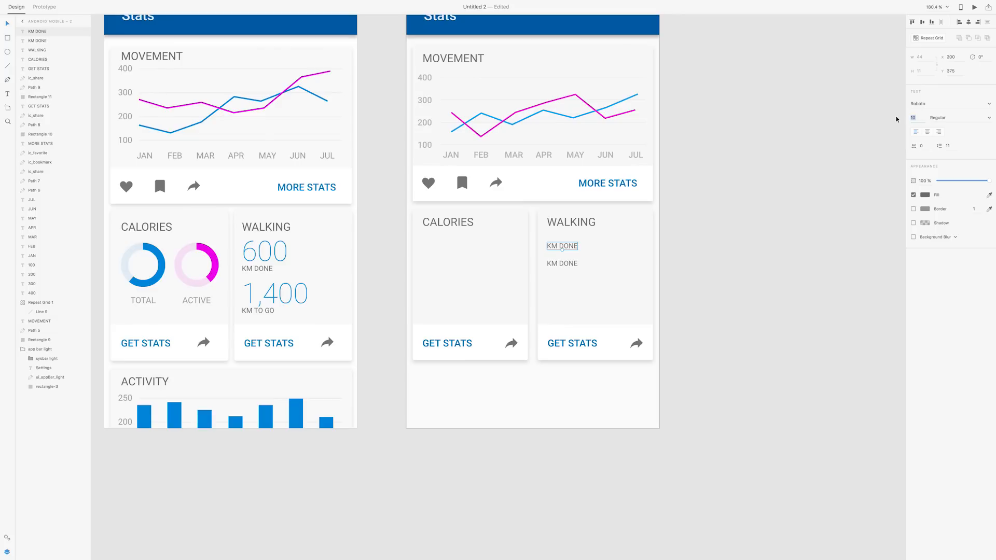
text(40)
key(Return)
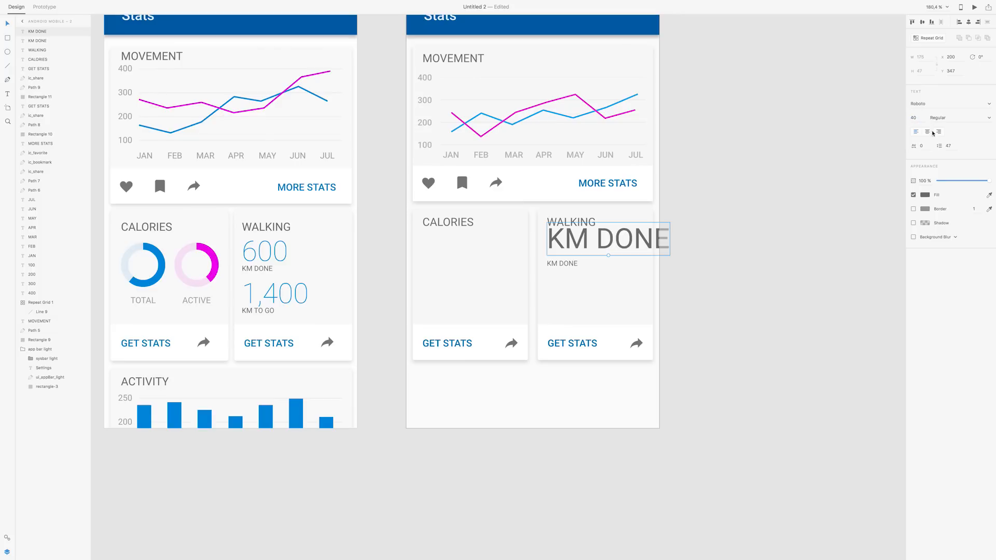
click(982, 120)
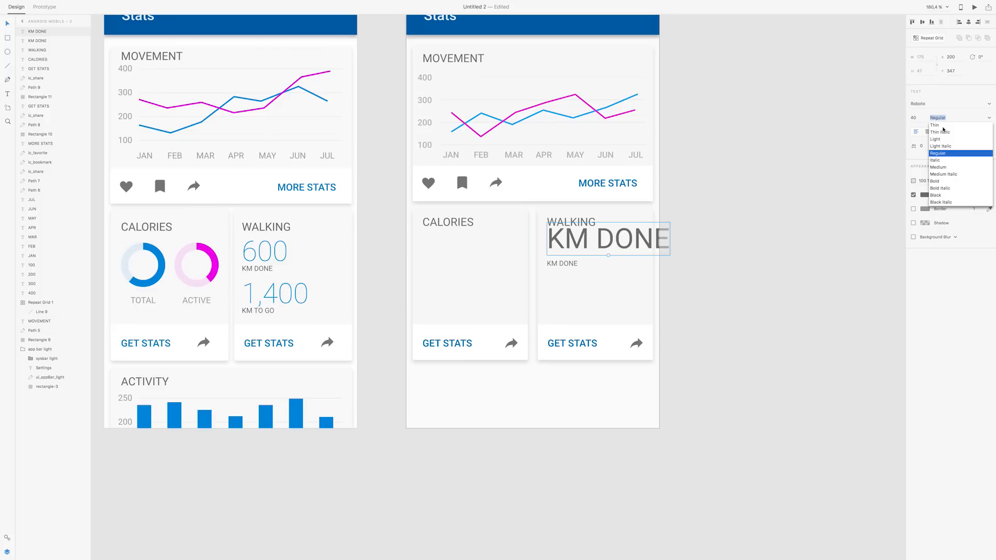
click(943, 130)
Change the large thin text to 600 and move it down between WALKING and KM DONE, at Y 359
double_click(593, 243)
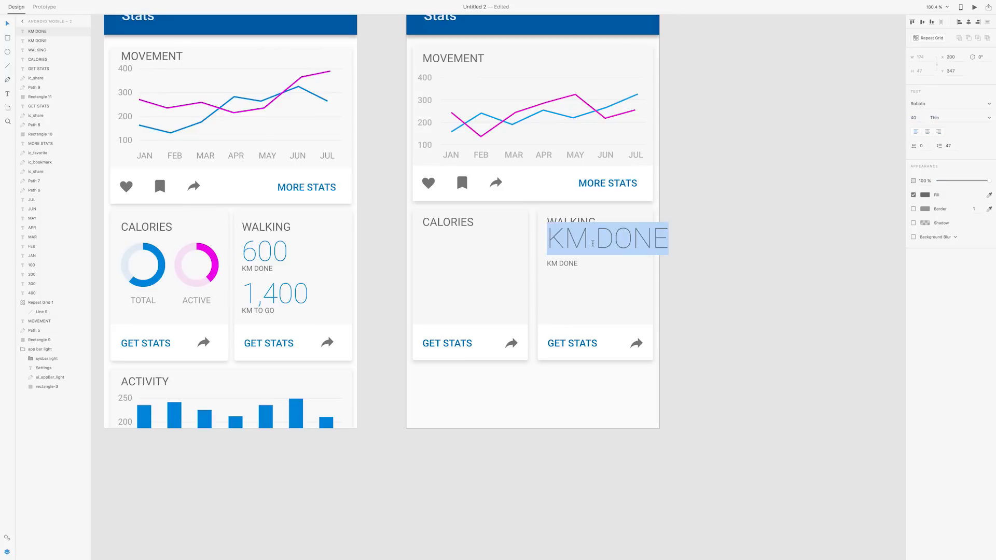
text(600)
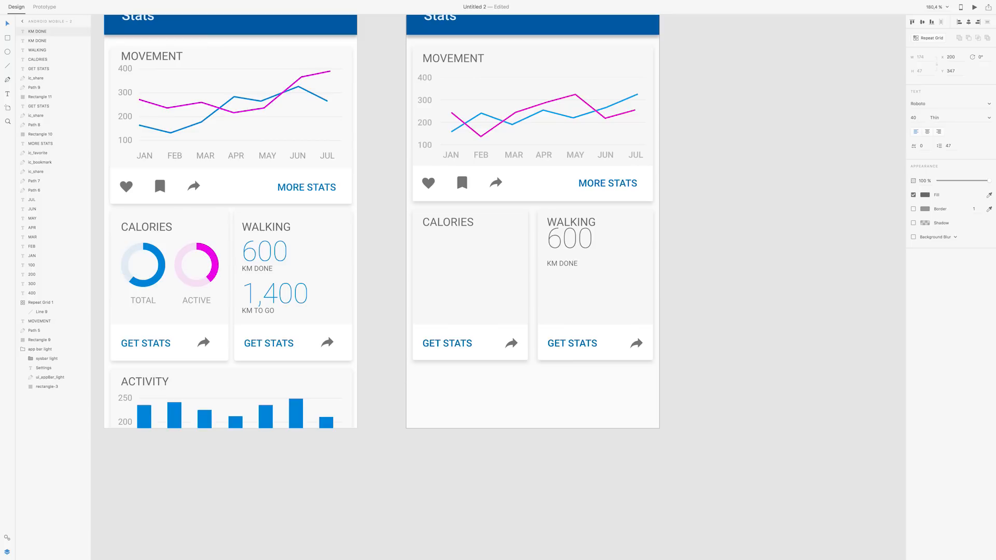
key(Escape)
drag(571, 242, 571, 251)
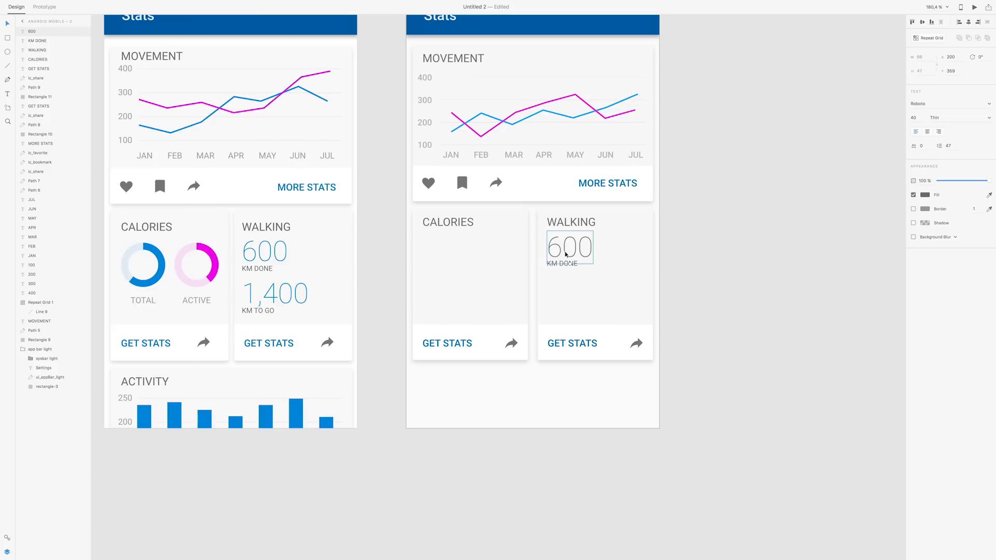
Fill the 600 text with the light blue sampled from the MOVEMENT chart's line on the second artboard
double_click(566, 254)
click(989, 195)
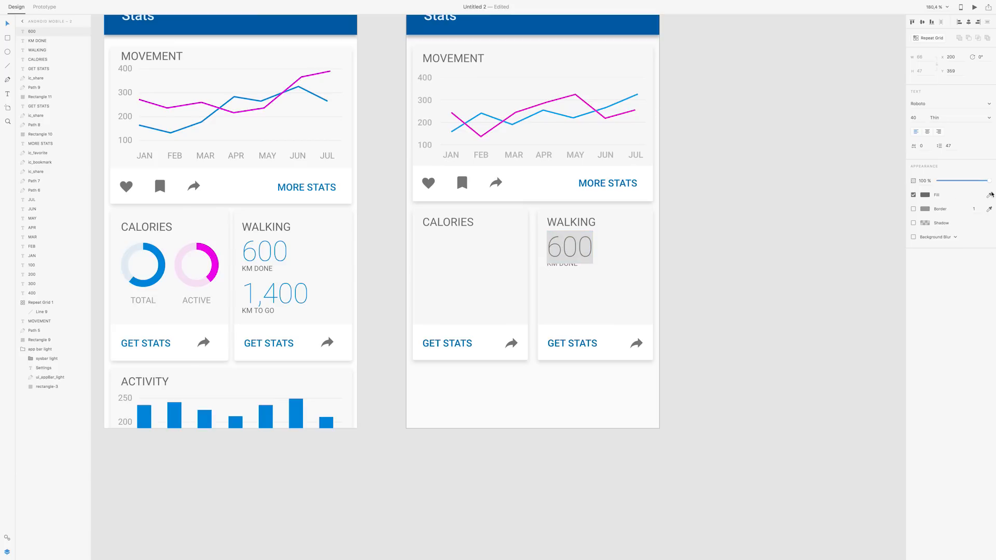
click(611, 108)
click(674, 273)
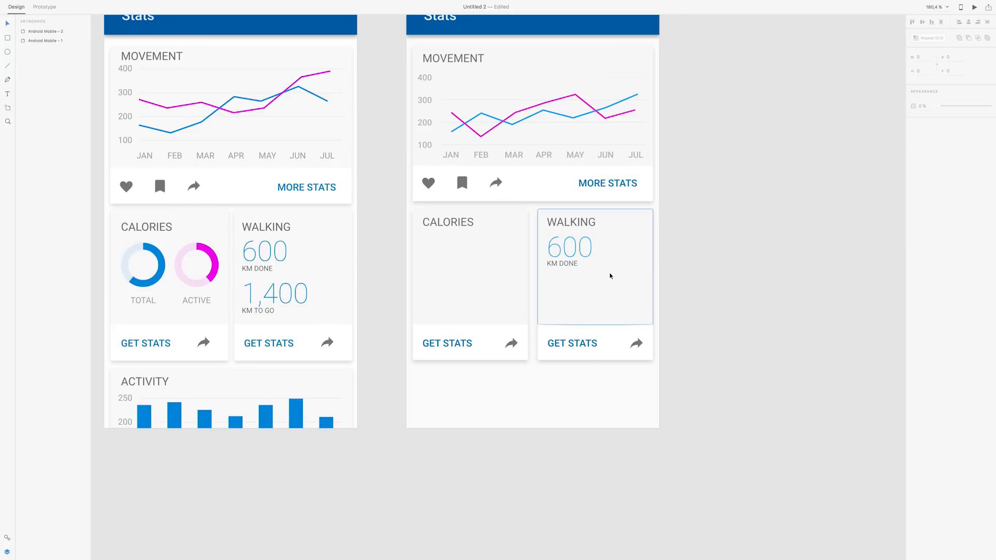
Copy the 600 figure and its KM DONE label together below the originals, with the copy at Y 420
click(562, 266)
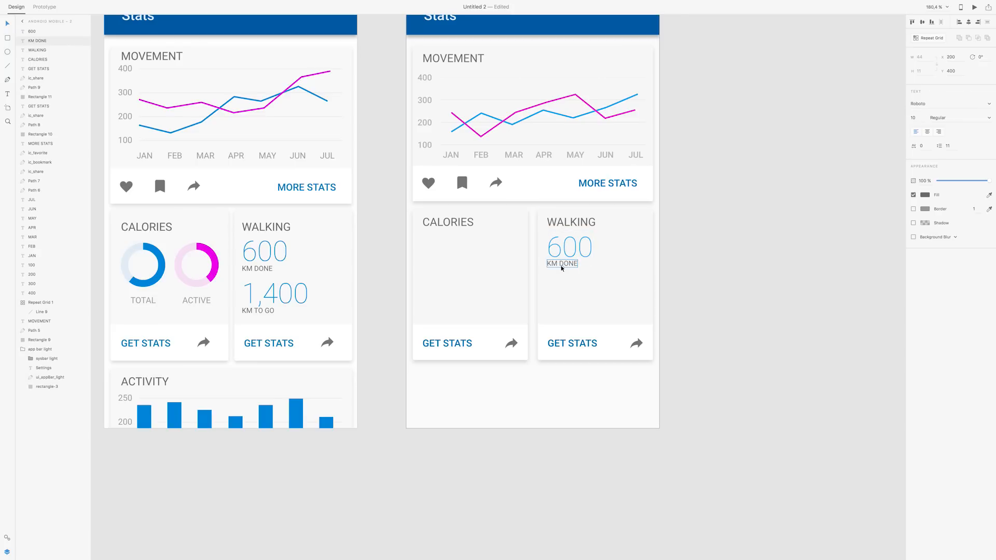
shift+click(566, 258)
drag(566, 258, 571, 296)
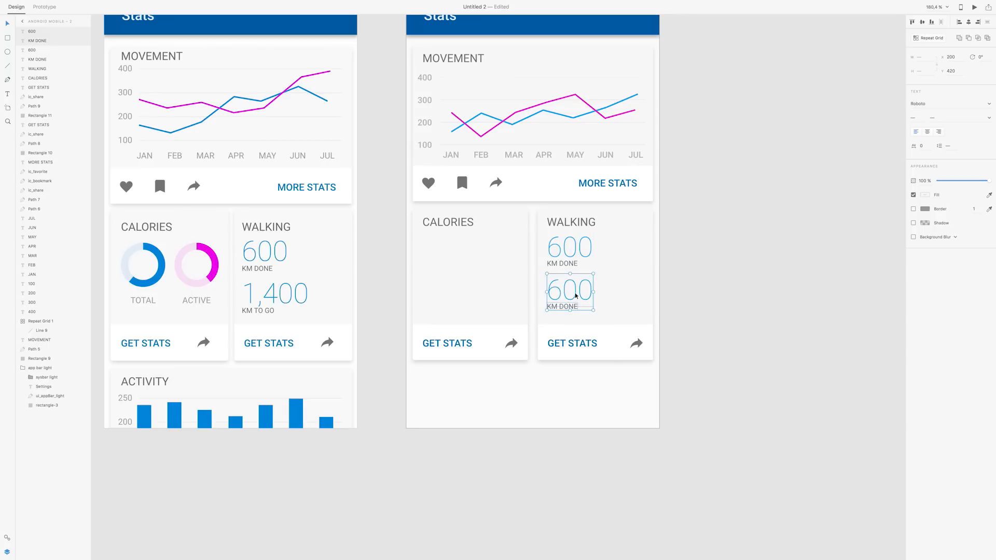
Change the copied lower figure in the WALKING card to 1,400
double_click(579, 292)
drag(556, 290, 544, 290)
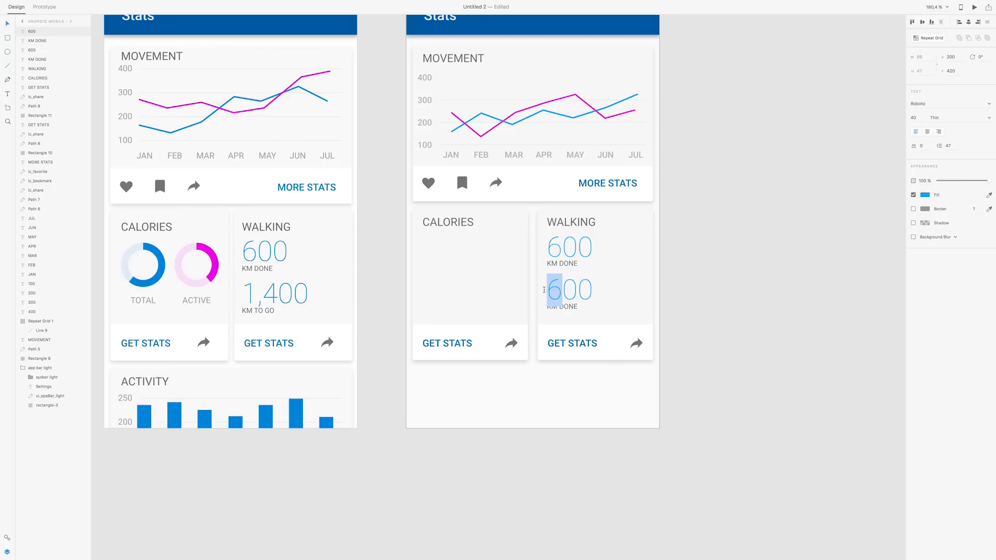
text(1,4)
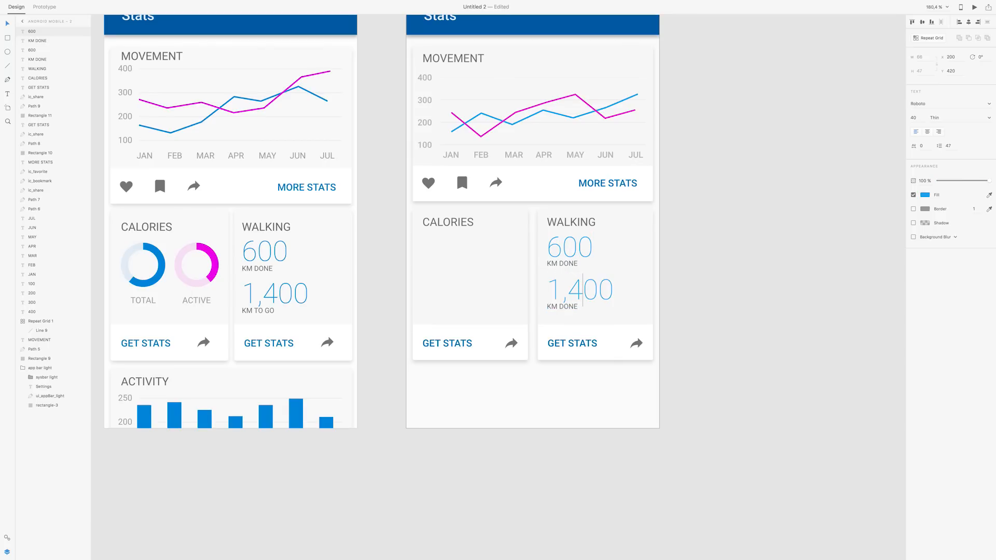
Change the lower KM DONE label under the 1,400 figure to KM TO GO
key(Escape)
double_click(562, 306)
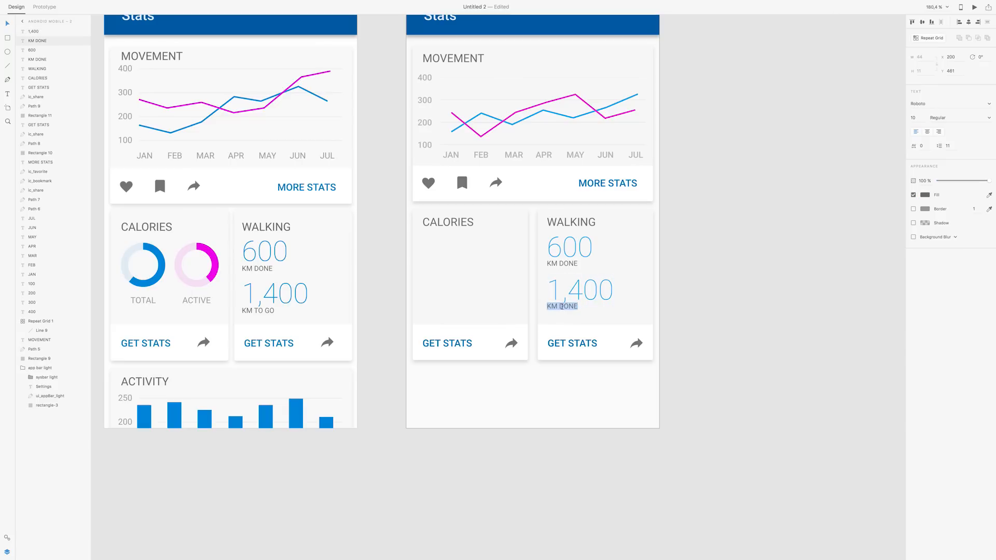
double_click(561, 306)
text(TO GO)
Fill the 1,400 figure with the magenta sampled from the MOVEMENT chart's line on the second artboard
click(602, 290)
double_click(602, 291)
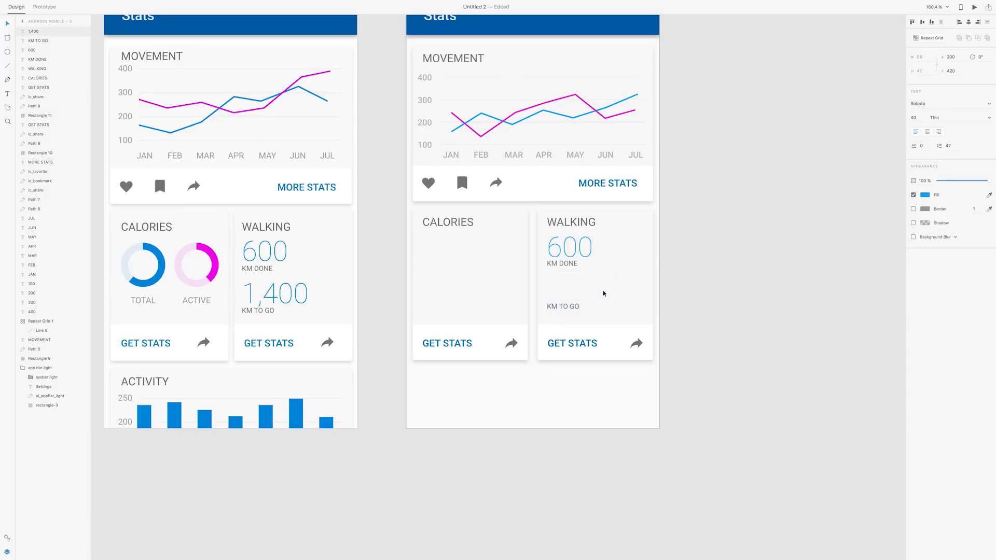
click(988, 195)
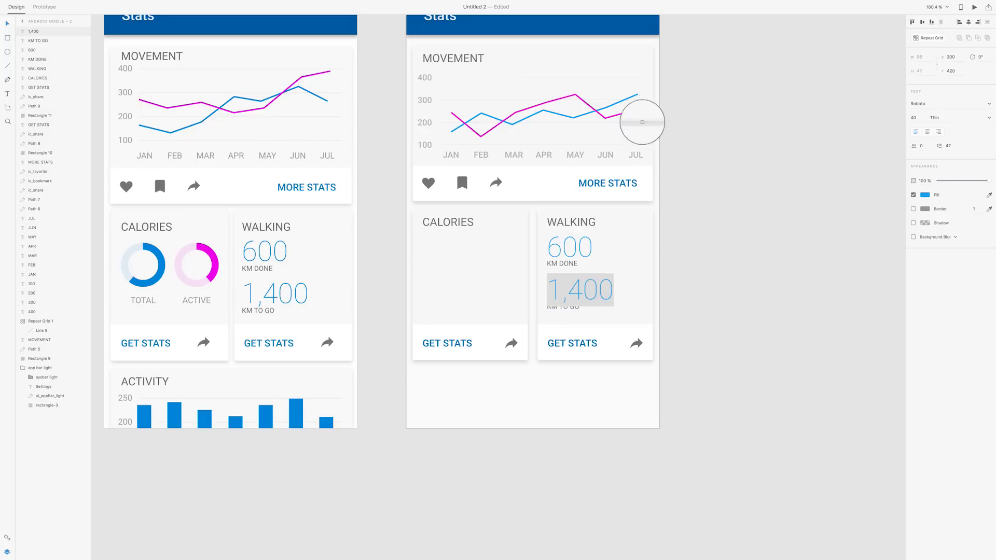
click(623, 114)
key(Escape)
key(Escape)
Nudge the KM DONE and KM TO GO labels slightly down together, with KM TO GO at Y 463
click(564, 307)
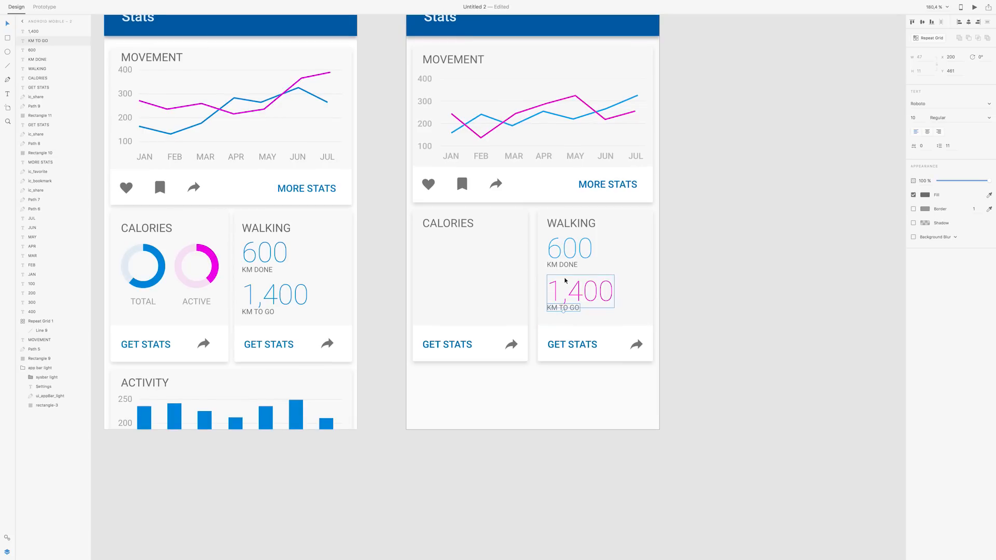
shift+click(567, 266)
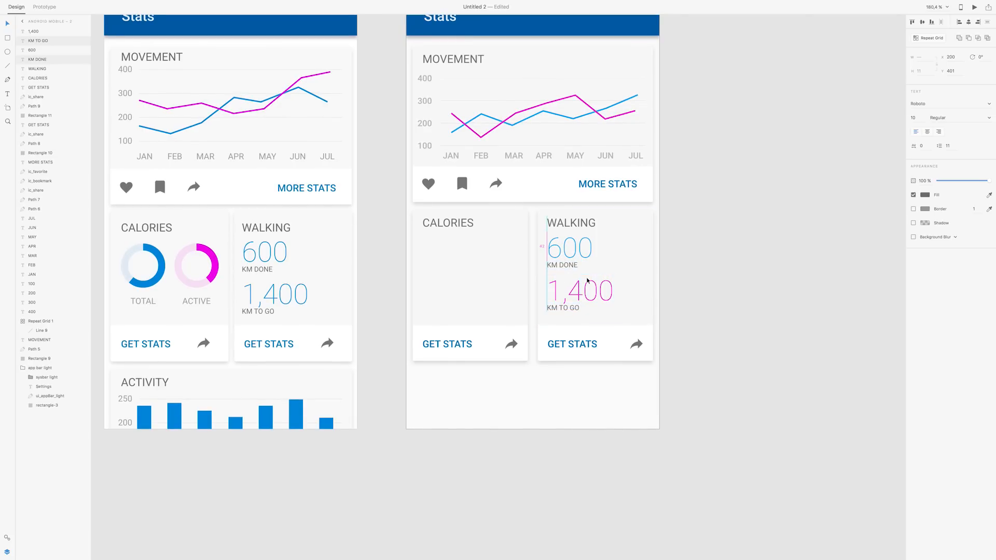
click(704, 291)
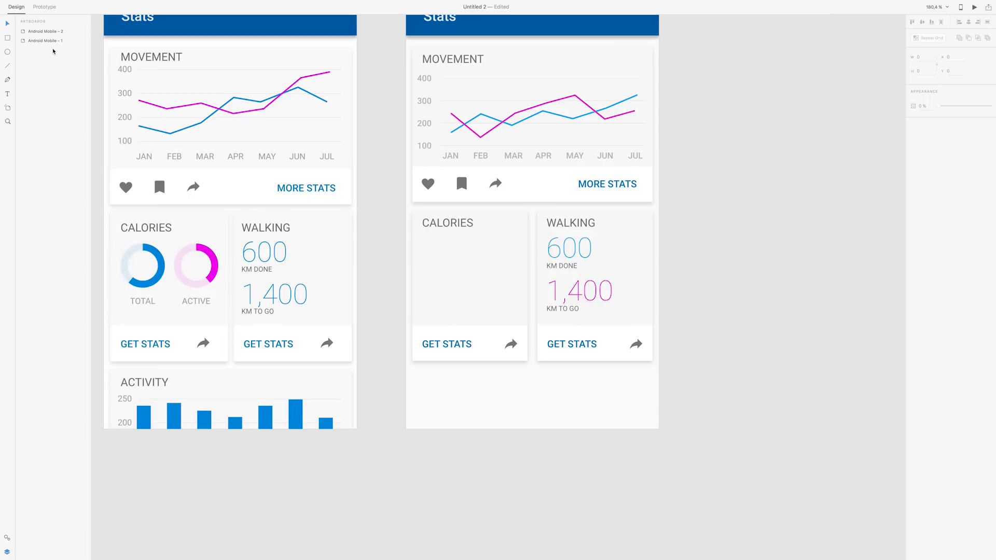
Draw a 64 × 64 circle below the CALORIES title with no fill and a border width of 10
click(7, 52)
drag(422, 239, 468, 295)
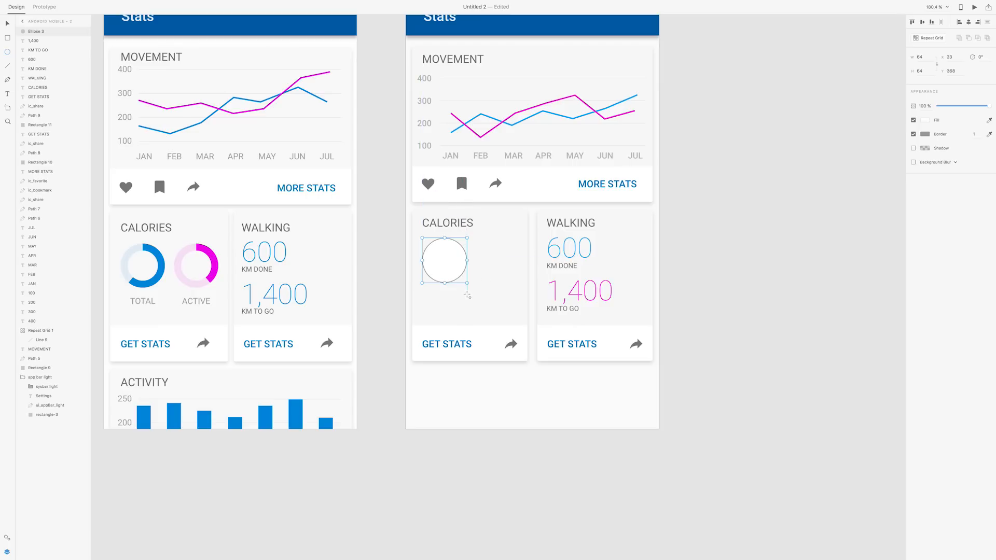
click(914, 120)
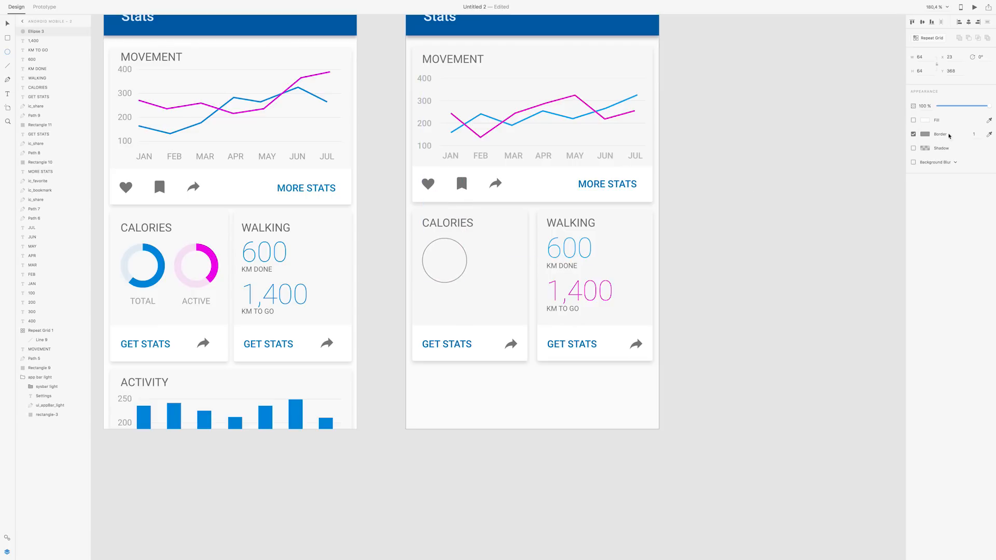
text(10)
key(Return)
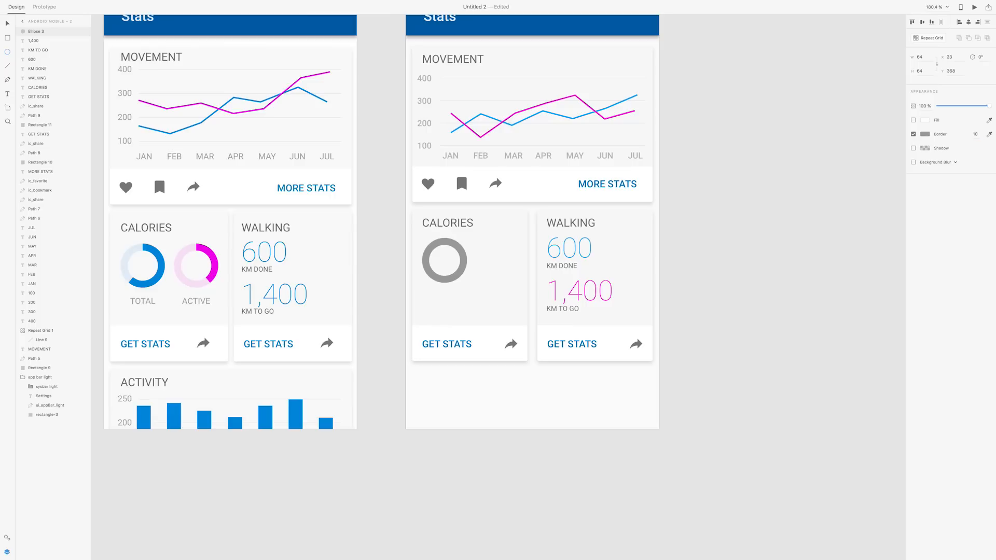
Colour the ring's border with the light blue sampled from the MOVEMENT chart's line and set its opacity to 10%
click(989, 134)
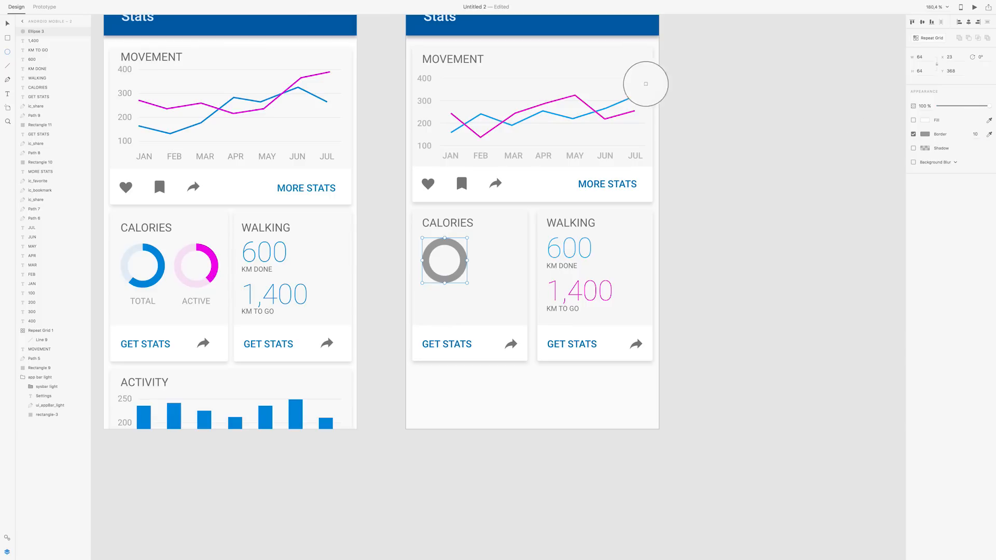
click(623, 100)
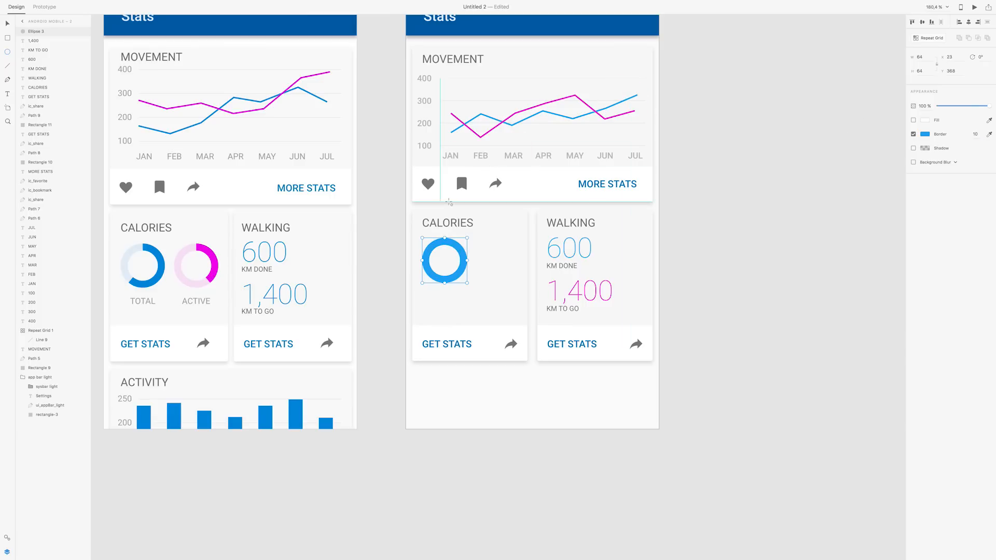
click(924, 105)
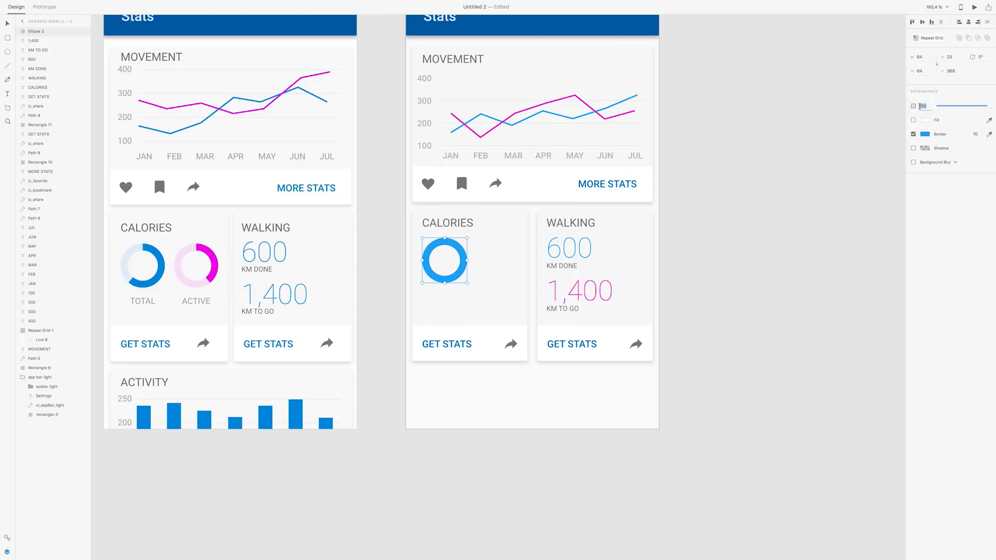
text(10)
key(Return)
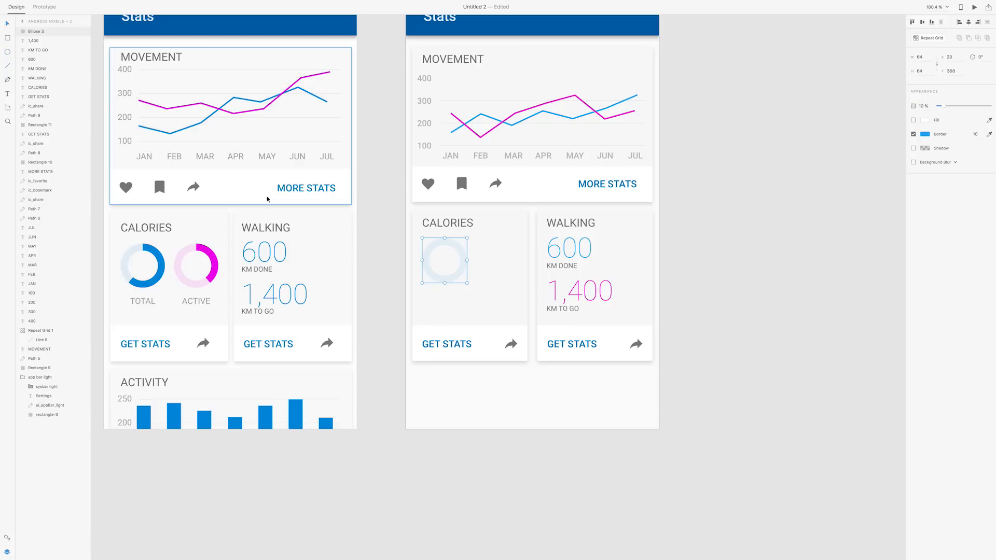
Duplicate the faint blue ring in place and set the copy's opacity to 100%
key(super+d)
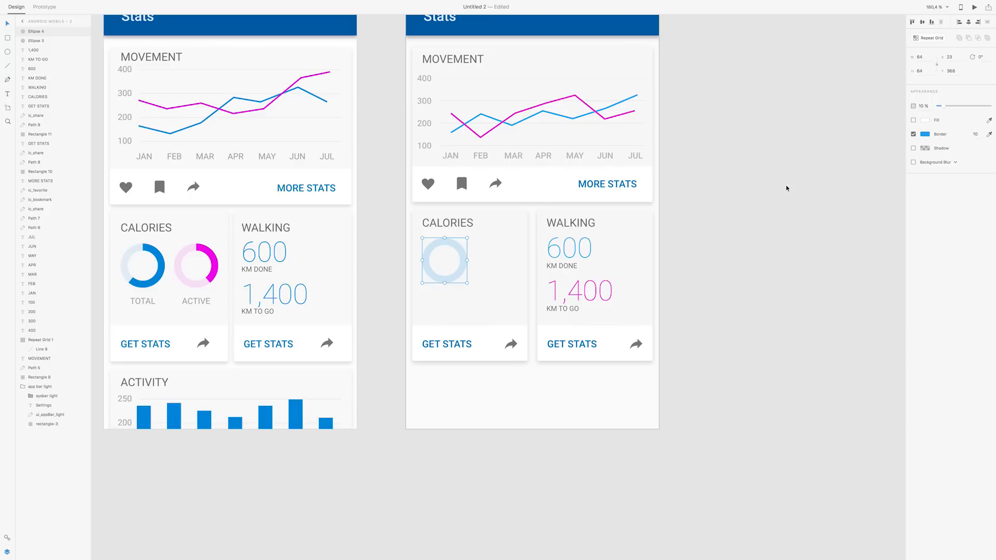
click(926, 106)
text(100)
key(Return)
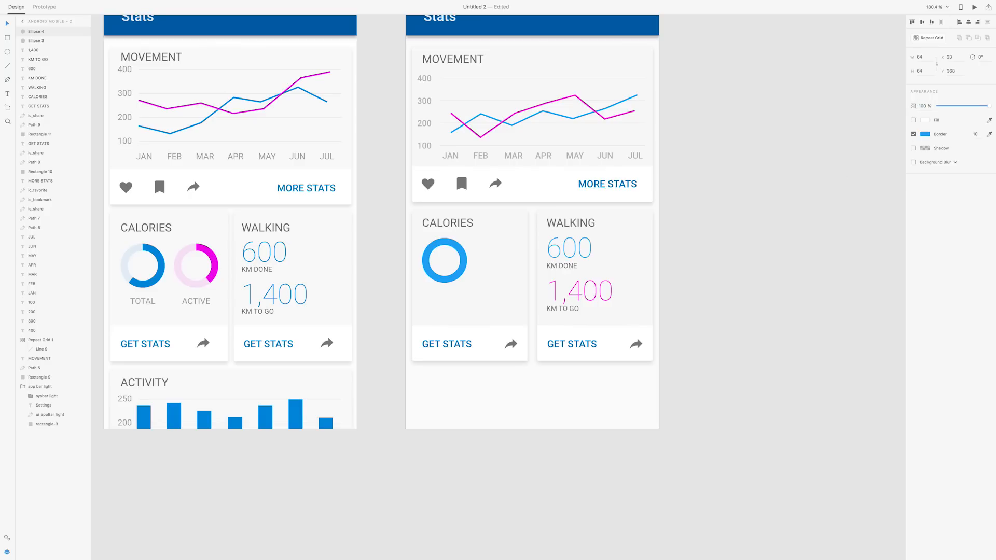
Cut the opaque blue ring into an arc from its top clockwise to its lower left by adding and deleting anchor points
double_click(434, 250)
click(432, 251)
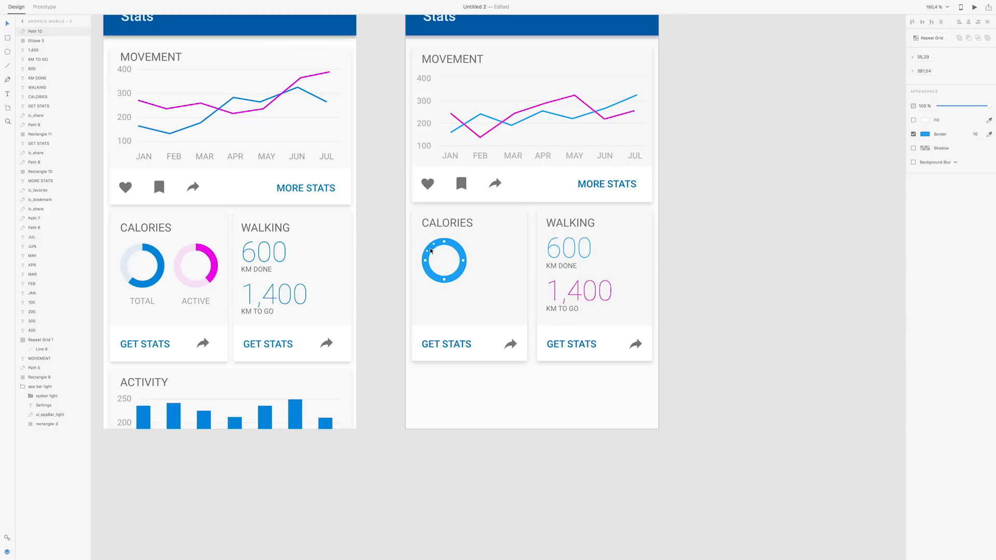
key(Delete)
click(433, 275)
click(430, 250)
key(Delete)
key(Delete)
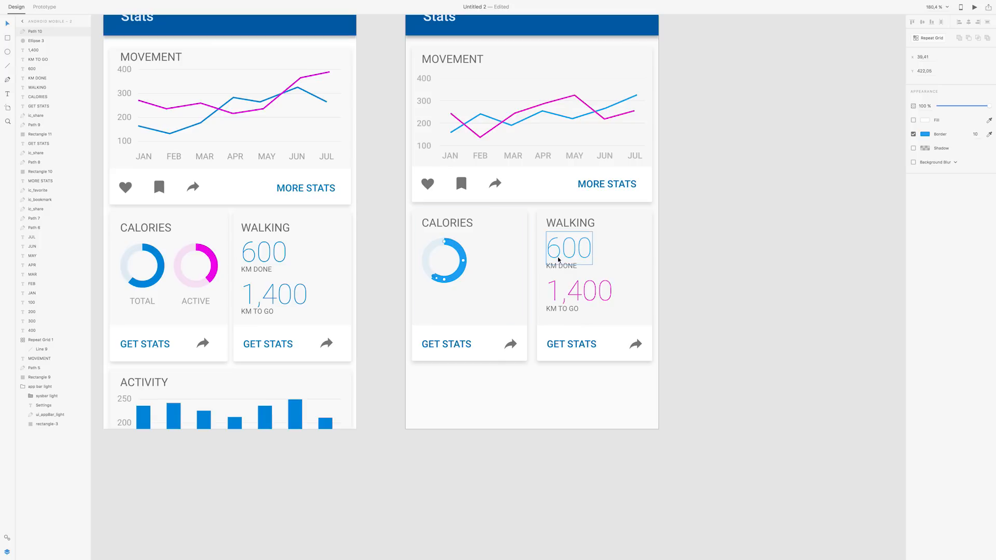
click(691, 258)
Duplicate the faint ring and its blue arc together and place the copy to their right at X 96, Y 368
scroll(455, 281, up, 1)
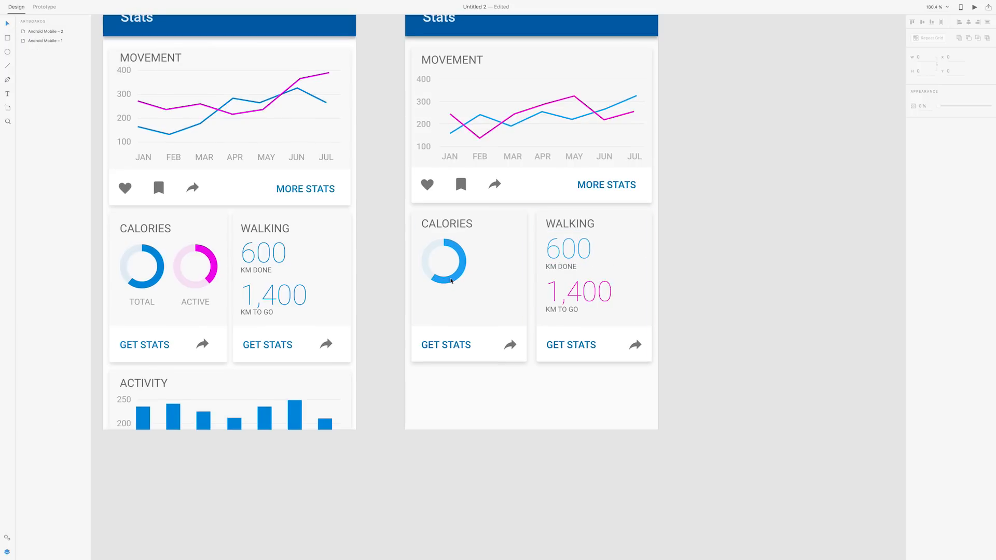
click(425, 266)
shift+click(462, 279)
scroll(461, 278, up, 1)
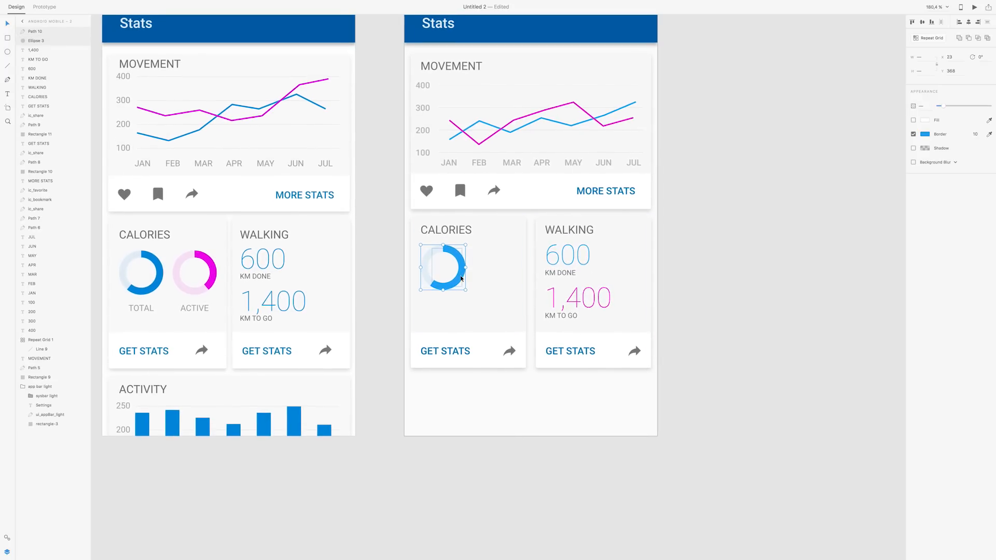
key(super+d)
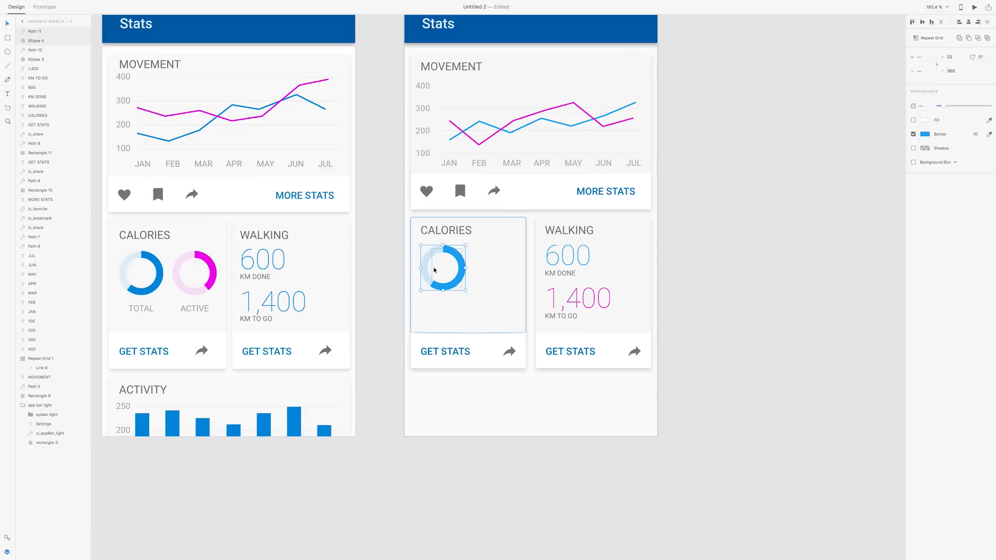
drag(447, 282, 498, 289)
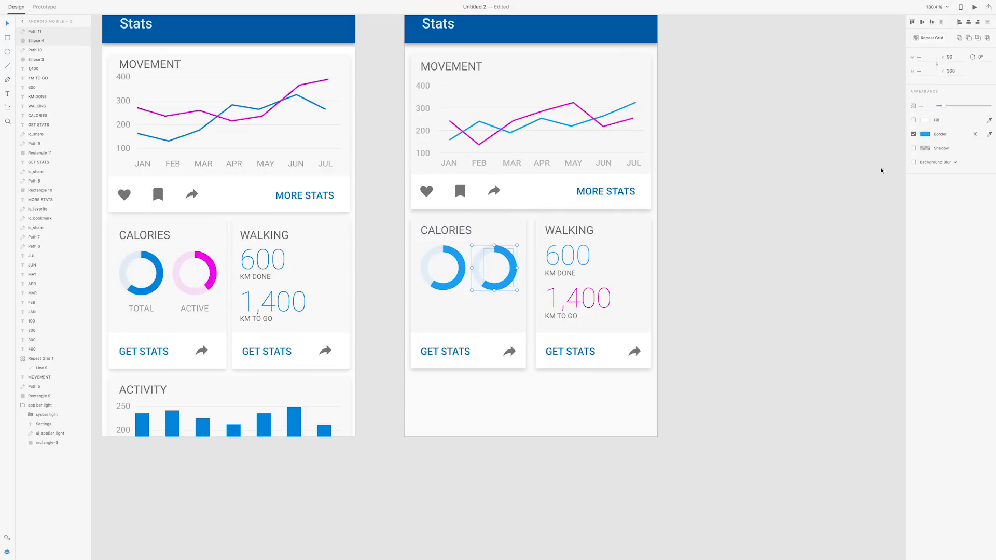
Colour the copied ring and arc borders with the magenta sampled from the MOVEMENT chart's line
click(989, 134)
click(589, 114)
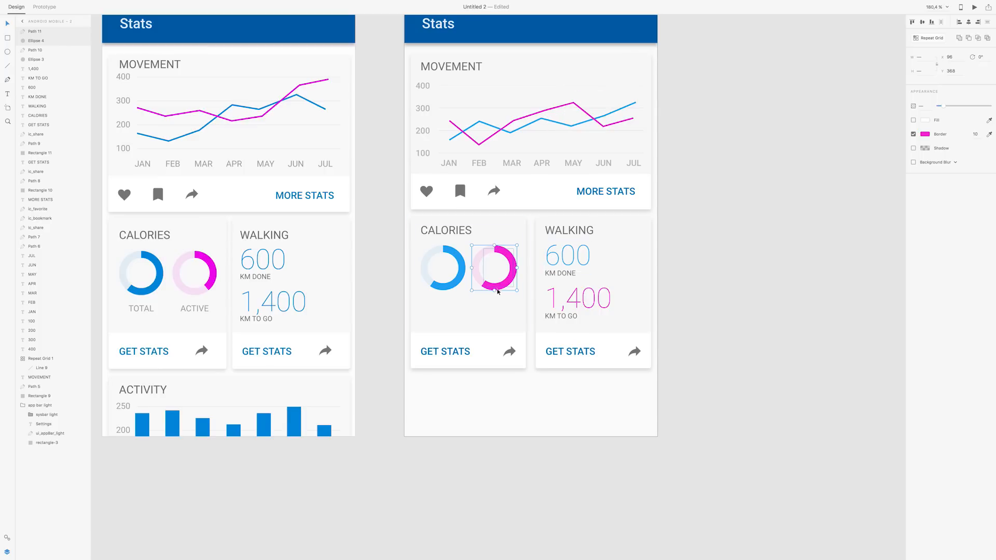
click(745, 289)
Shorten the magenta arc by editing its anchor points so that it ends at the ring's lower right
click(484, 285)
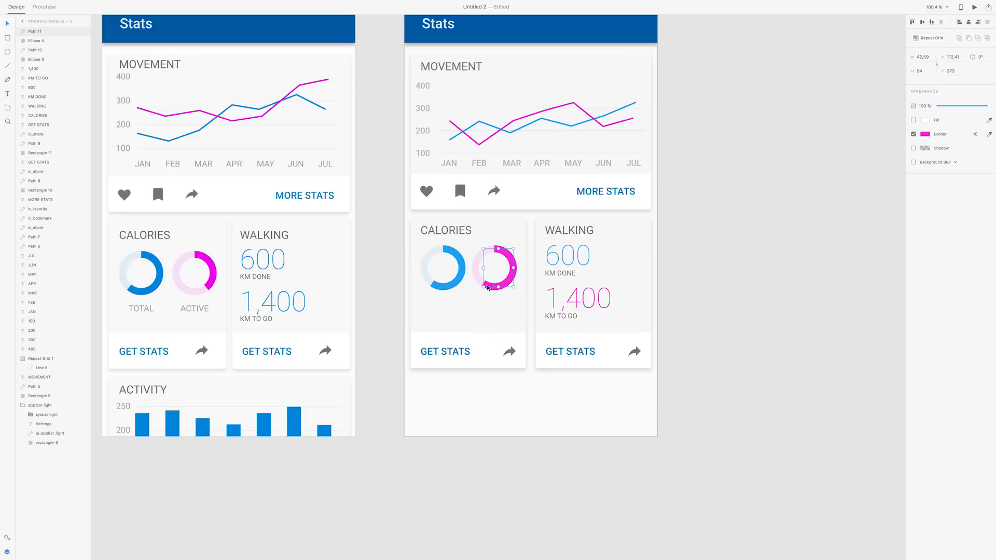
click(483, 285)
click(505, 284)
click(483, 285)
click(715, 275)
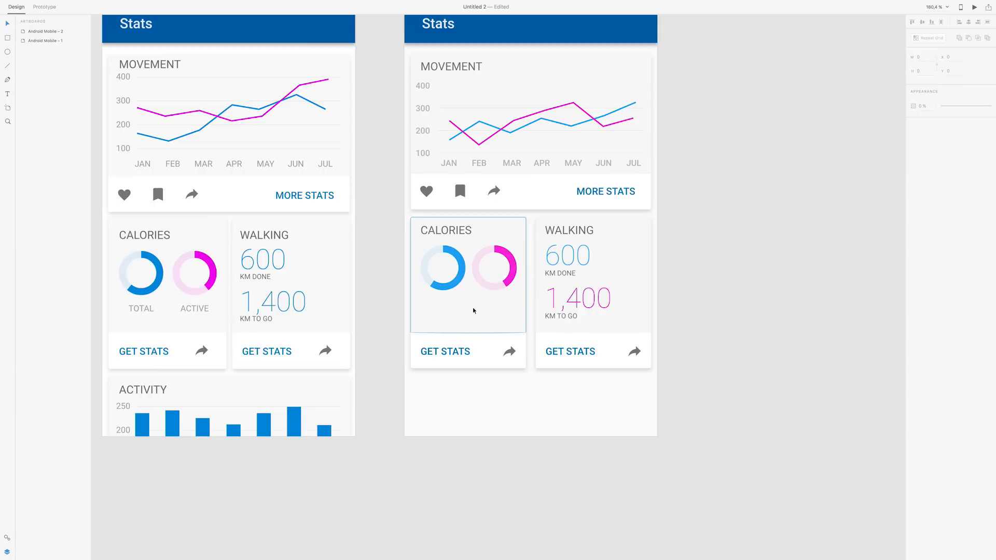
Copy the KM TO GO label below the blue ring, centre-align its text, change it to TOTAL and move it closer to the ring
click(559, 317)
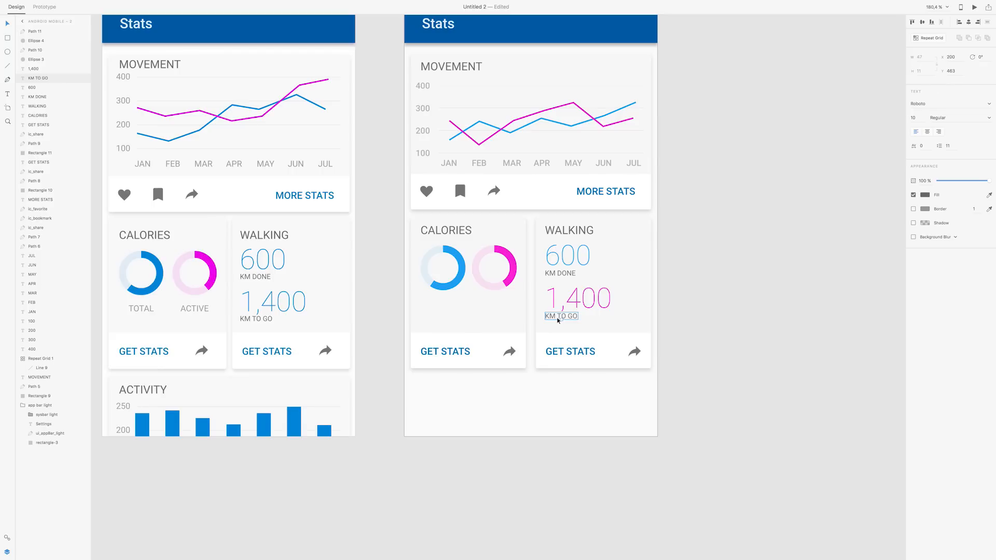
key(super+d)
drag(558, 320, 446, 318)
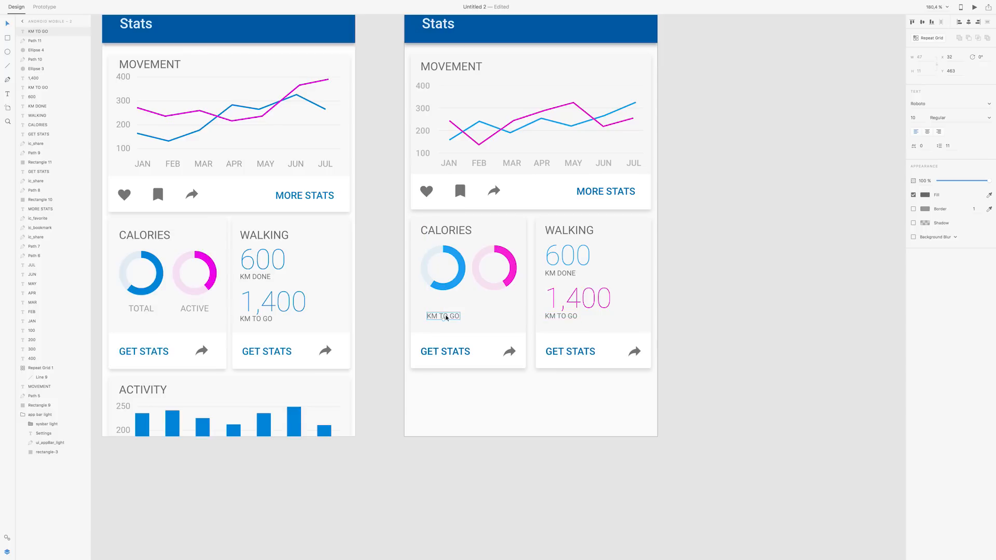
click(927, 131)
double_click(445, 316)
text(TOTAL)
drag(444, 316, 443, 308)
Duplicate the TOTAL label below the magenta ring at Y 450 and change the copy to ACTIVE
key(super+d)
drag(444, 309, 498, 308)
double_click(497, 310)
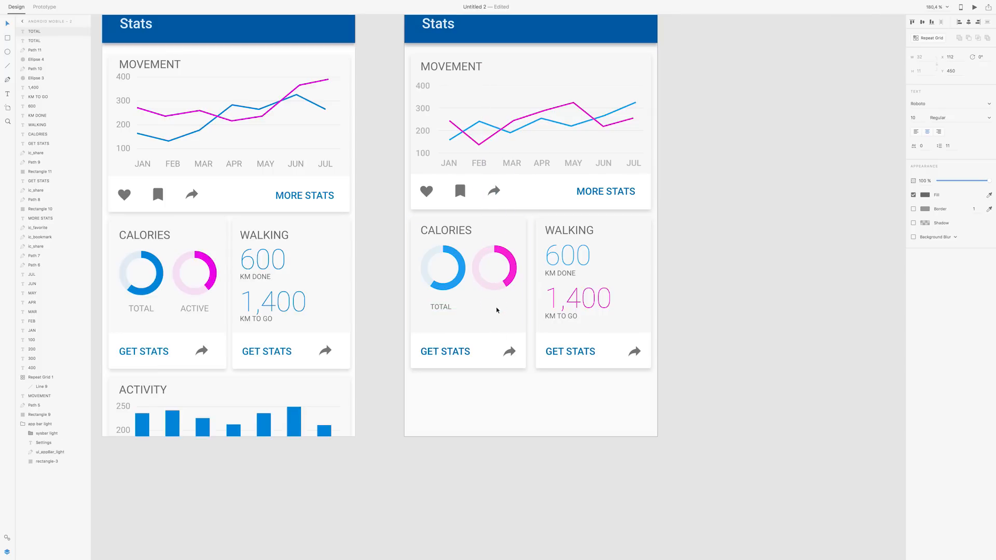
text(ACTIVE)
click(672, 305)
Set the font size of the TOTAL and ACTIVE labels to 14
click(496, 305)
shift+click(444, 307)
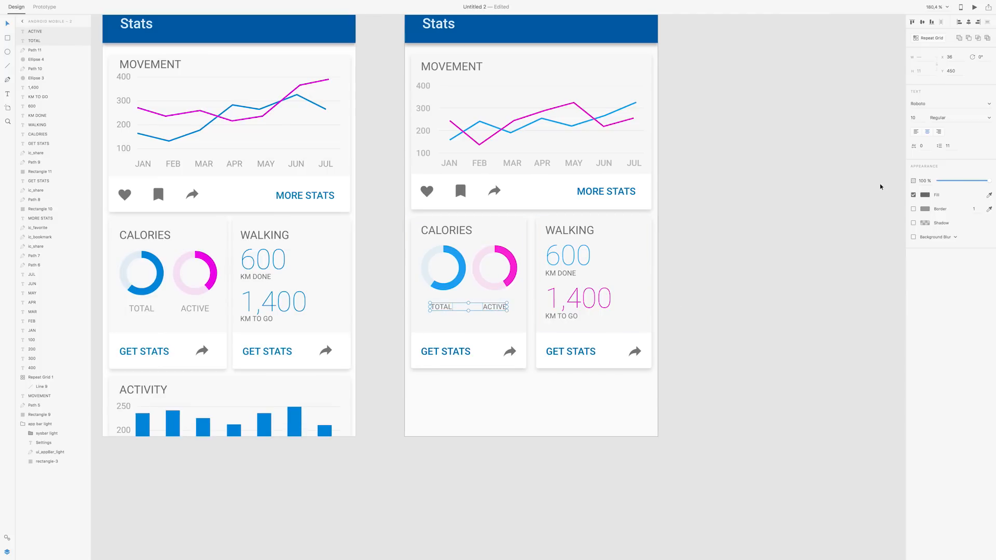
click(916, 117)
text(14)
key(Return)
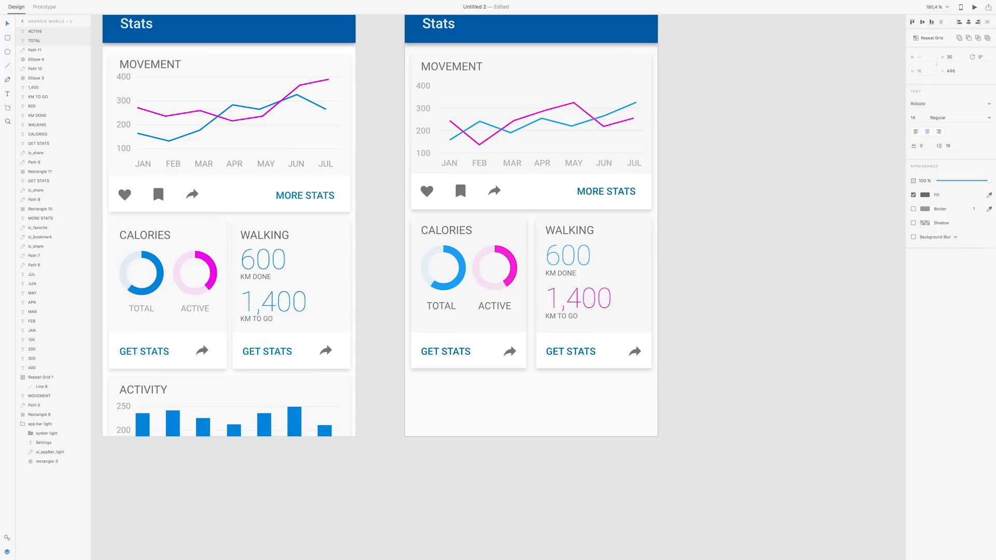
scroll(817, 178, down, 1)
click(798, 191)
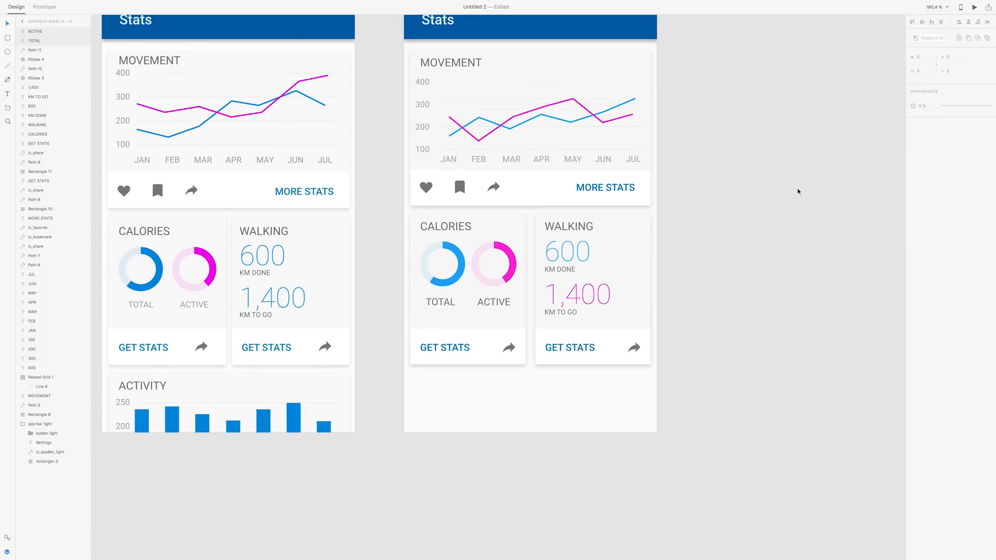
scroll(795, 204, down, 5)
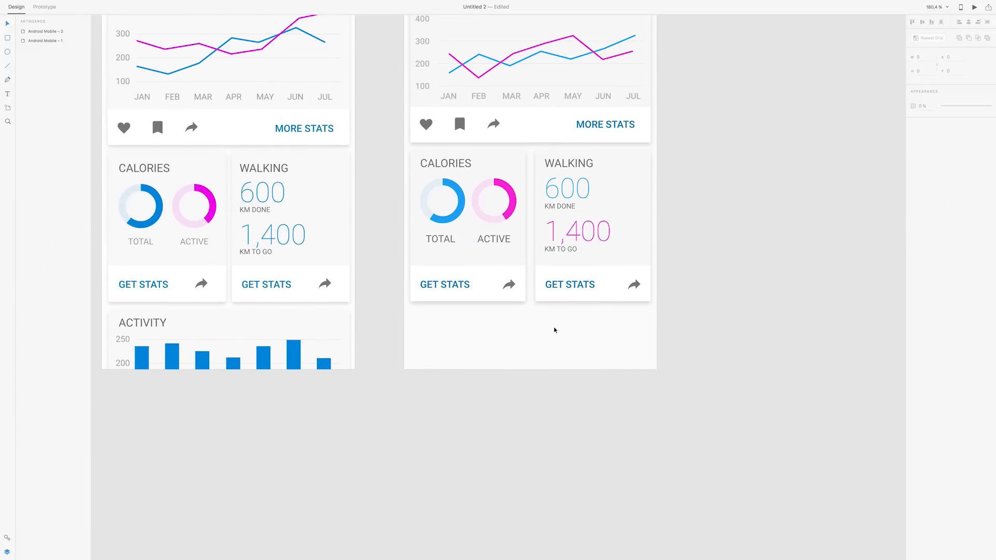
scroll(258, 312, up, 8)
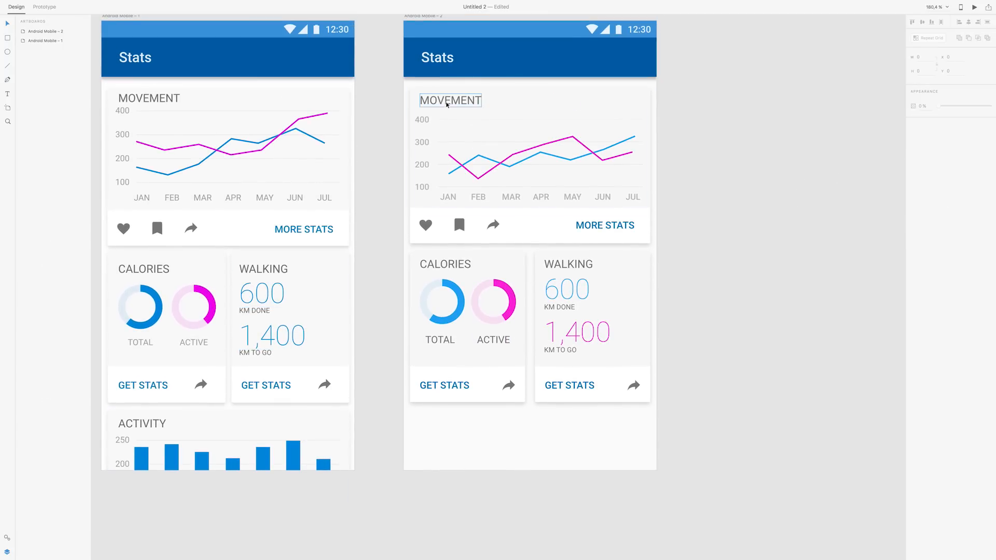
click(448, 105)
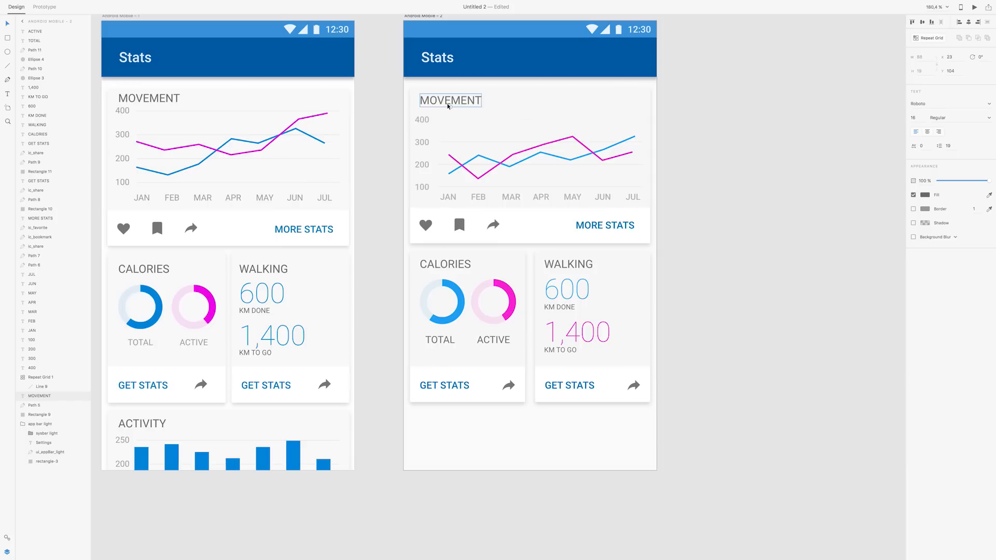
shift+click(424, 121)
shift+click(485, 122)
shift+click(420, 143)
shift+click(424, 166)
shift+click(422, 187)
shift+click(432, 90)
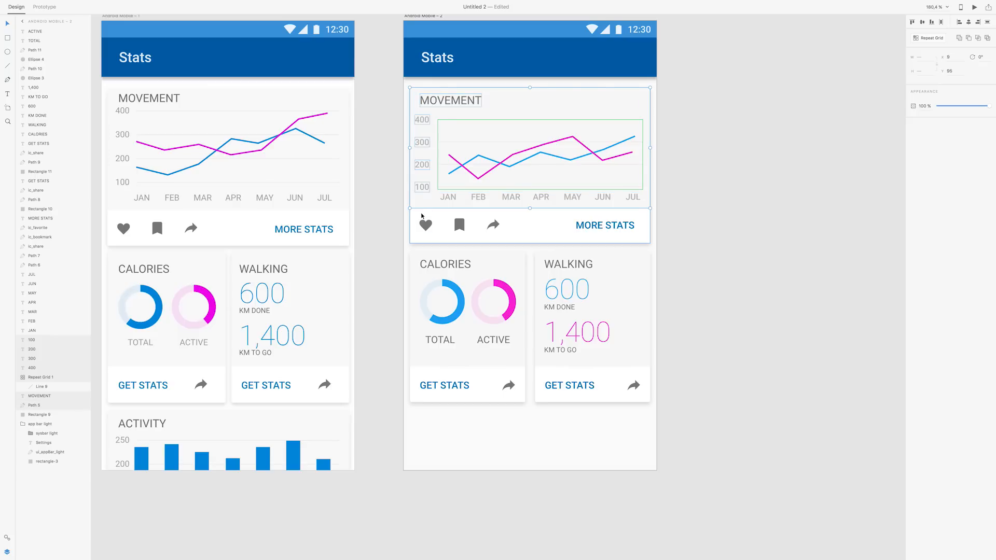
Duplicate the second artboard's MOVEMENT card without its two graph lines and place the copy below the CALORIES and WALKING cards
drag(397, 83, 676, 248)
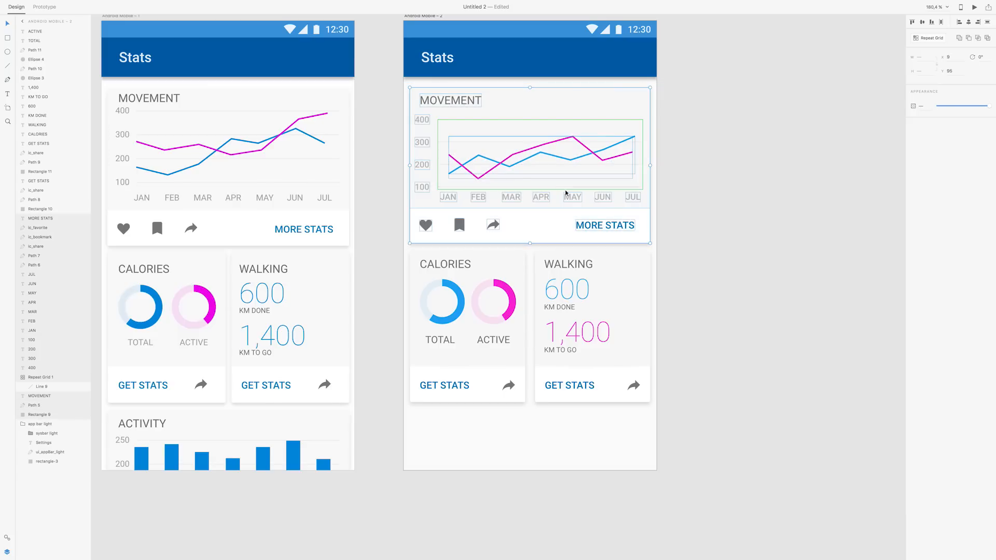
right_click(585, 148)
click(582, 146)
right_click(582, 146)
click(580, 145)
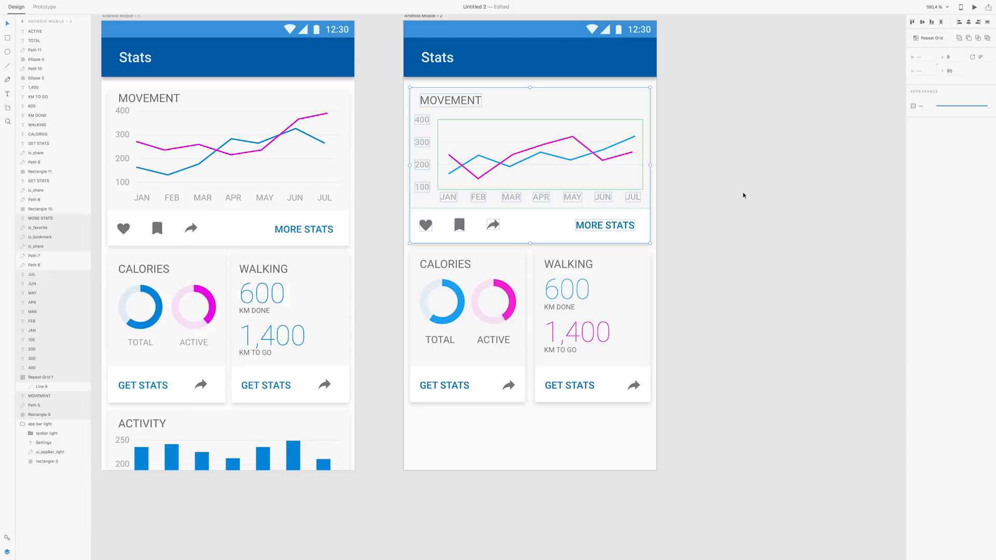
key(super+r)
drag(638, 242, 640, 428)
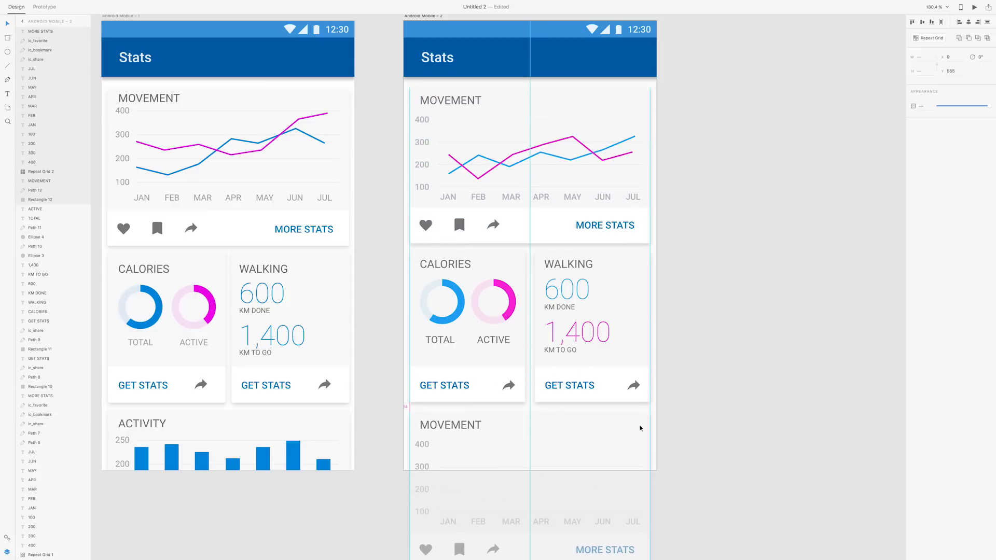
click(707, 425)
scroll(708, 423, down, 5)
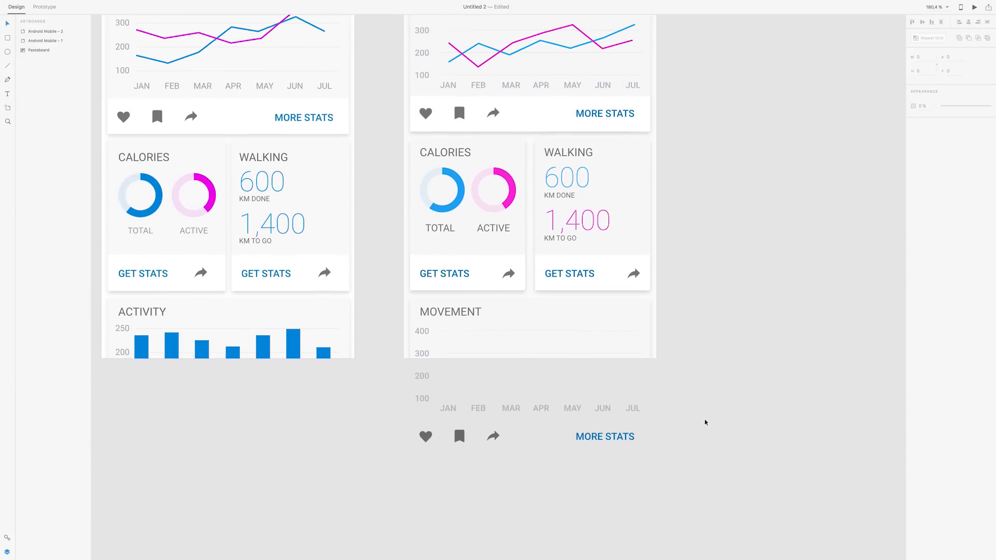
drag(695, 466, 404, 366)
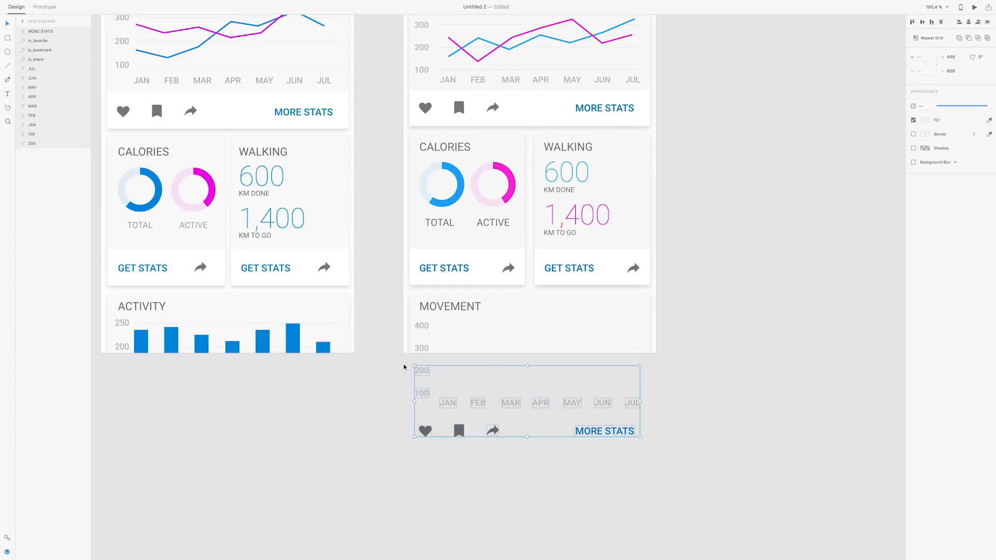
click(404, 366)
scroll(482, 337, up, 1)
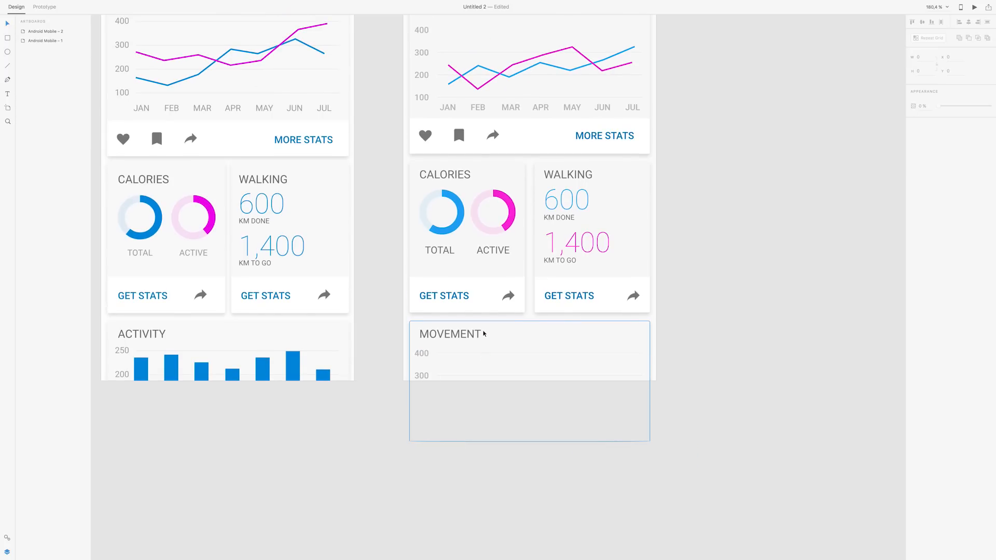
key(super+z)
scroll(483, 334, up, 4)
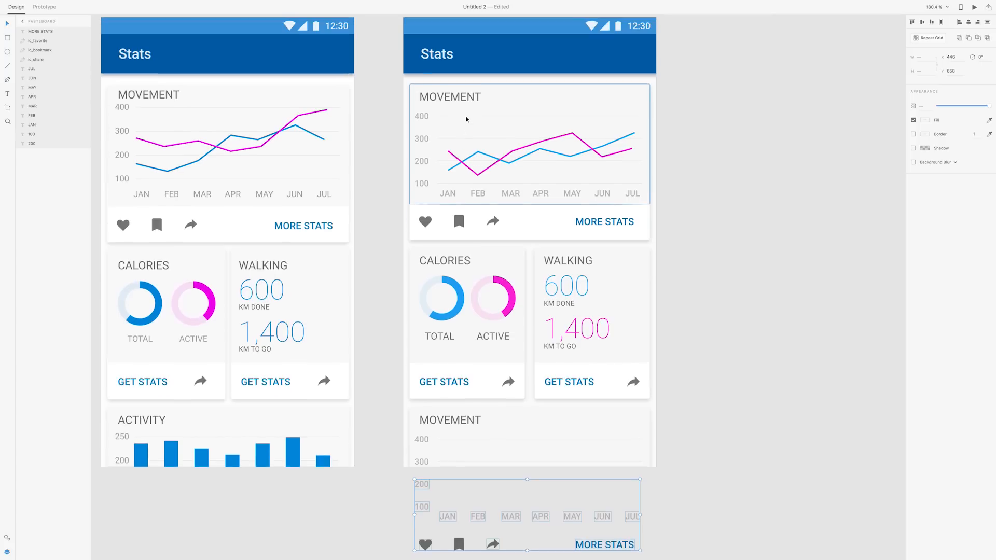
Extend the second artboard downward to a height of about 786 so that it contains the whole duplicated card
click(431, 29)
scroll(562, 433, down, 4)
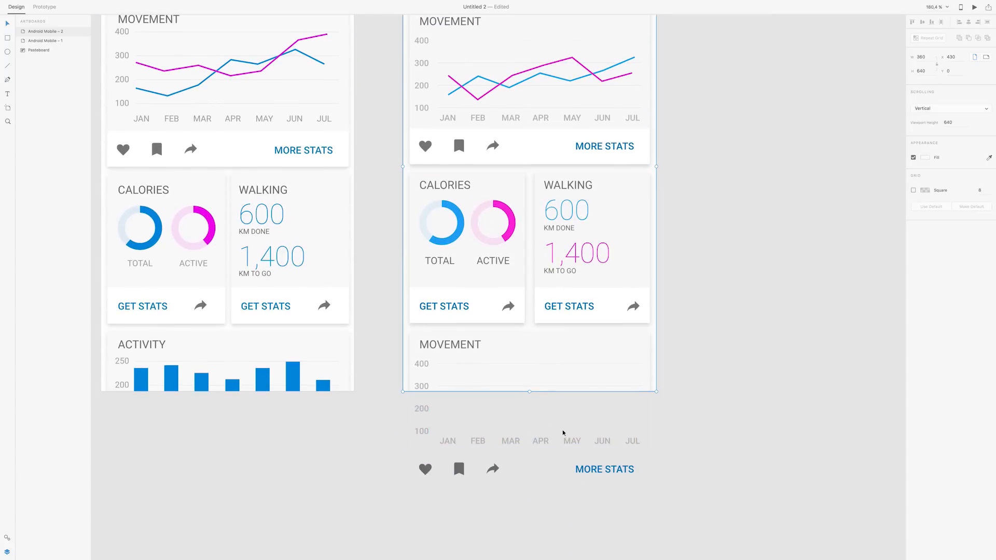
drag(529, 393, 540, 500)
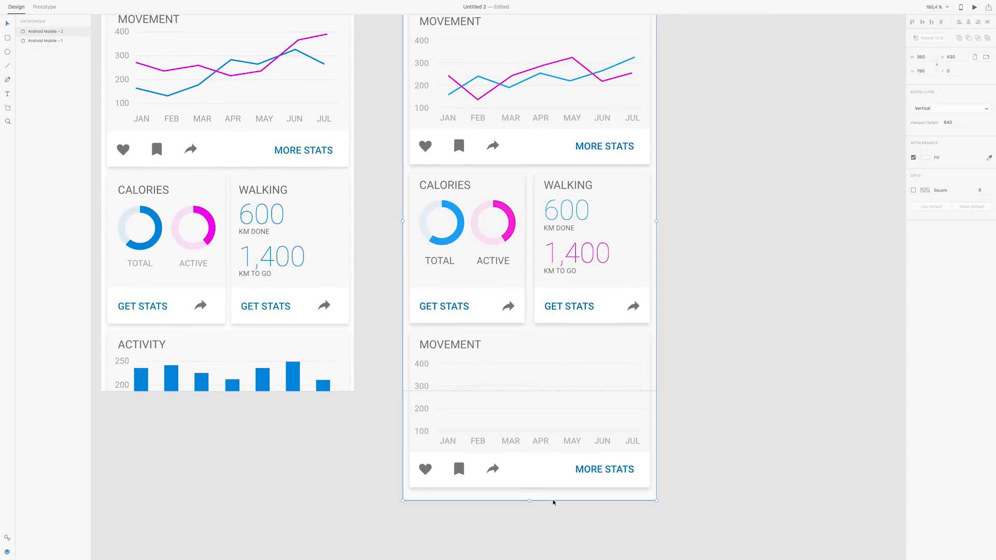
click(736, 441)
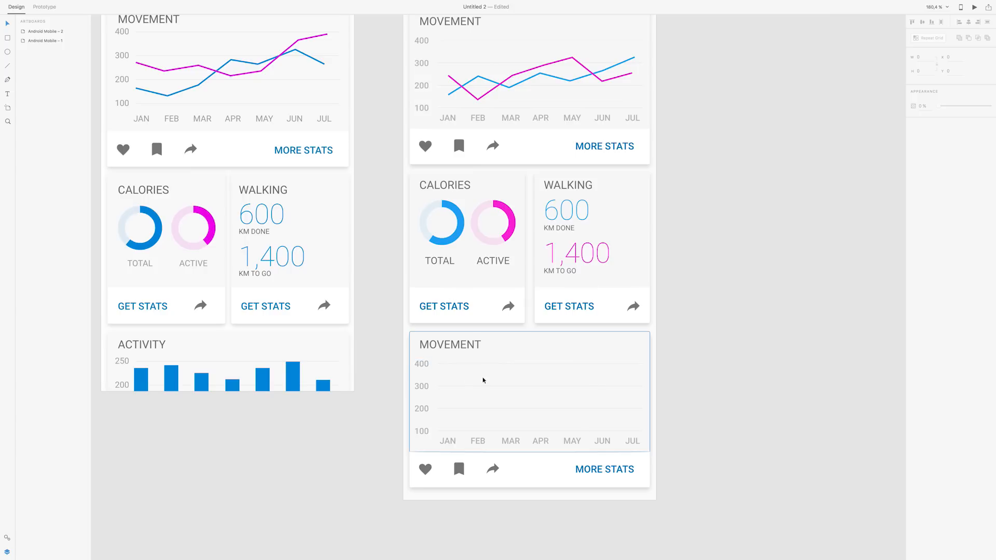
Draw a borderless rectangle about 14 by 89 above the lower card's JAN label and fill it with the CALORIES ring's blue
scroll(166, 235, right, 1)
click(7, 38)
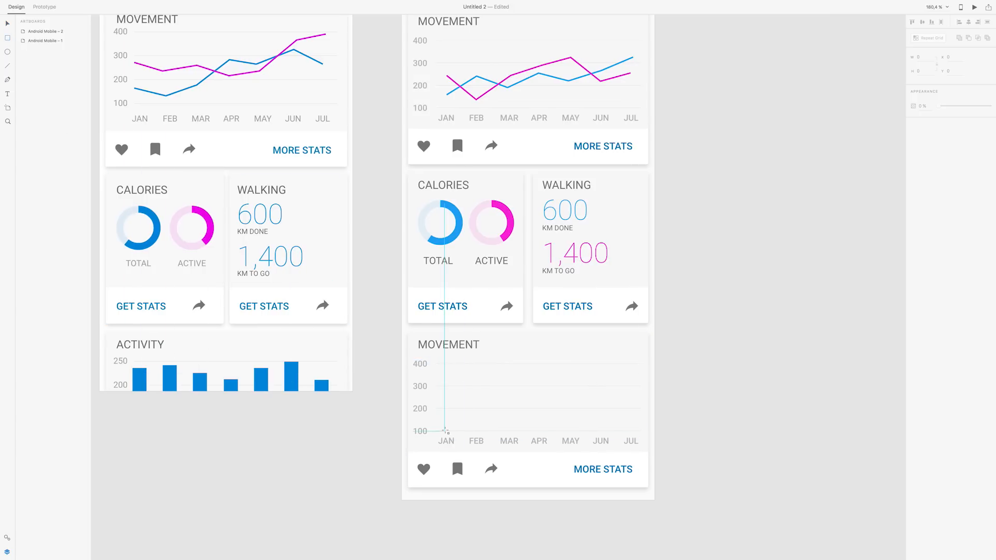
drag(443, 431, 454, 369)
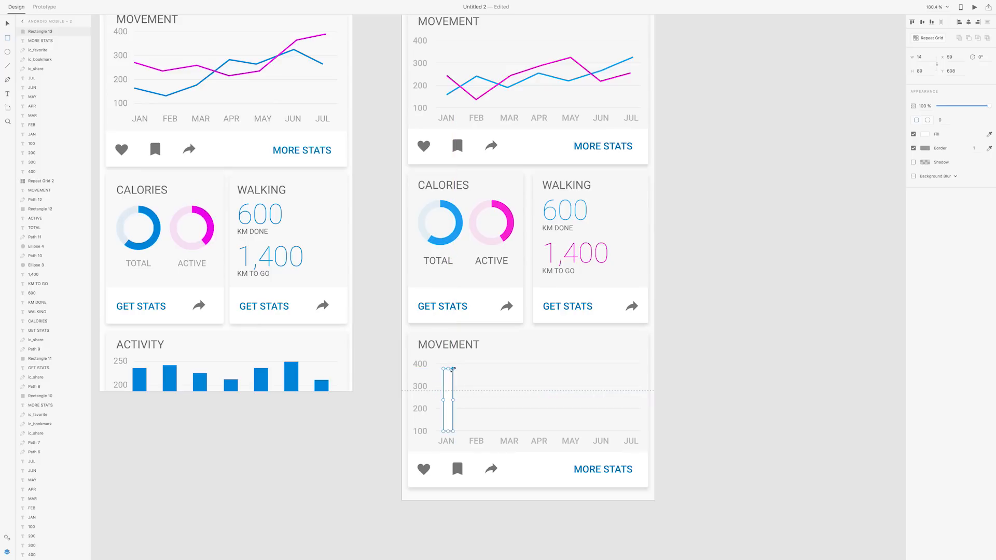
click(913, 148)
click(989, 134)
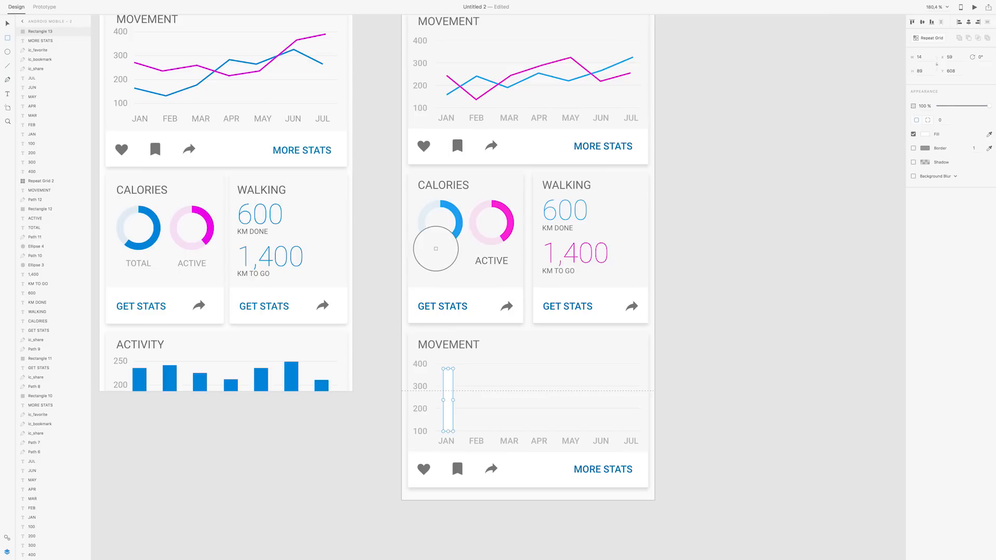
click(453, 238)
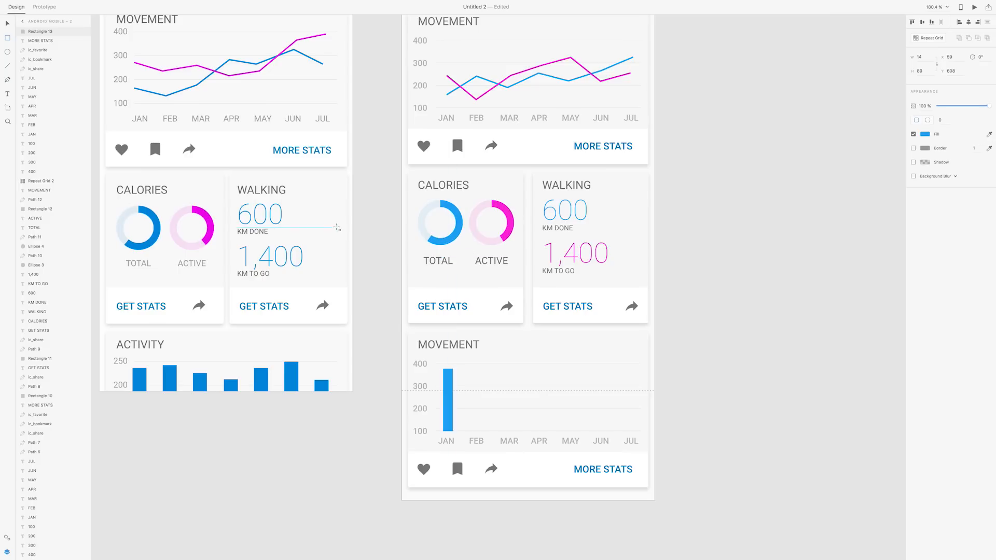
Narrow the blue JAN bar to a width of about 11
key(v)
click(439, 401)
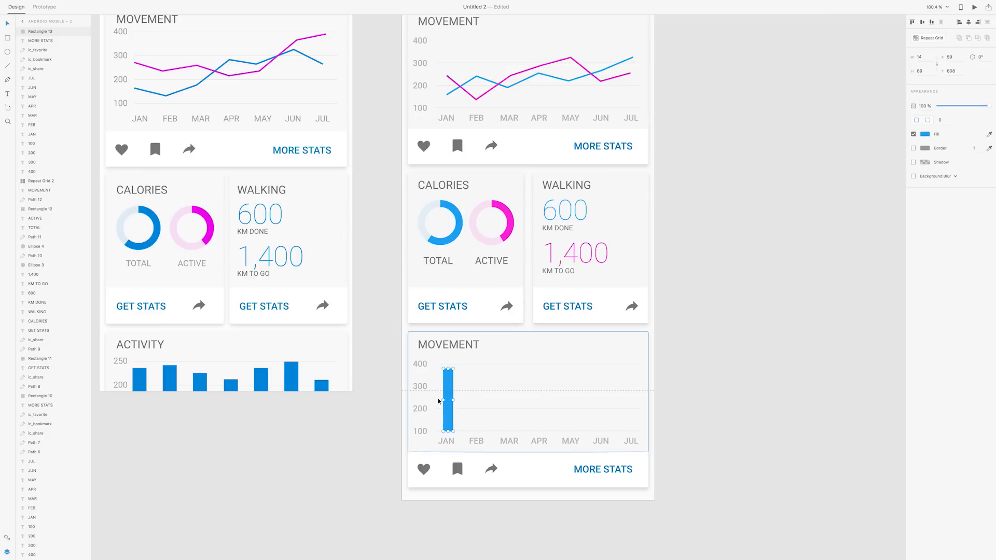
drag(452, 400, 450, 401)
click(449, 407)
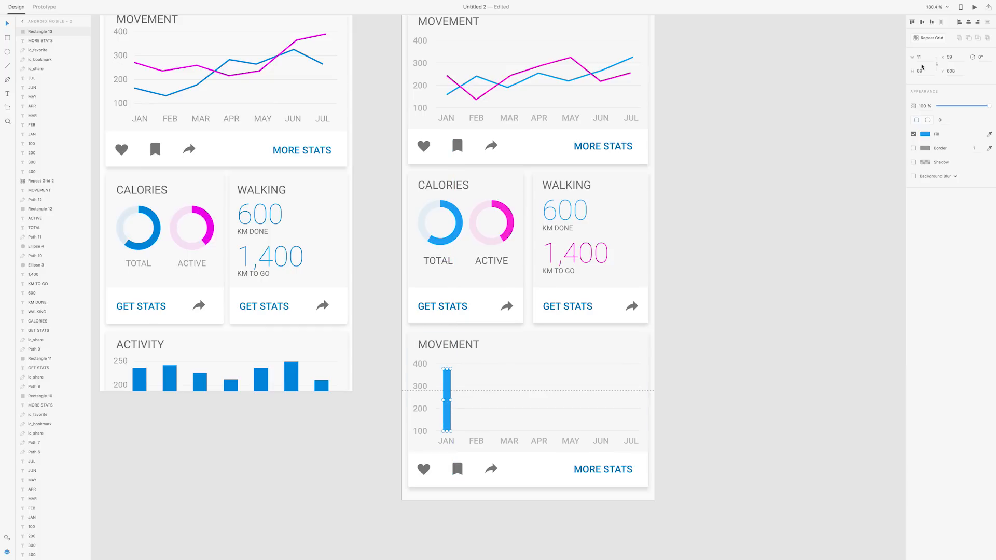
Repeat the JAN bar horizontally as a Repeat Grid of seven bars, adjusting the spacing to follow the month labels
click(932, 39)
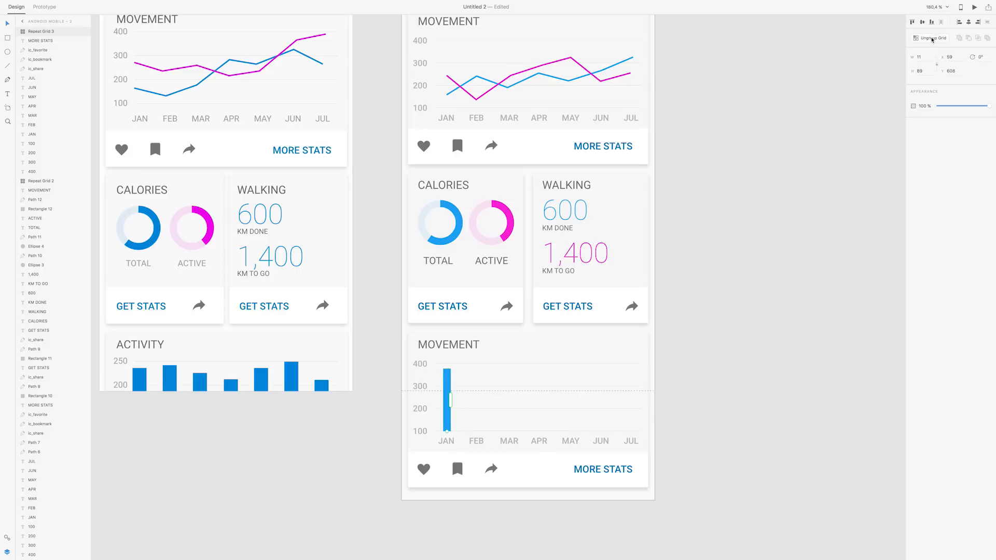
drag(451, 400, 615, 408)
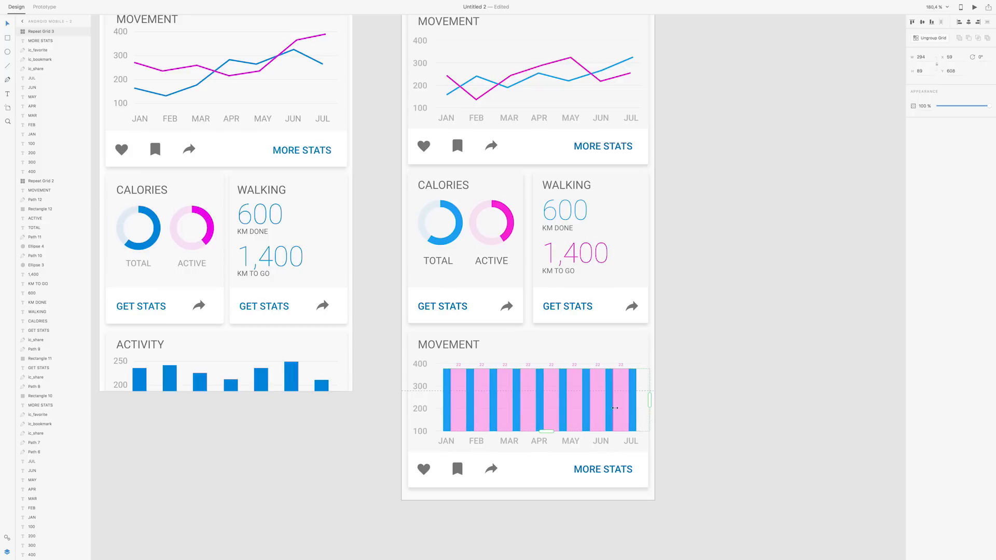
drag(619, 408, 679, 410)
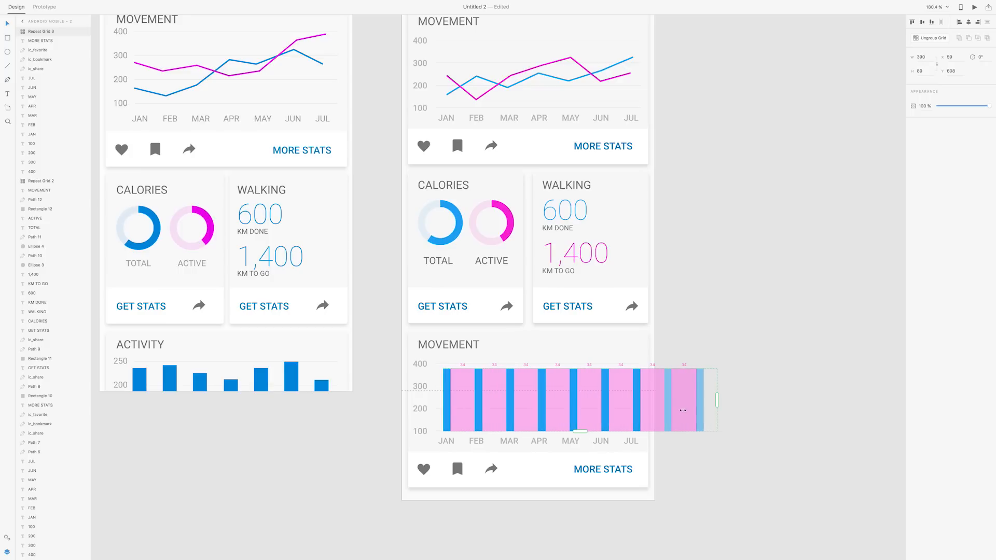
drag(678, 410, 675, 410)
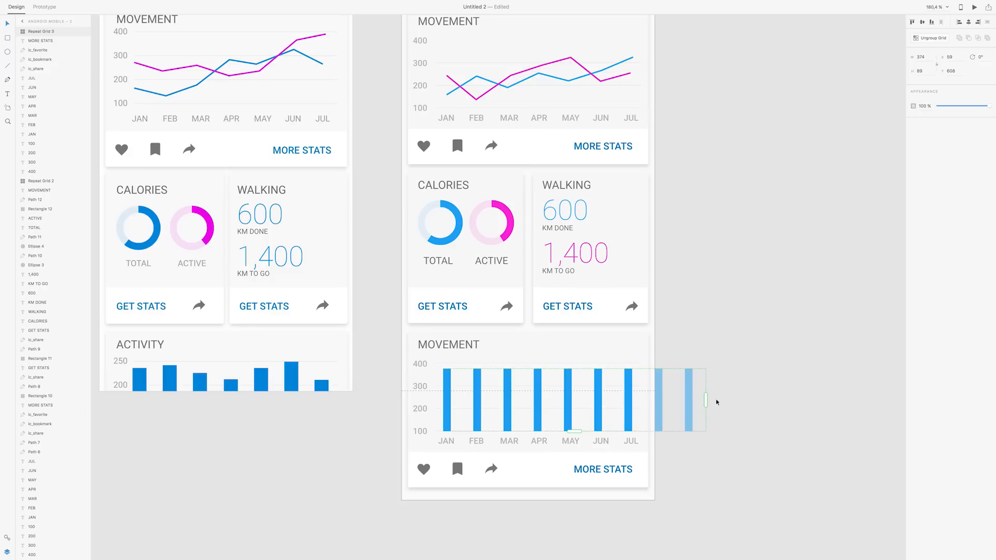
drag(703, 399, 645, 398)
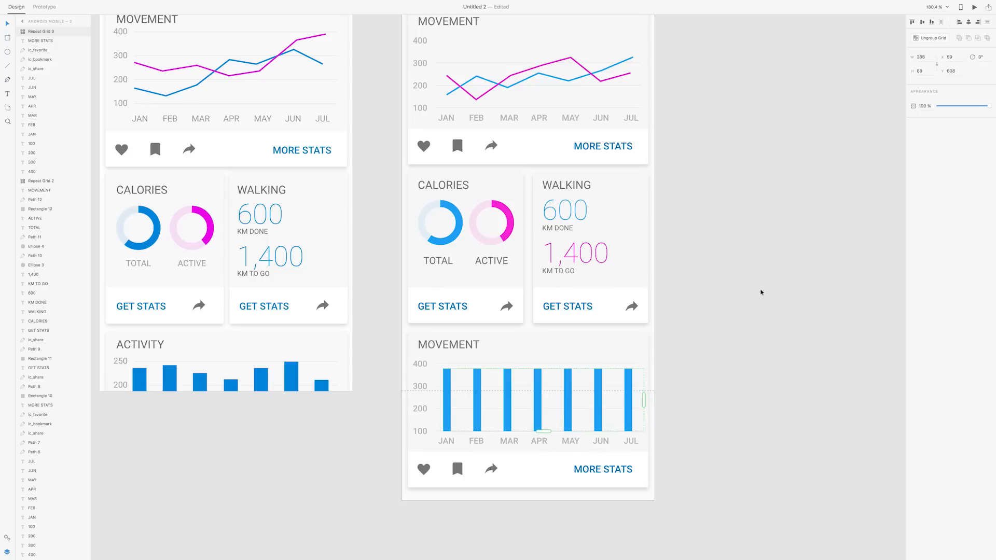
Ungroup the Repeat Grid and its resulting group into separate bar rectangles
click(933, 41)
click(934, 40)
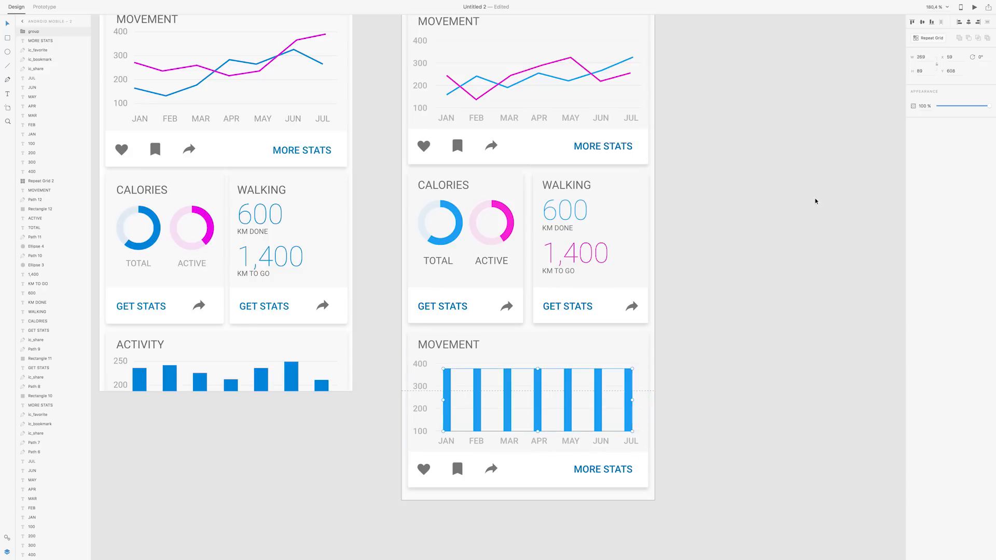
right_click(630, 404)
click(649, 451)
click(629, 421)
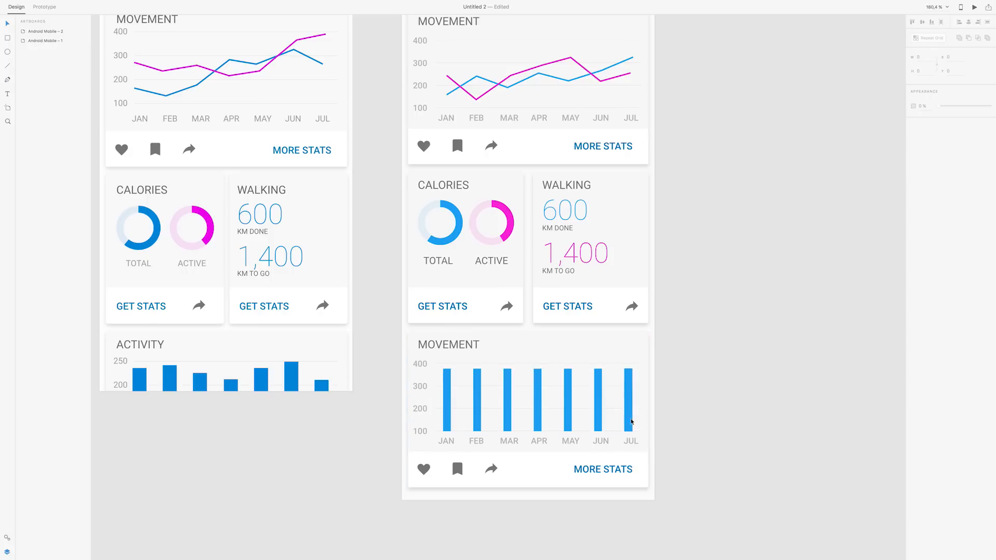
Move the last bar over the JUL label and distribute all seven bars horizontally
drag(631, 421, 631, 420)
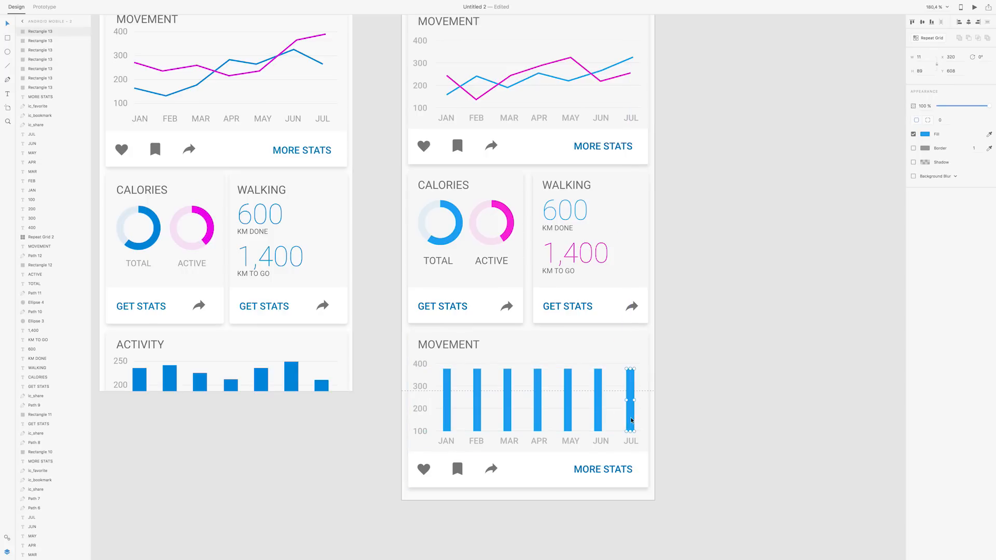
shift+click(598, 417)
shift+click(568, 415)
shift+click(537, 415)
shift+click(507, 409)
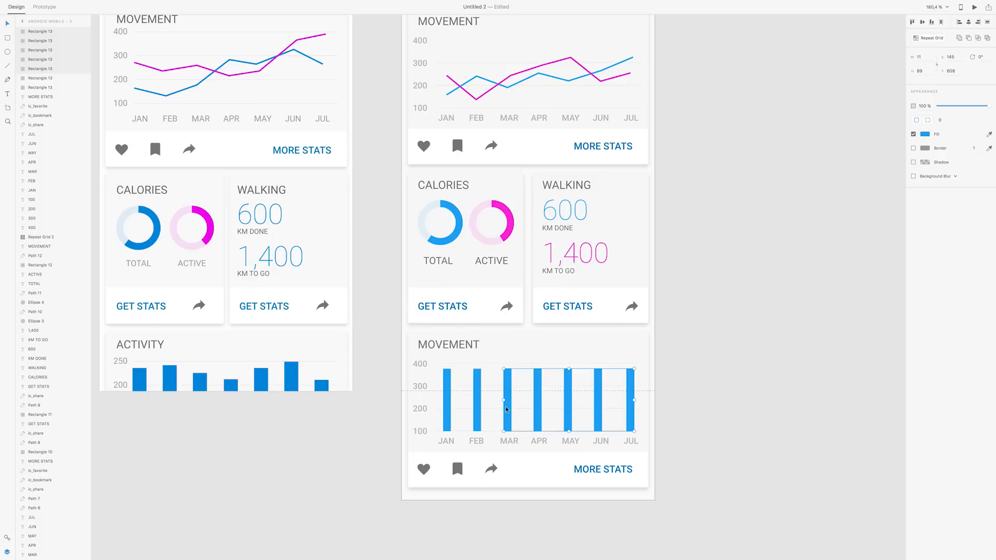
shift+click(476, 407)
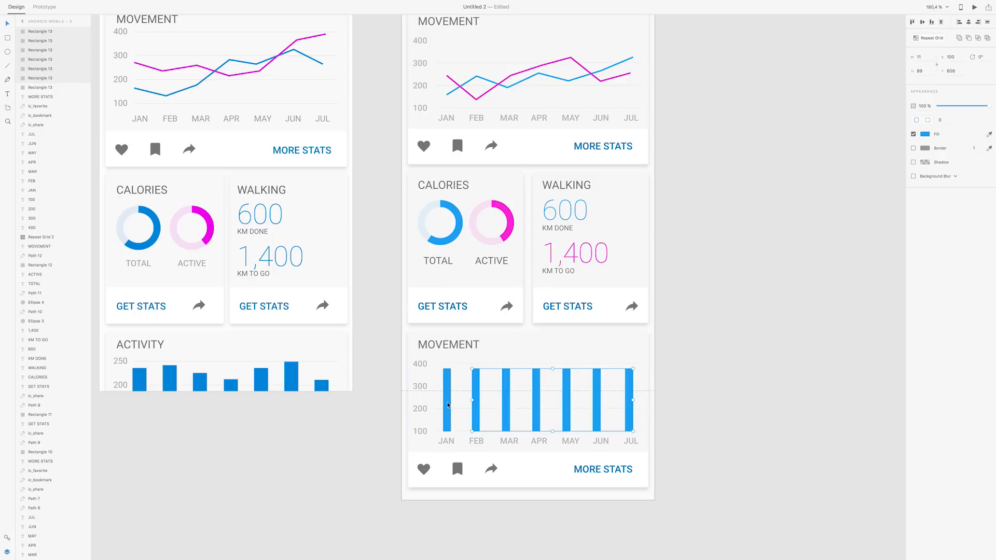
shift+click(445, 406)
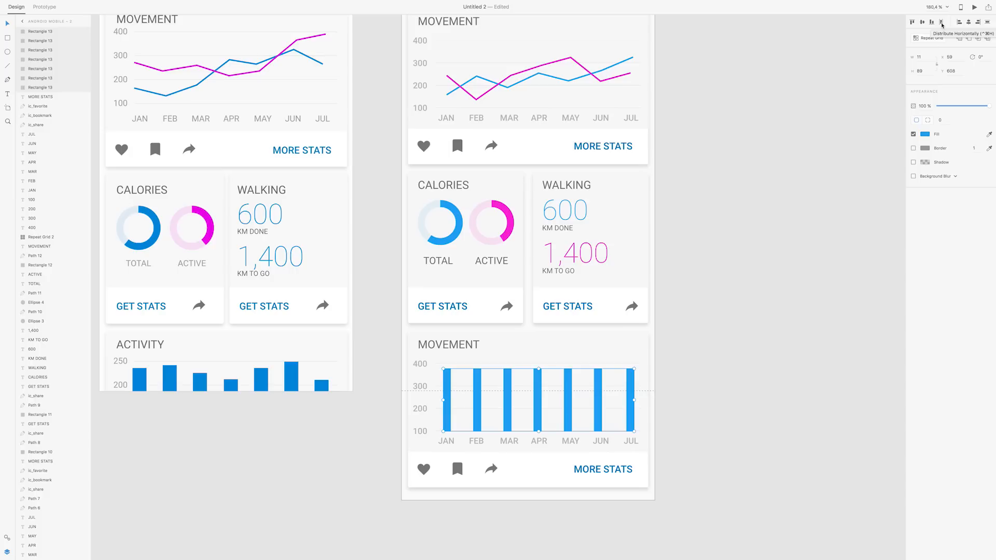
click(941, 25)
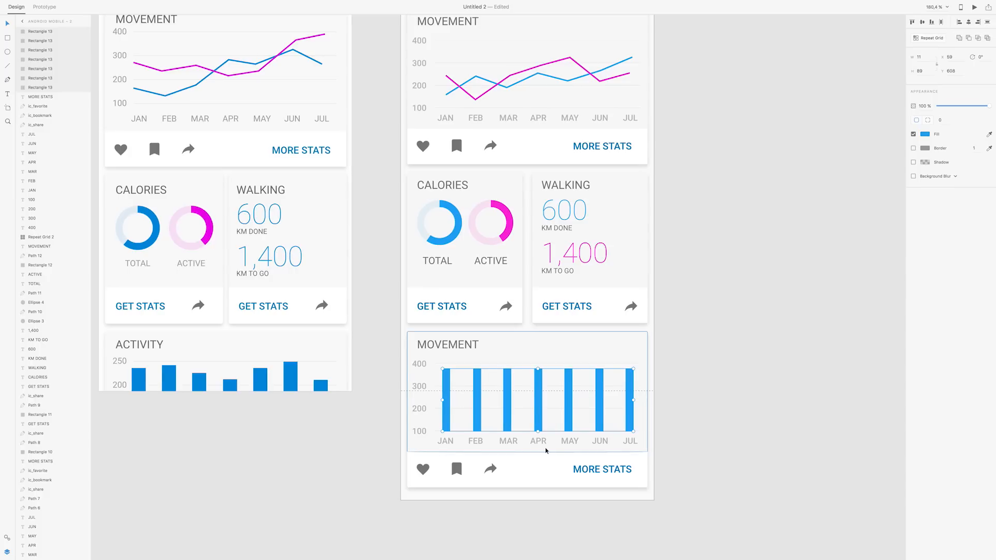
Shorten the JUN, APR, MAY, FEB and JAN bars from their upper edges to varied heights
click(674, 345)
click(599, 381)
drag(599, 368, 600, 400)
click(538, 384)
drag(538, 369, 569, 414)
click(569, 399)
click(477, 384)
drag(477, 369, 446, 382)
click(448, 378)
Stretch the MAR bar to a height of about 97, shorten the JUL bar and lengthen the MAY bar to about 39
click(507, 400)
drag(507, 368, 507, 363)
click(629, 399)
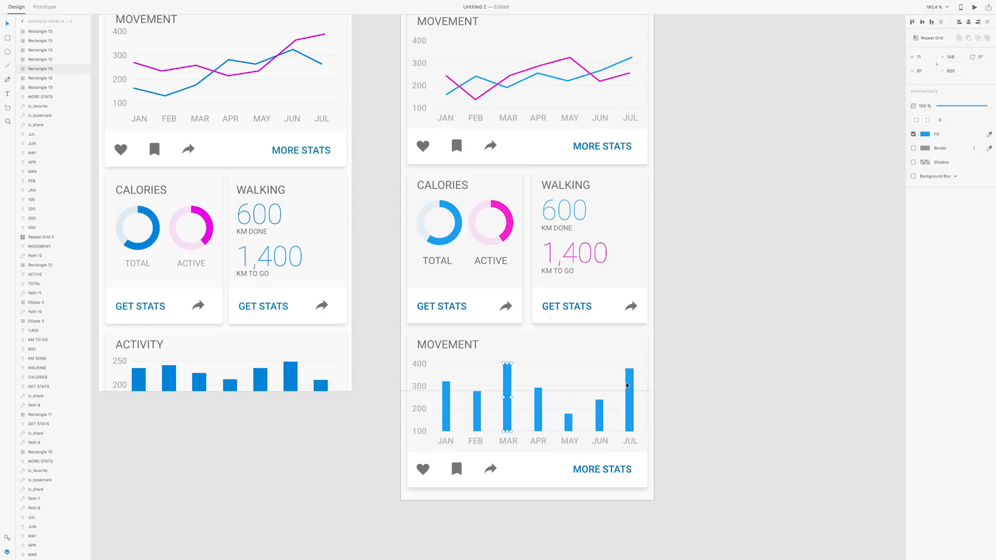
drag(629, 369, 629, 375)
click(568, 421)
drag(568, 414, 569, 403)
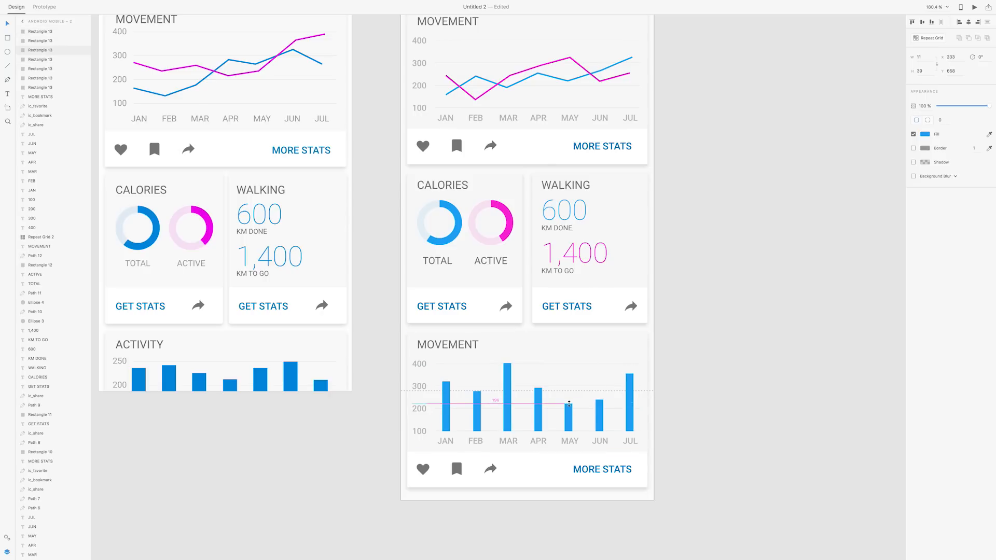
Change the bar chart's upper two axis values to 200 and 150
click(418, 363)
drag(418, 364, 408, 366)
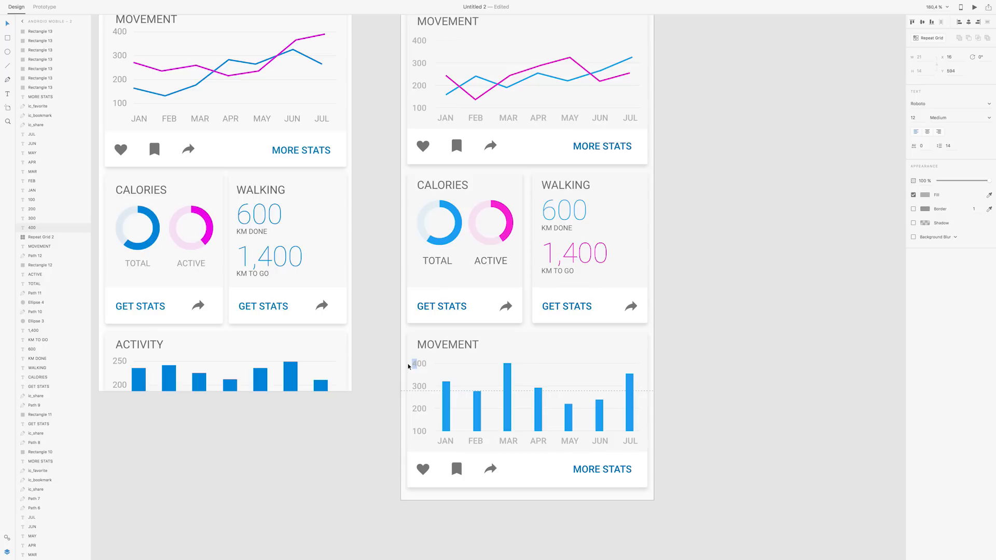
text(2)
click(416, 386)
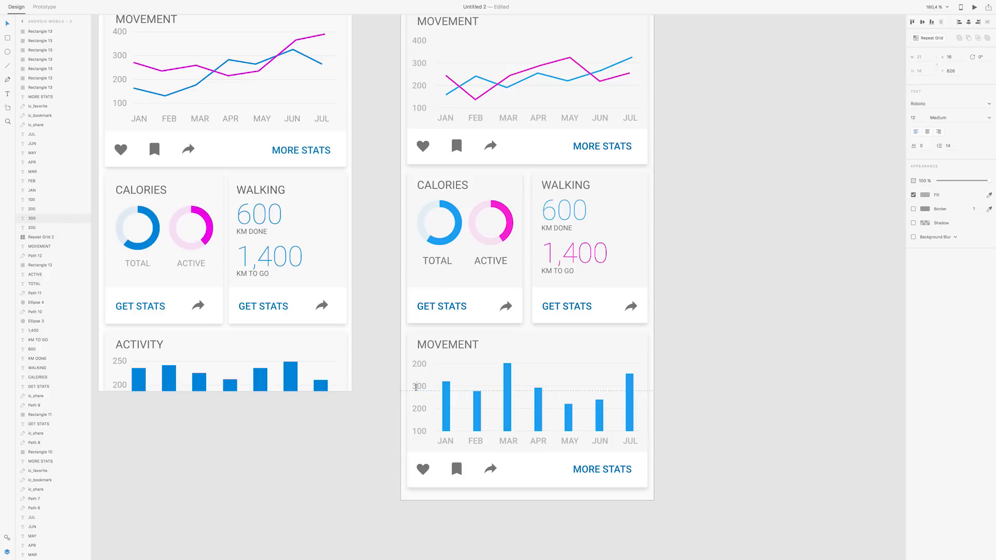
drag(416, 387, 410, 387)
text(150)
Change the bar chart's lower two axis values to 100 and 50
double_click(419, 411)
drag(417, 409, 414, 430)
text(1)
double_click(418, 431)
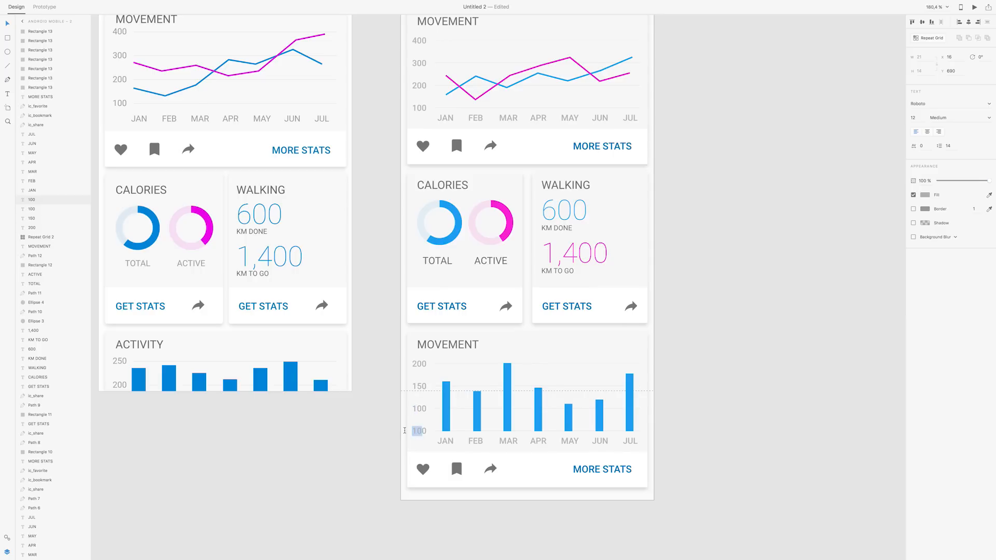
text(5)
click(682, 419)
scroll(682, 419, up, 2)
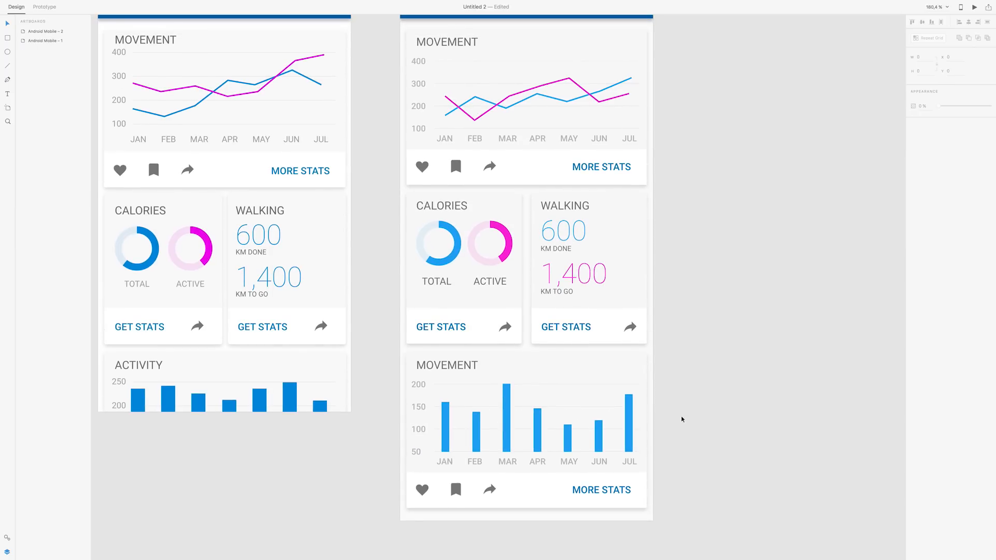
scroll(681, 419, down, 2)
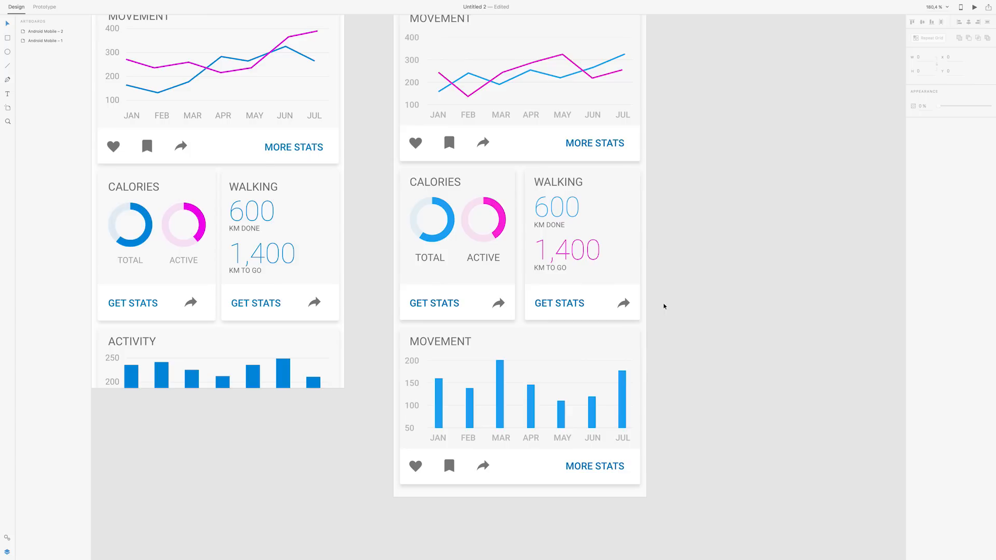